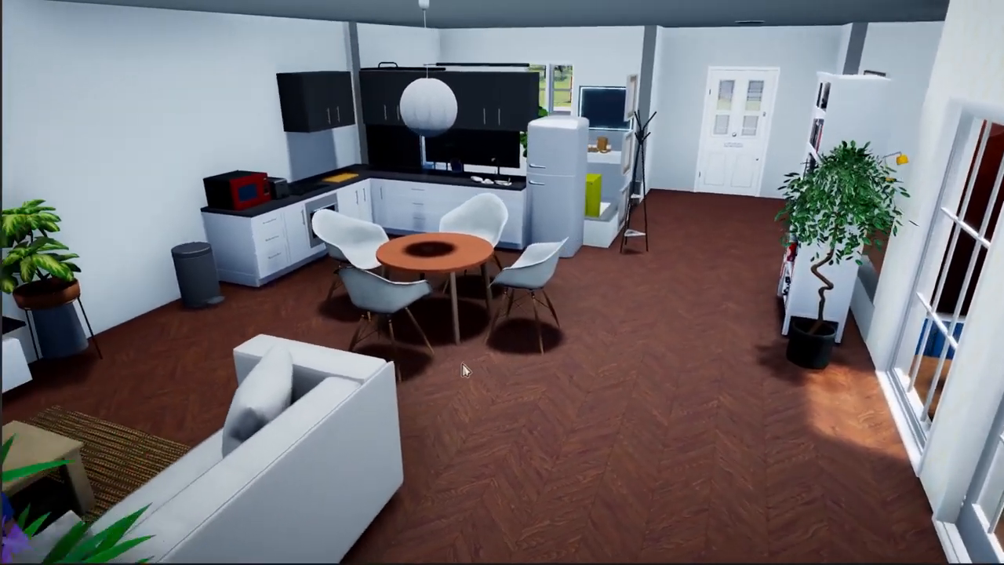
Look around the living room, then open the Create mod creation screen from the main menu
middle_click_drag(750, 321, 594, 333)
middle_click_drag(609, 476, 343, 413)
middle_click_drag(806, 402, 553, 367)
scroll(573, 382, "down", 5)
scroll(507, 373, "up", 4)
right_click_drag(506, 373, 444, 366)
scroll(527, 366, "up", 5)
key("d")
scroll(444, 372, "down", 5)
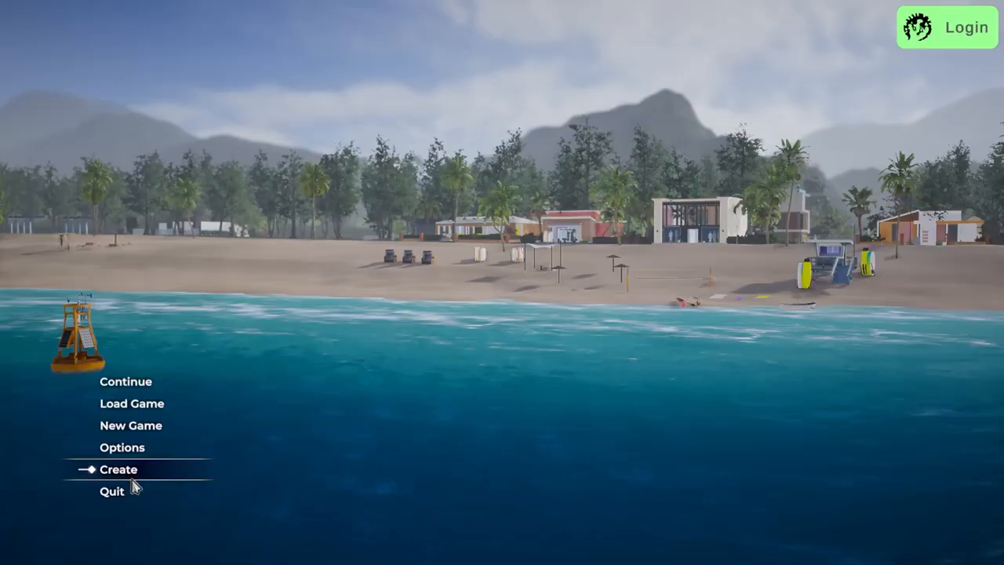
left_click(118, 472)
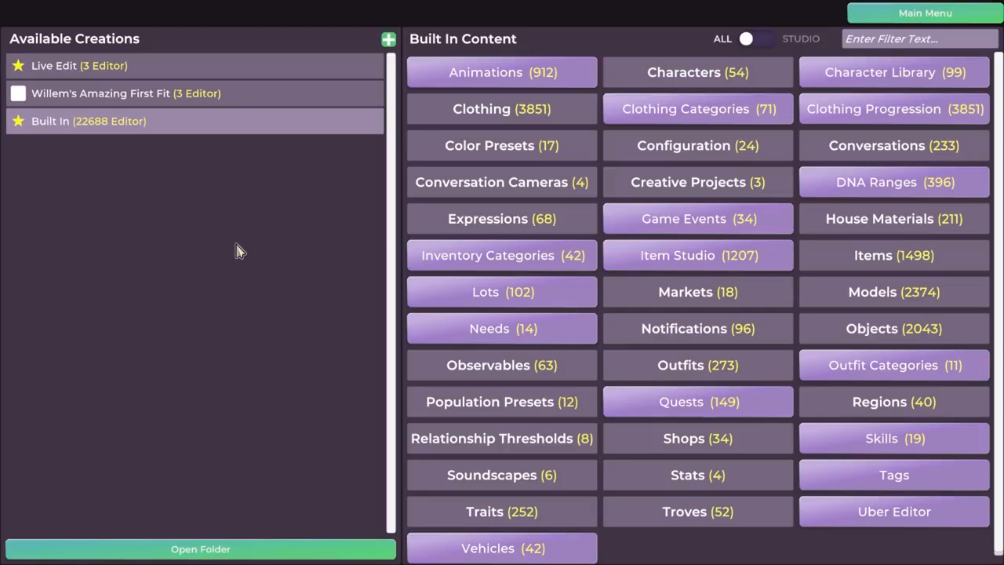
Add a new mod and rename it to the creator's Stupendously Super Sofa title
left_click(388, 41)
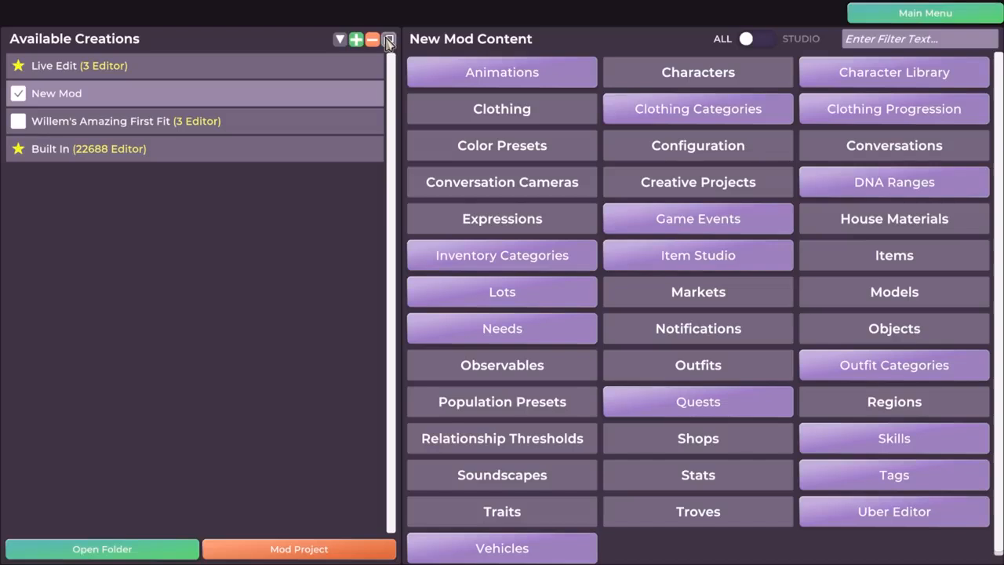
double_click(81, 100)
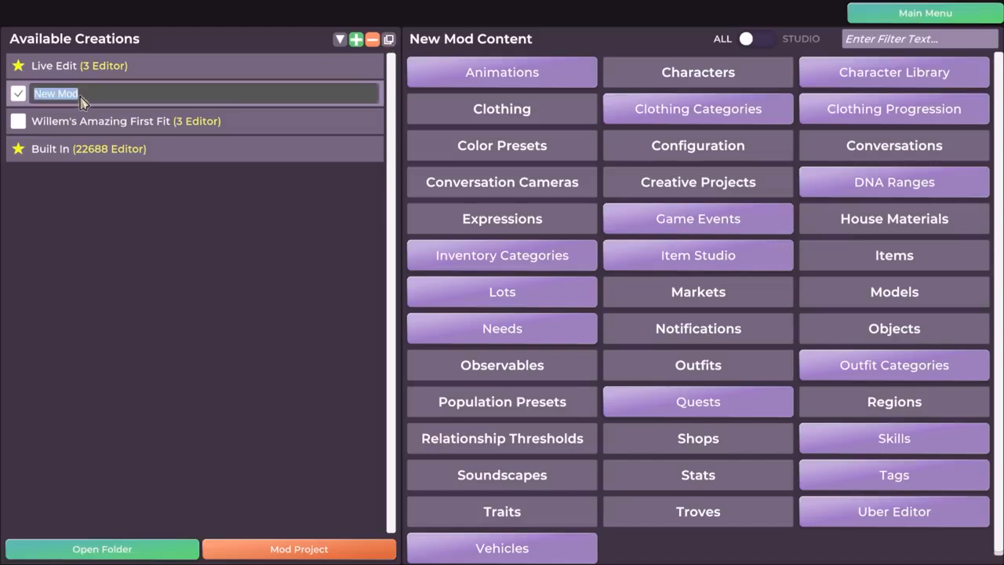
type("Willem's Stupendously Super Sofa")
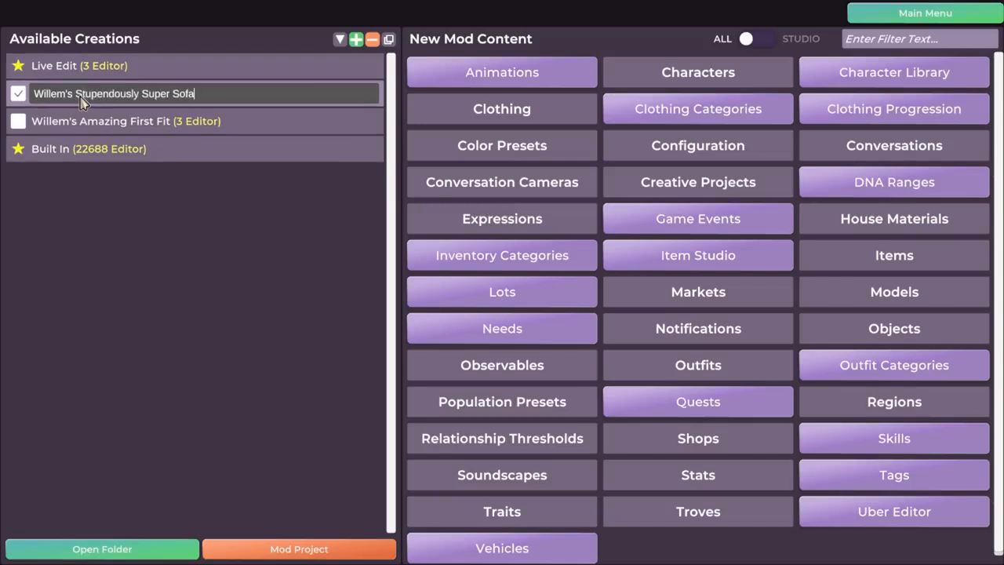
key("Return")
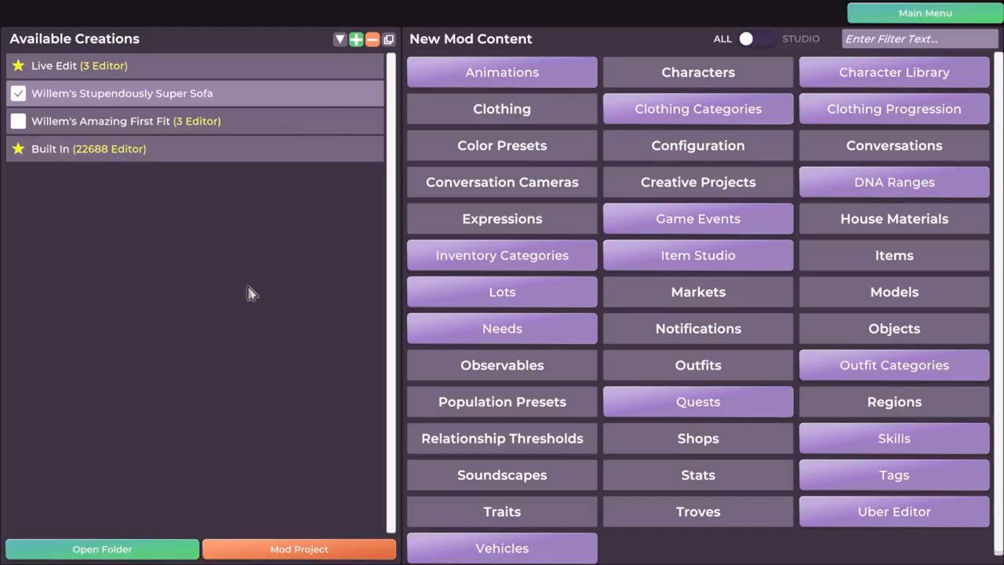
Switch between the outfit mod, built-in content and sofa mod entries to compare their contents
left_click(127, 128)
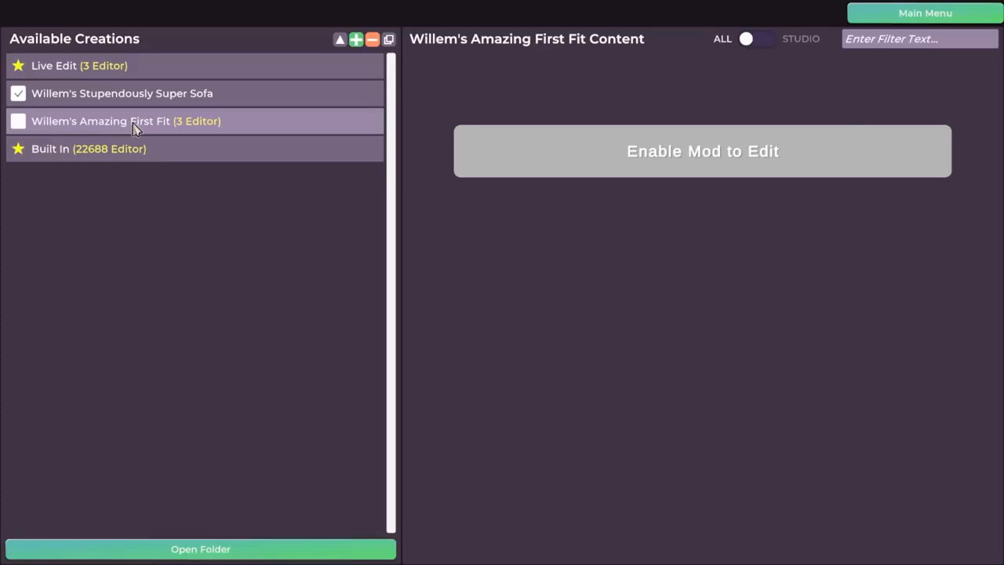
left_click(146, 153)
left_click(157, 126)
left_click(149, 102)
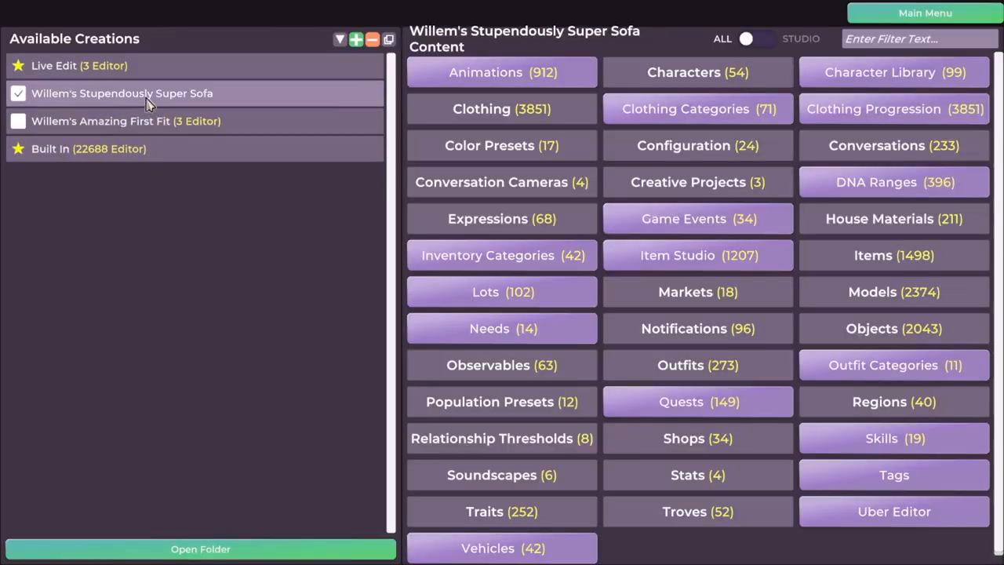
left_click(150, 92)
left_click(200, 67)
left_click(67, 146)
left_click(56, 128)
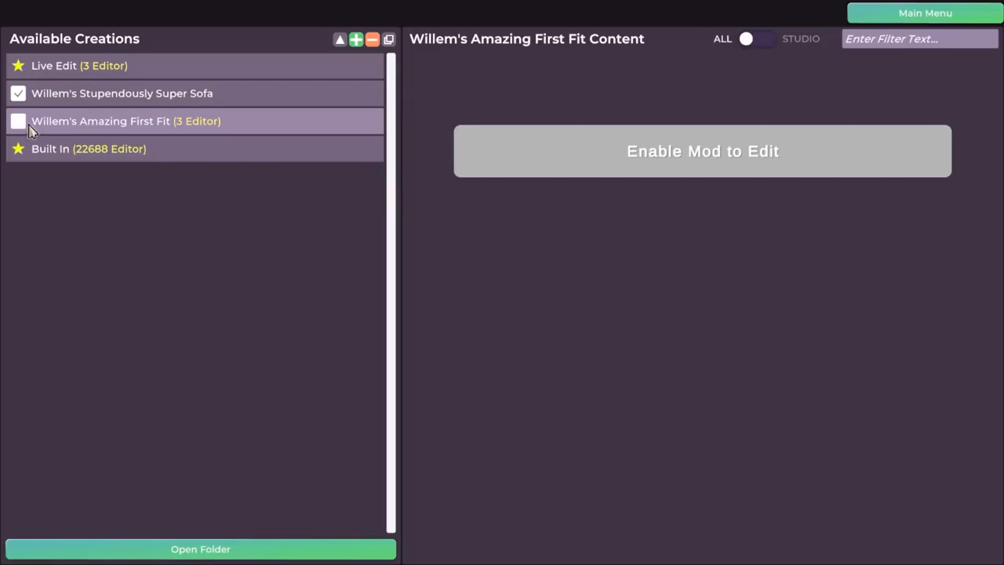
left_click(90, 96)
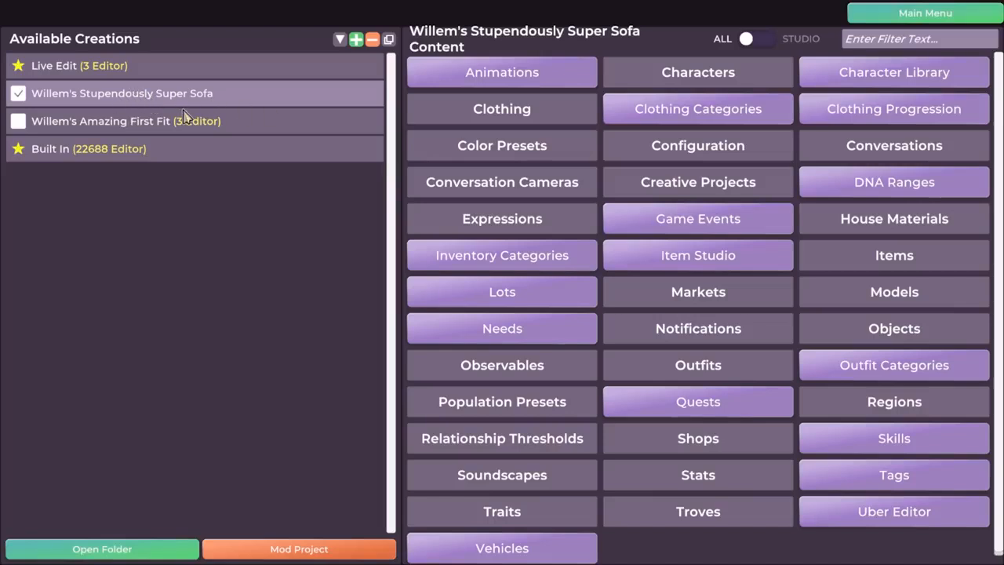
Check built-in item counts and the outfit mod's three clothing items, then open the sofa mod's Models editor
left_click(178, 127)
left_click(182, 149)
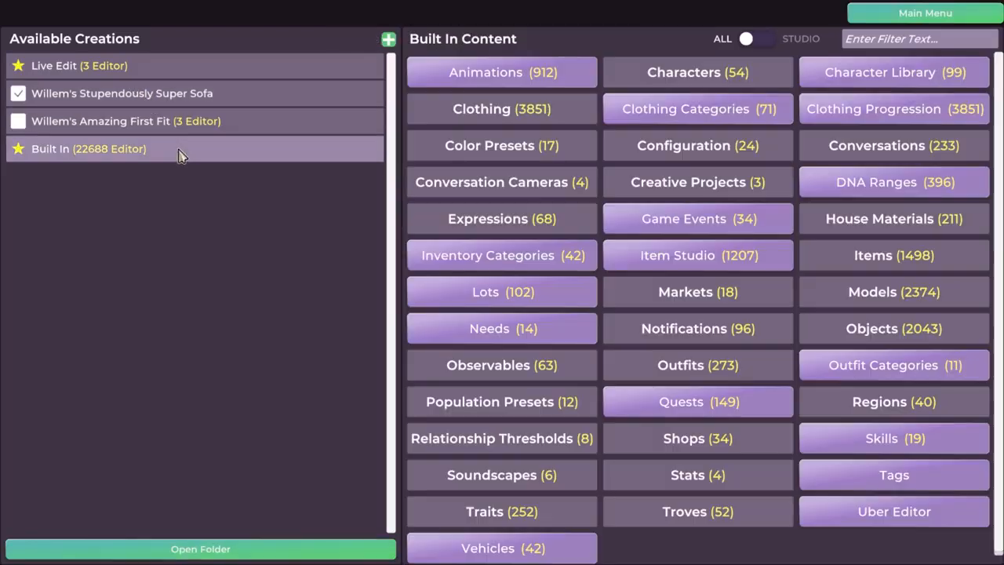
left_click(172, 99)
left_click(110, 151)
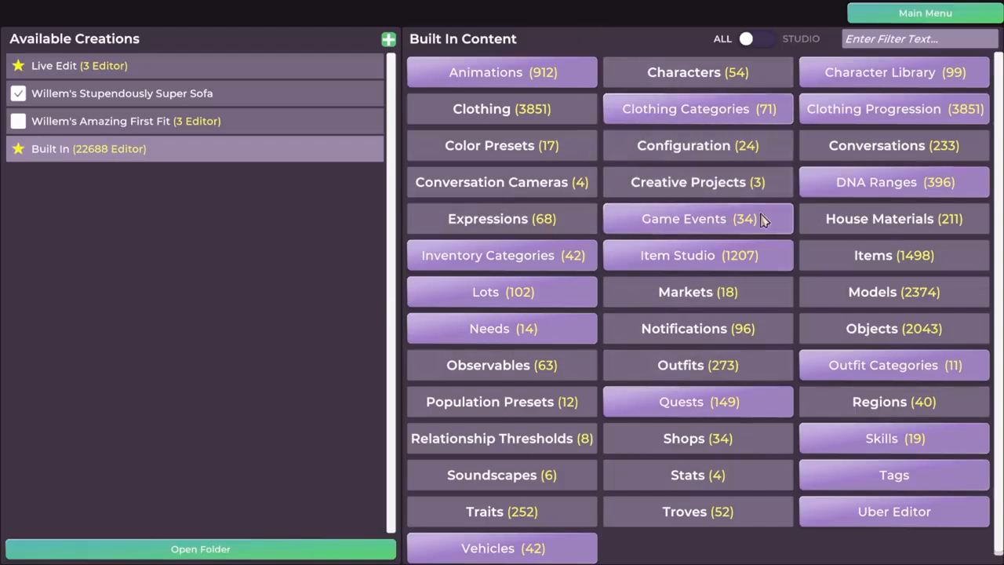
left_click(157, 96)
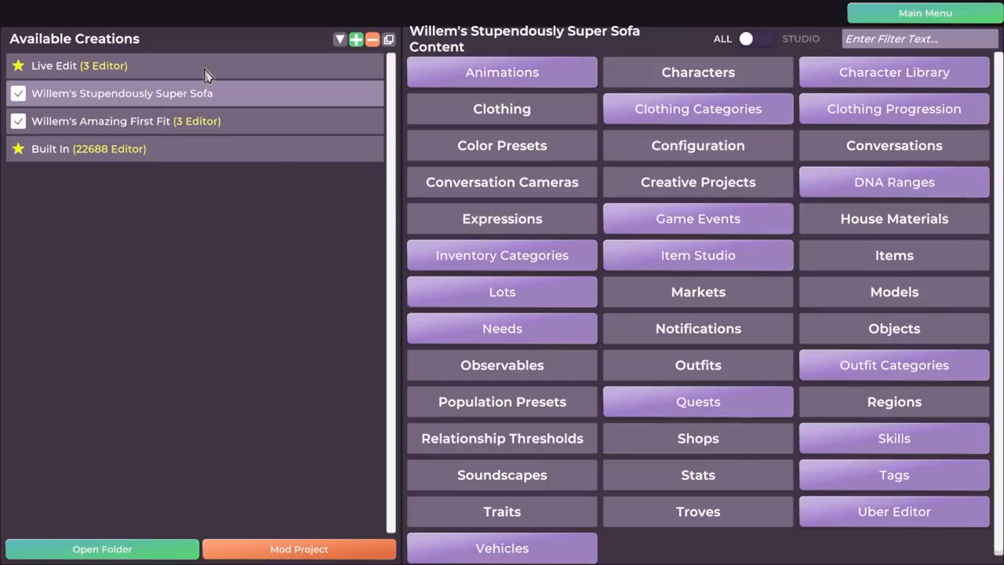
left_click(97, 127)
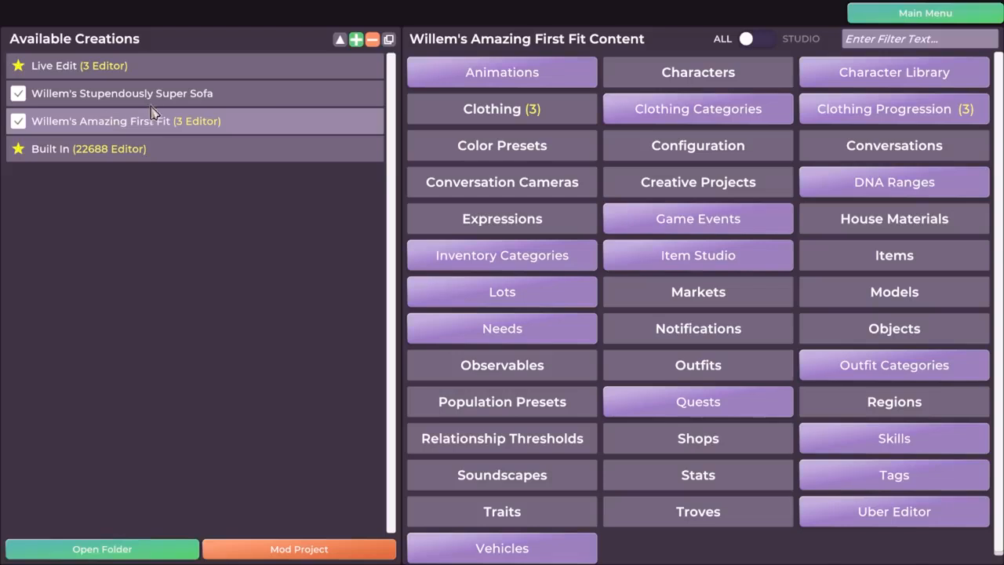
left_click(146, 97)
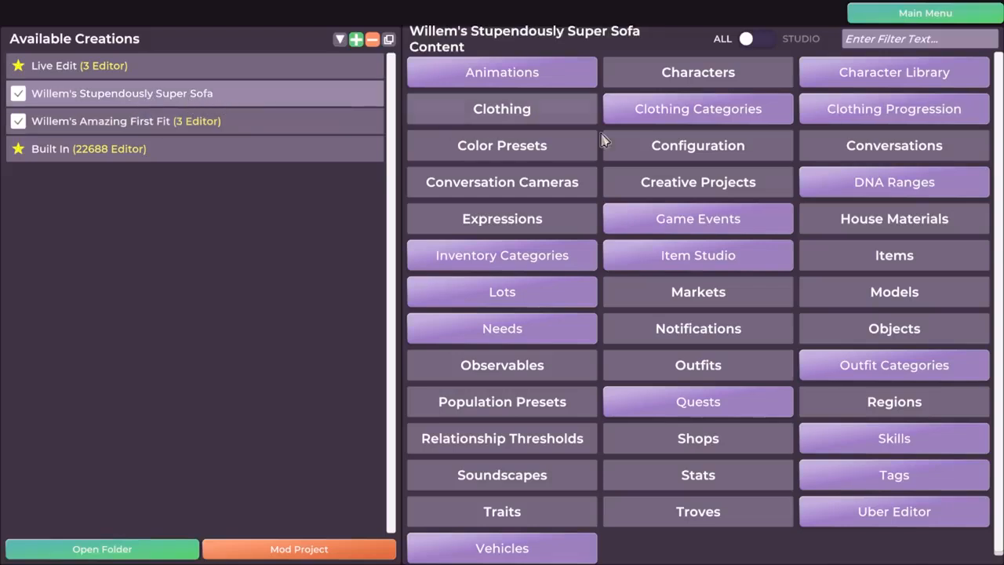
left_click(892, 298)
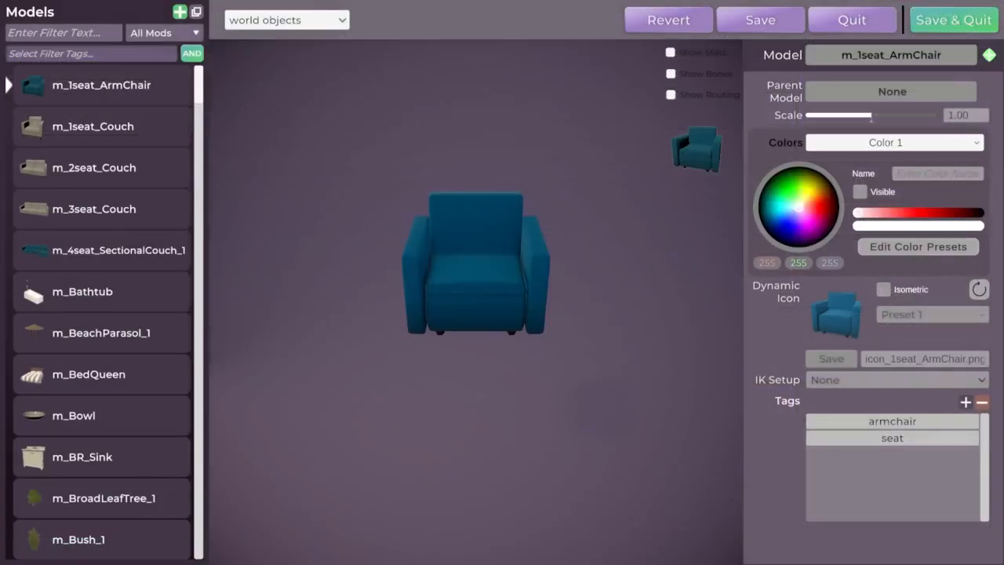
Load the m_BR_Sink bathroom sink model and rotate it to view its side and back
scroll(149, 200, "down", 5)
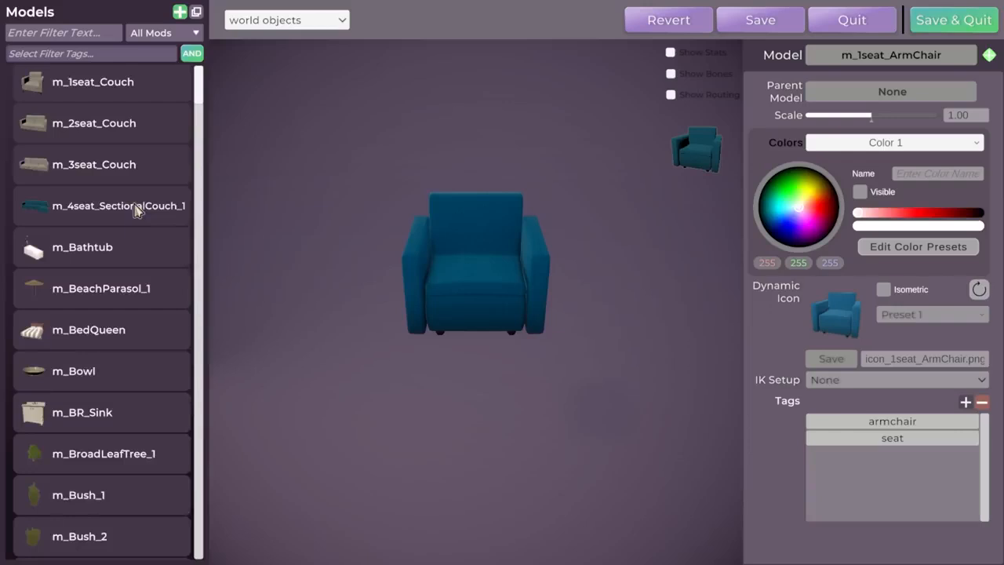
scroll(161, 164, "down", 1)
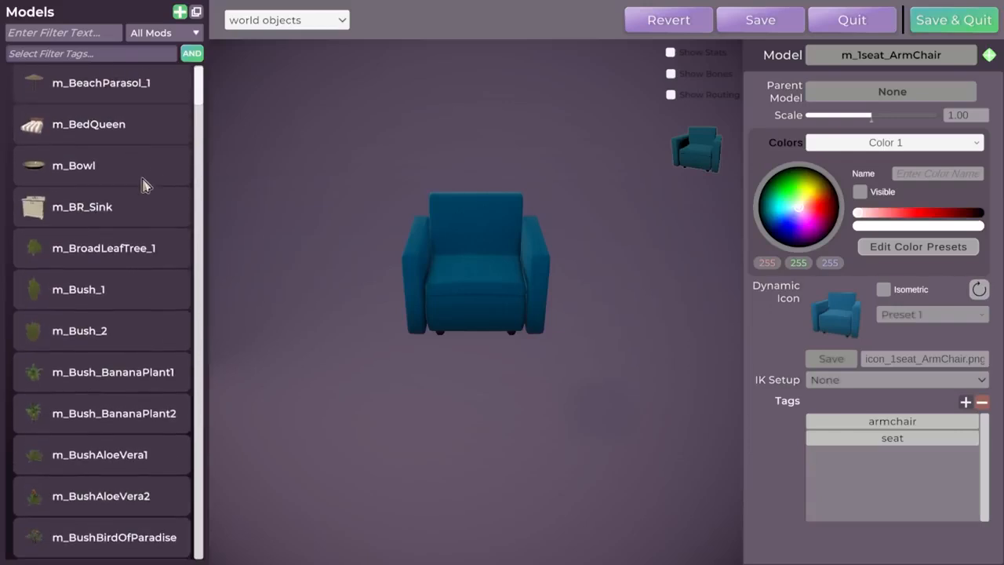
left_click(153, 198)
left_click_drag(459, 225, 655, 235)
scroll(535, 314, "up", 3)
scroll(502, 243, "down", 3)
left_click_drag(352, 219, 455, 219)
scroll(403, 217, "down", 2)
left_click_drag(588, 238, 463, 259)
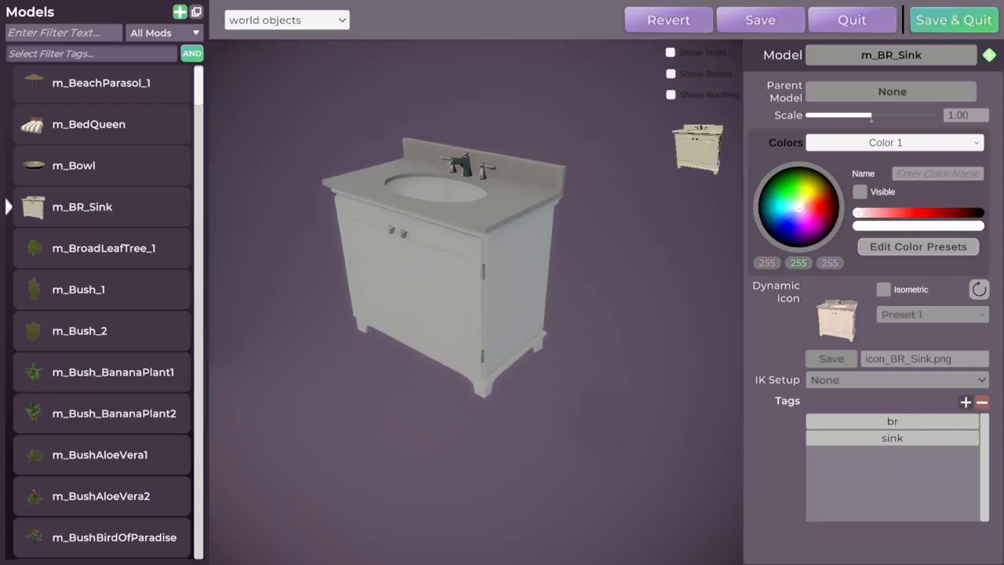
Preview the m_Bush_2, black cherry foliage and forest stone rock models
left_click(101, 330)
left_click_drag(198, 92, 196, 149)
left_click(74, 161)
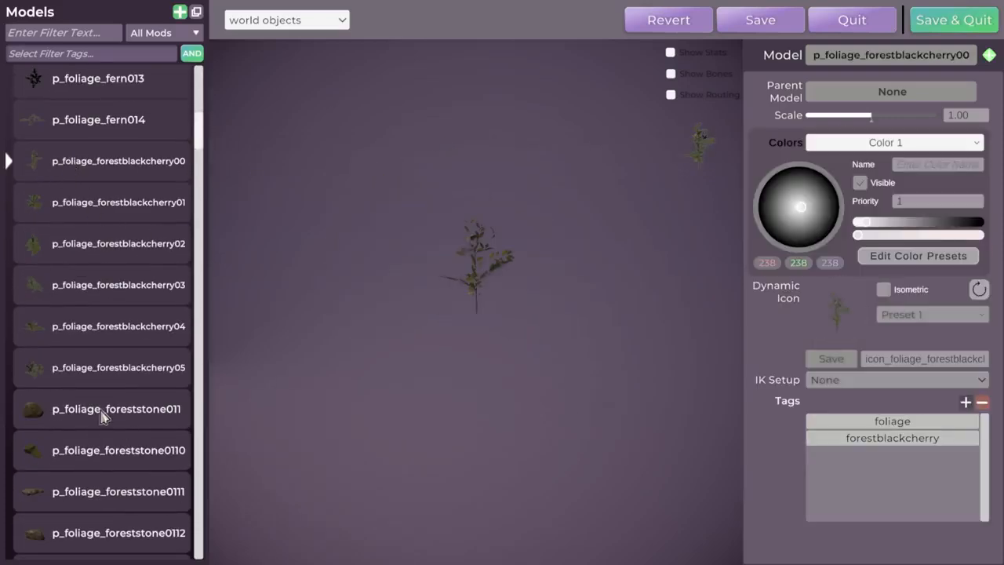
left_click(121, 283)
left_click(100, 409)
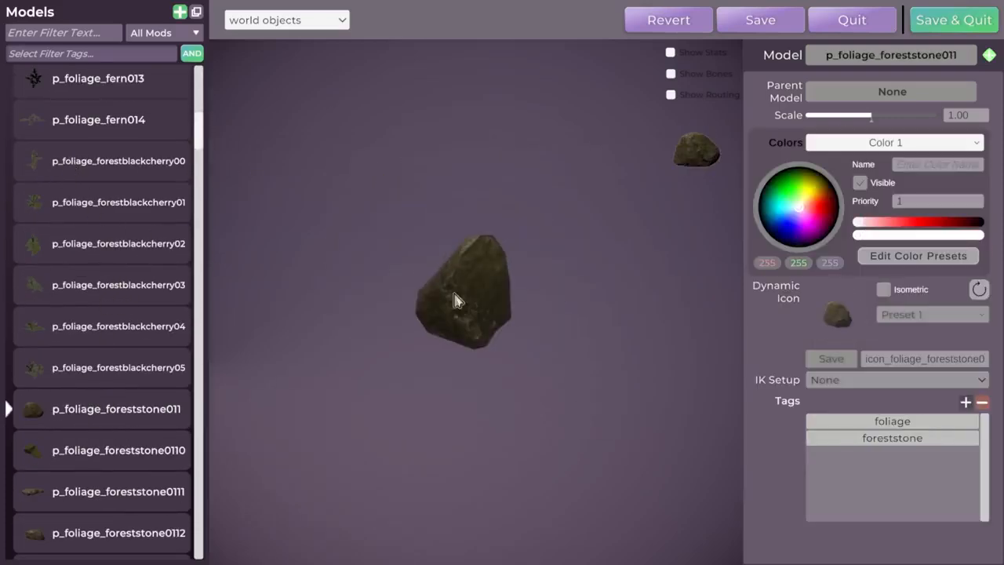
scroll(150, 290, "down", 5)
left_click_drag(197, 144, 202, 306)
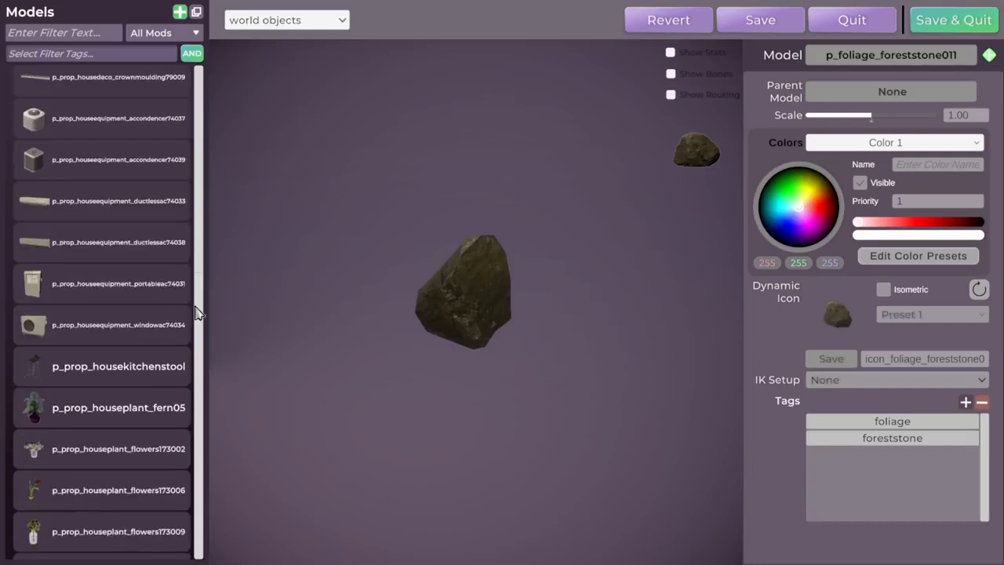
Preview the portable air conditioner and macrame hanging plant, ending on p_prop_patio_foldingchair94023
left_click(86, 282)
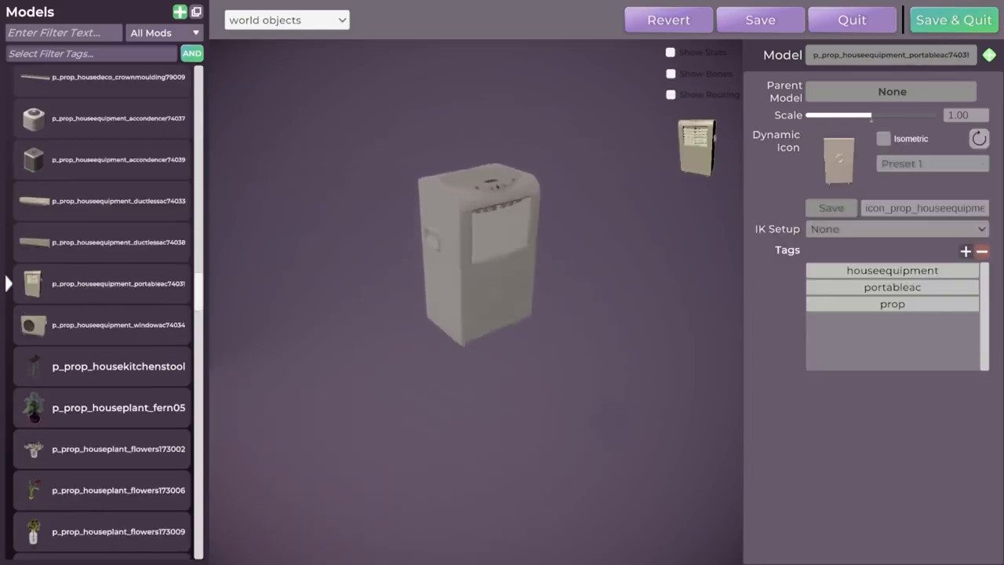
scroll(89, 359, "down", 10)
left_click(102, 369)
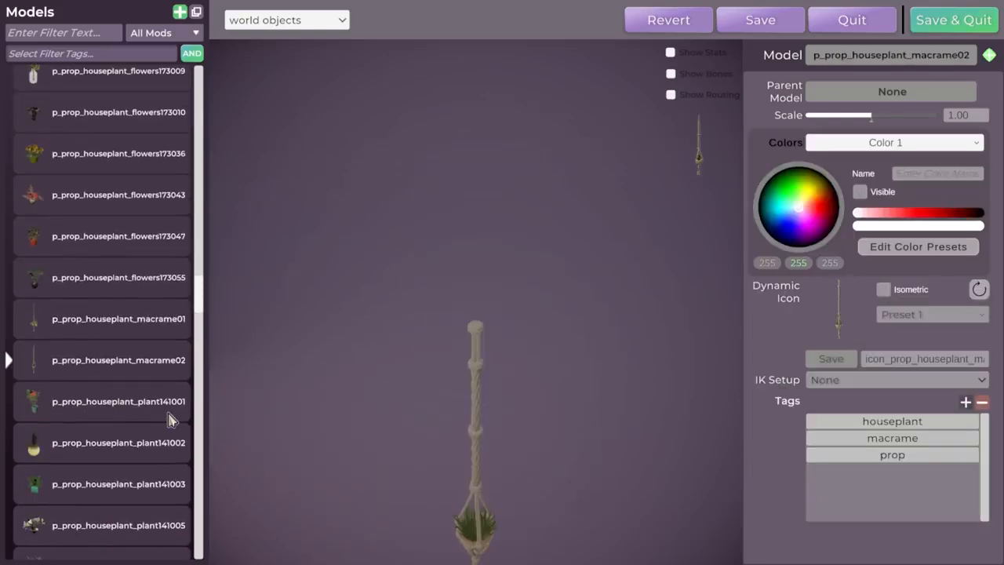
left_click_drag(199, 291, 200, 361)
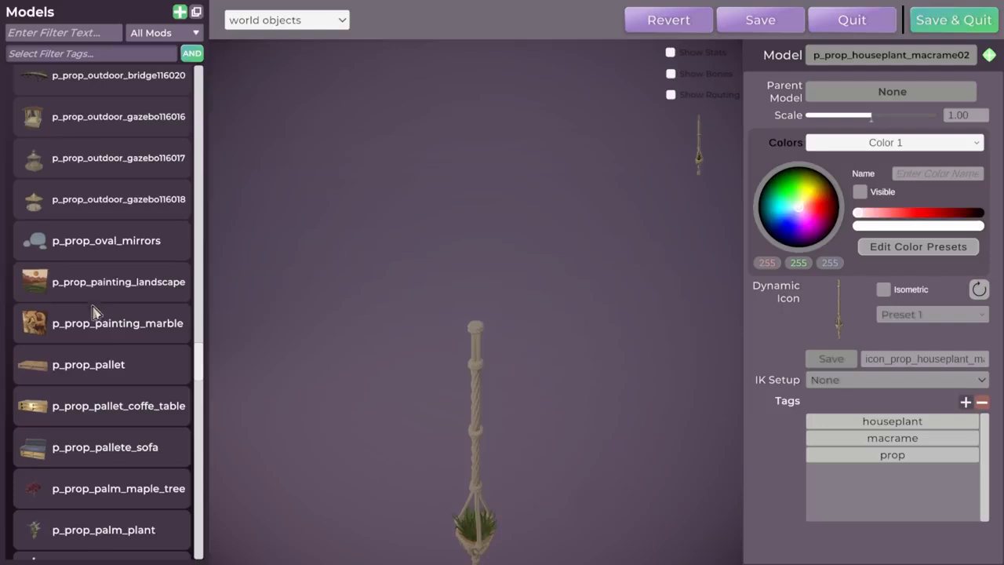
scroll(121, 384, "down", 4)
scroll(130, 388, "down", 9)
left_click(62, 233)
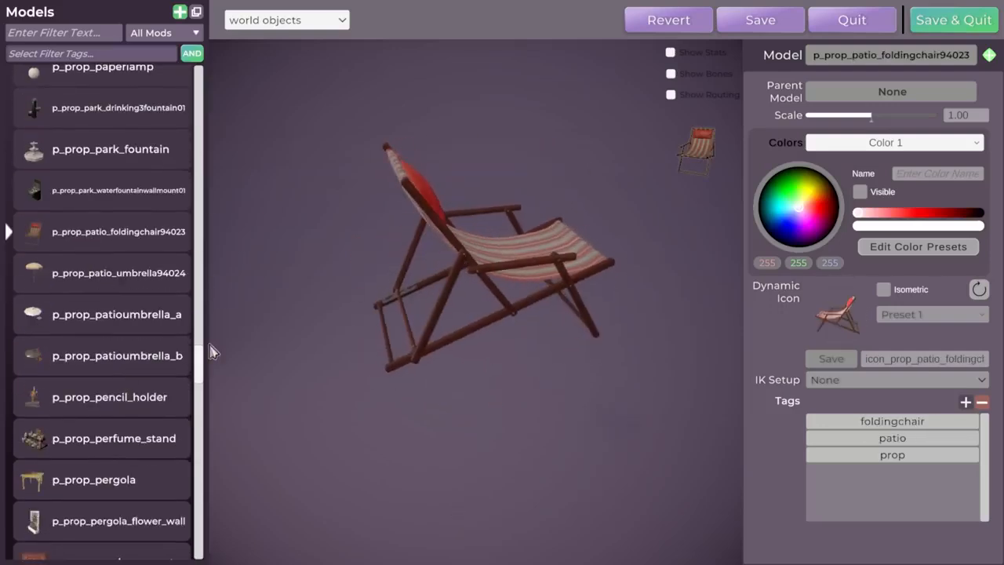
left_click_drag(201, 366, 190, 103)
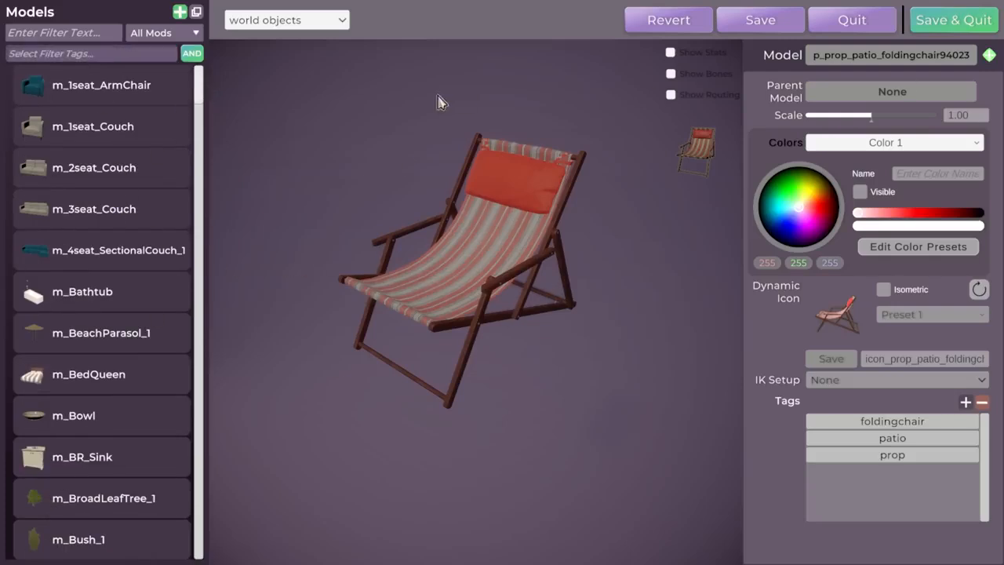
Filter the models by 'p_prop_leat', load p_prop_leather_sofa and orbit it
left_click(64, 35)
type("p_prop")
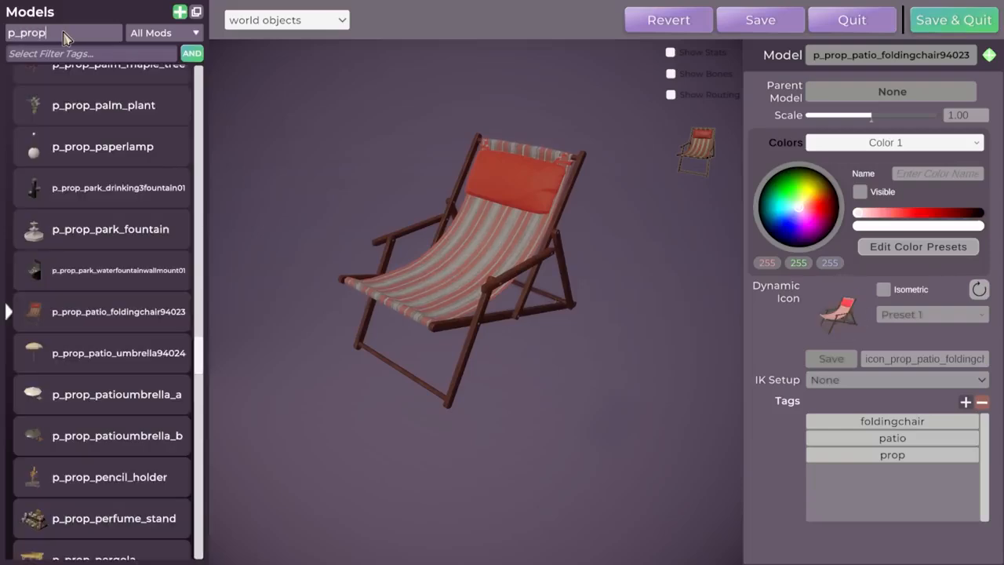
type("_leat")
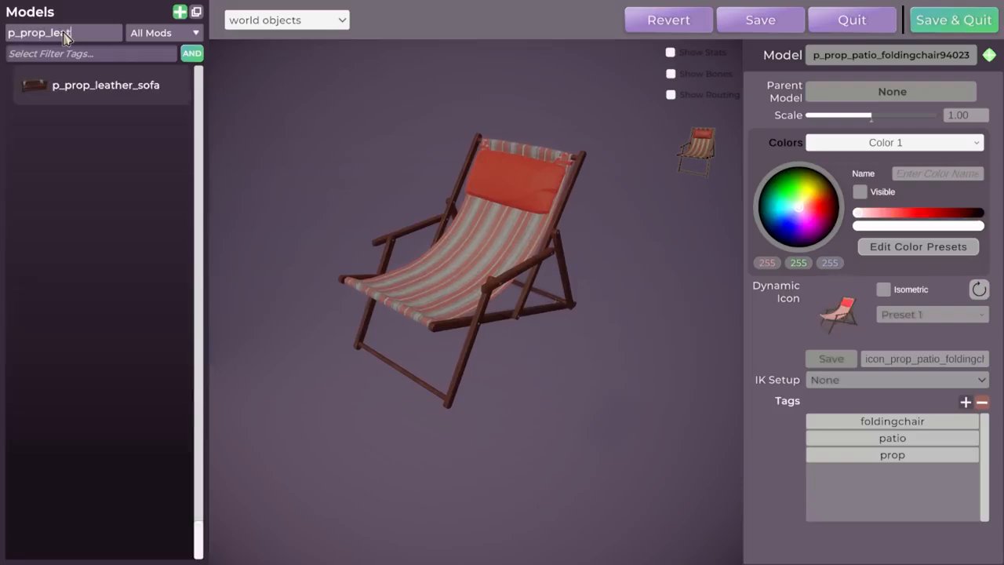
left_click(98, 89)
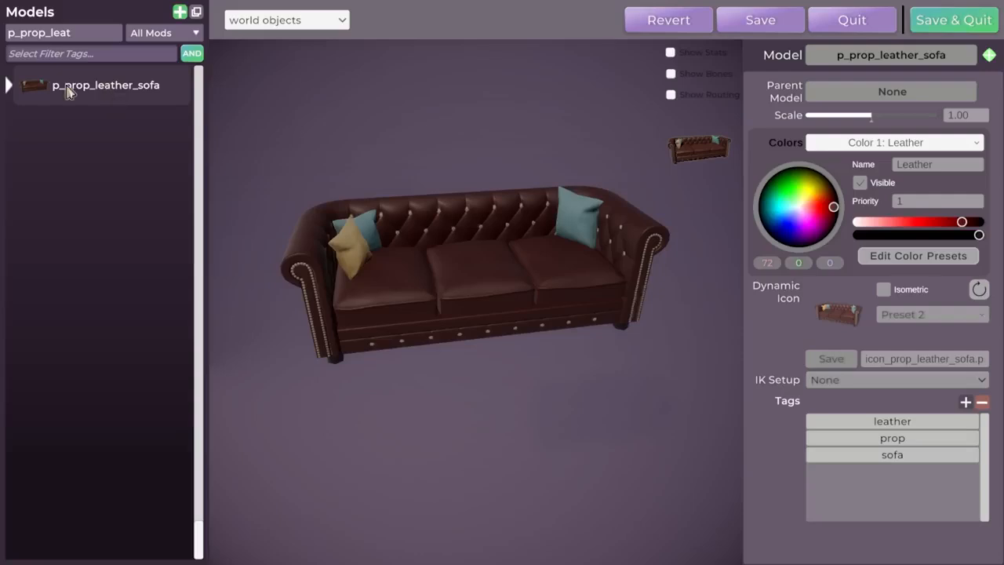
middle_click_drag(576, 274, 510, 272)
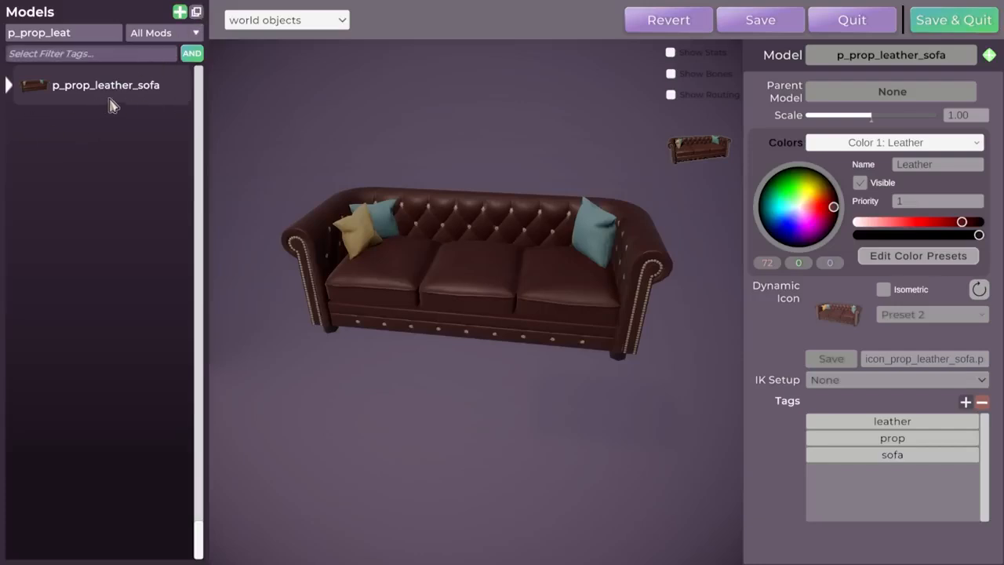
Duplicate the leather sofa model, clear the name filter and toggle between Current Mod and All Mods
left_click(197, 14)
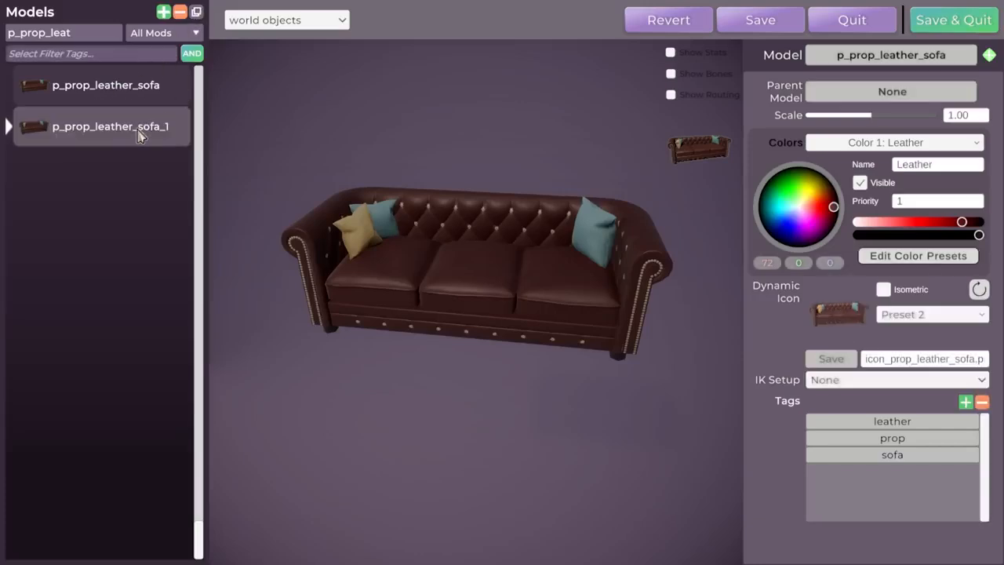
left_click(148, 98)
left_click(150, 128)
left_click(188, 33)
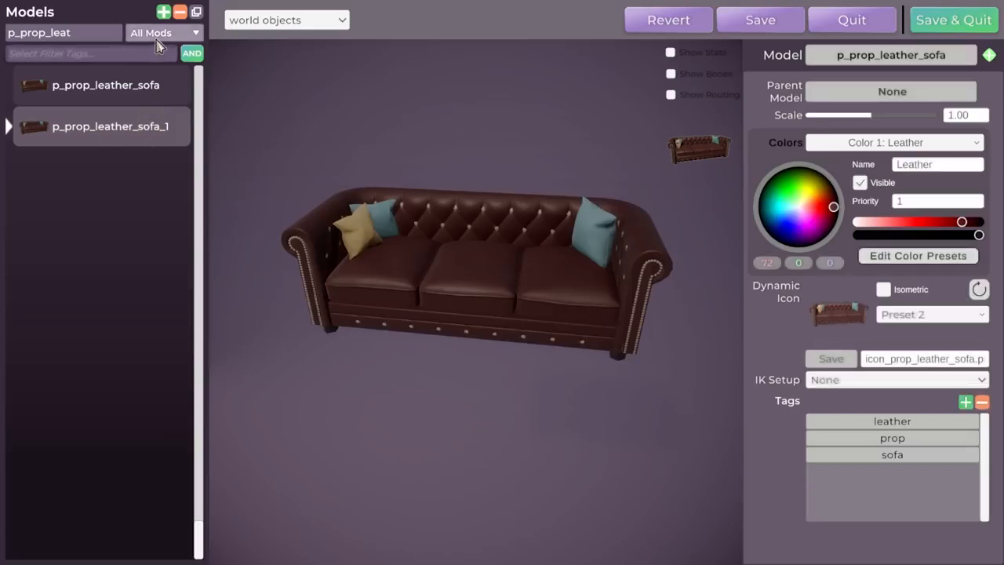
left_click(180, 65)
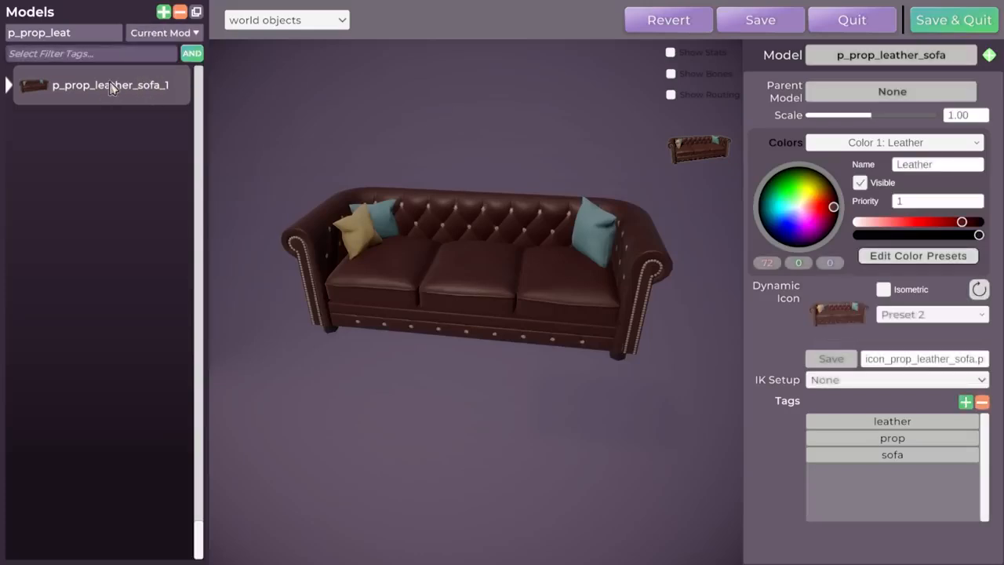
double_click(88, 35)
key("BackSpace")
left_click(161, 32)
left_click(162, 52)
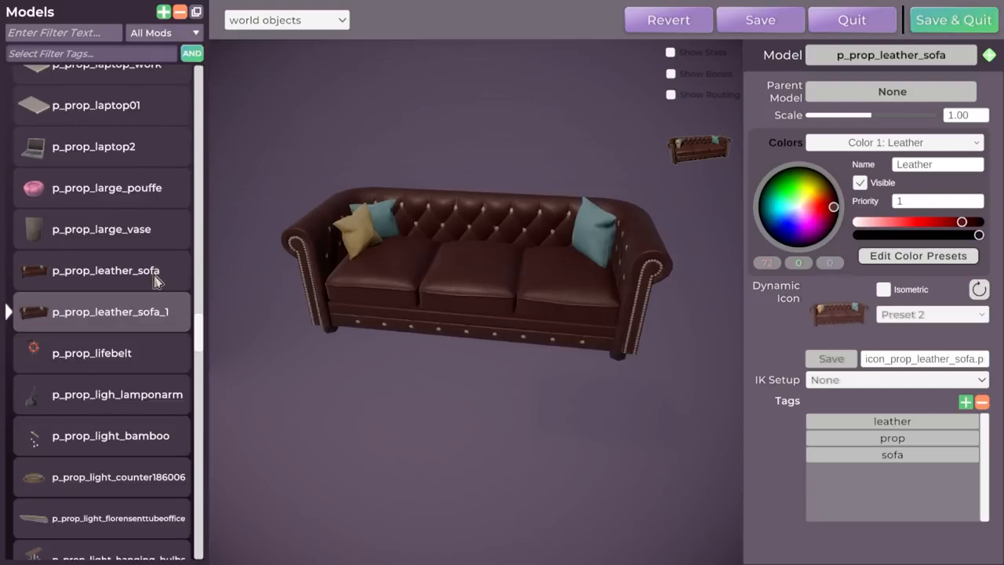
left_click(163, 33)
left_click(163, 62)
Rename the sofa copy by appending 'funky', making it p_prop_leather_sofa_funky
double_click(142, 94)
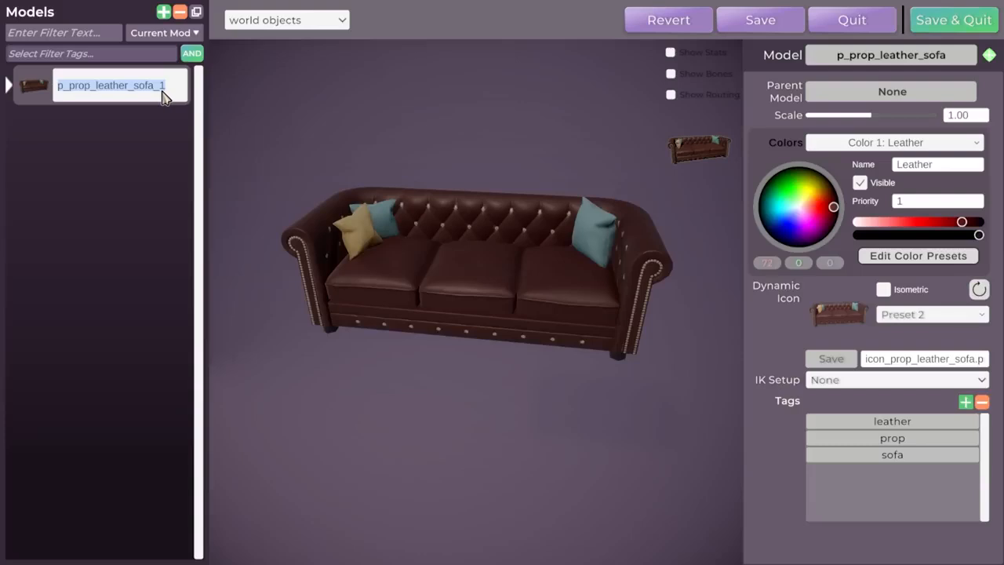
left_click(134, 181)
left_click(168, 34)
left_click(166, 50)
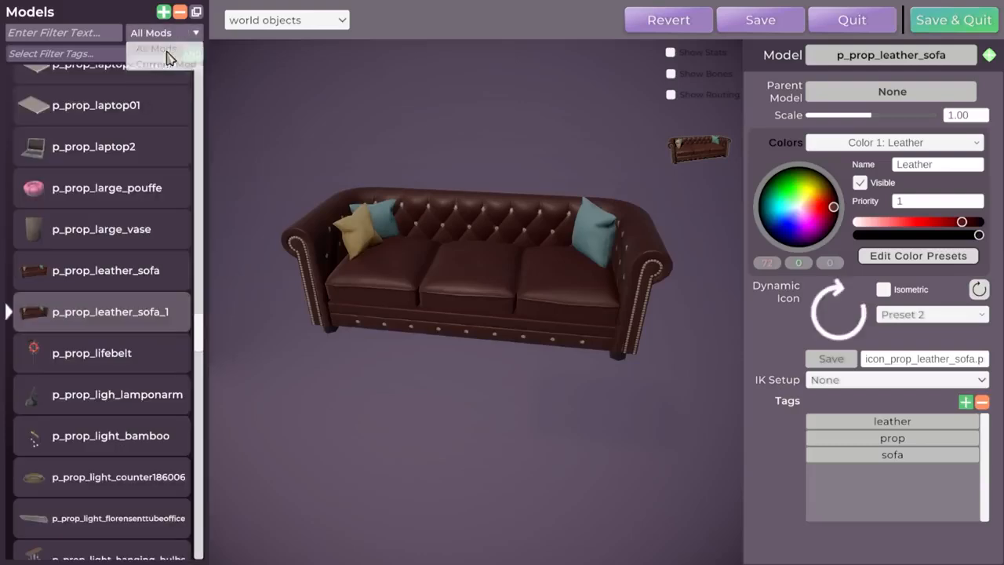
left_click(160, 280)
left_click(155, 314)
left_click(155, 314)
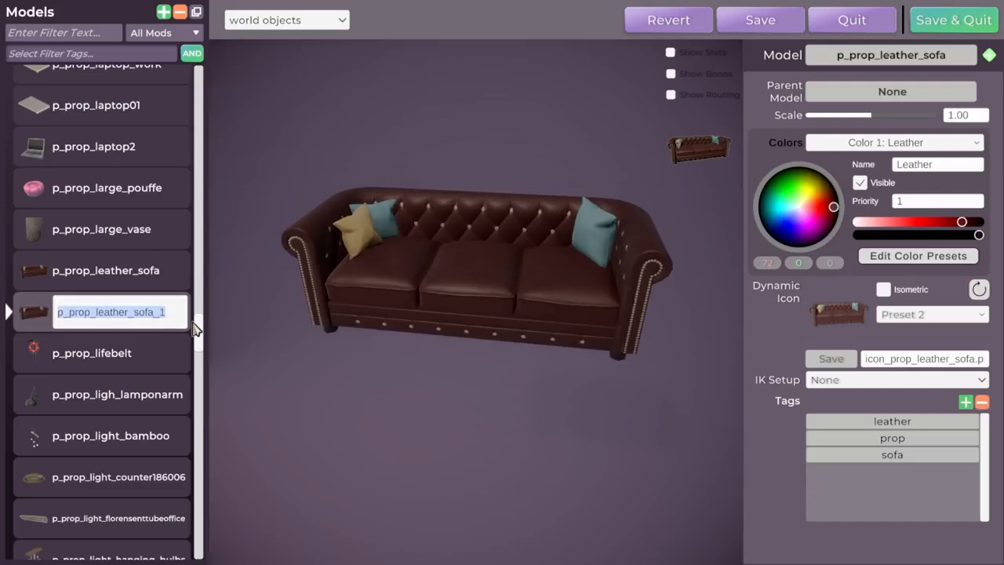
key("Right")
type("funky")
key("Return")
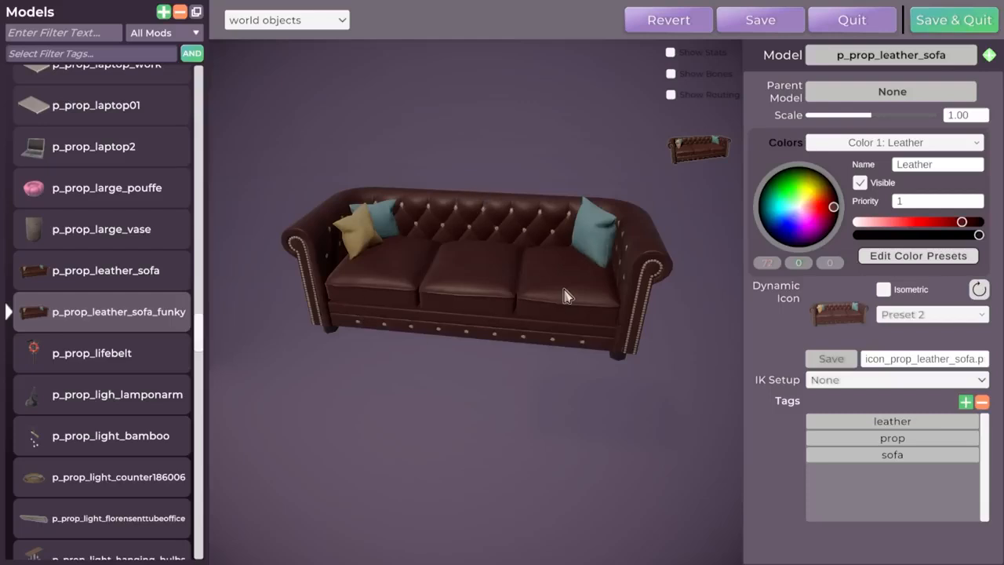
Set the Color 1: Leather slot to magenta and darken it to a deep purple
middle_click_drag(486, 302, 274, 301)
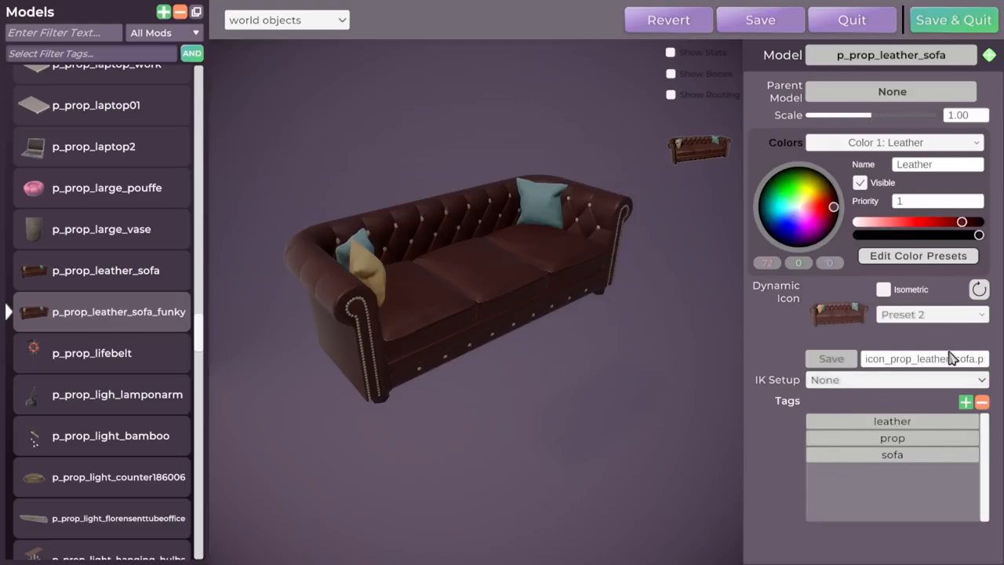
middle_click_drag(631, 252, 439, 261)
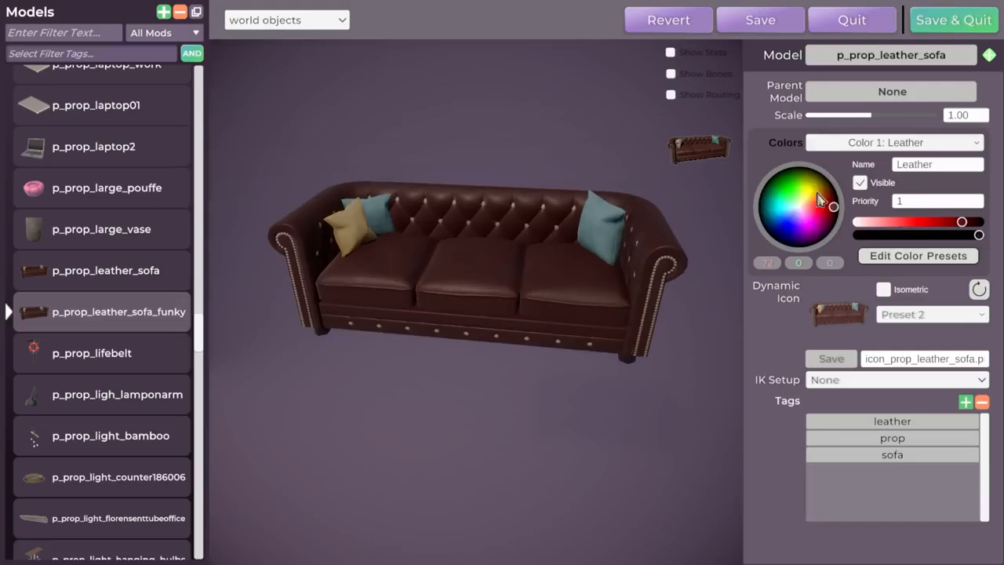
middle_click_drag(481, 307, 471, 307)
left_click(905, 146)
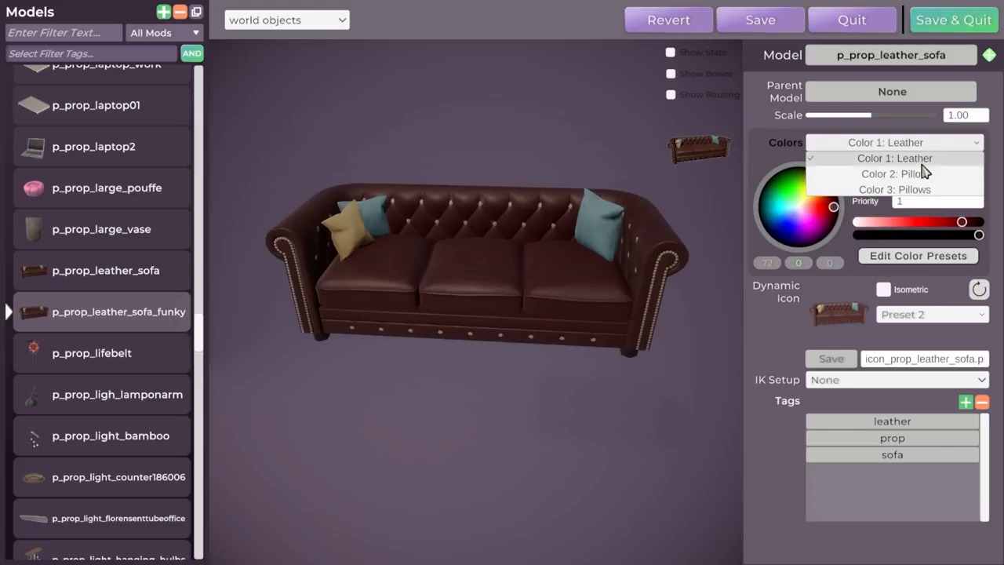
left_click(902, 159)
scroll(549, 243, "up", 3)
scroll(552, 243, "down", 2)
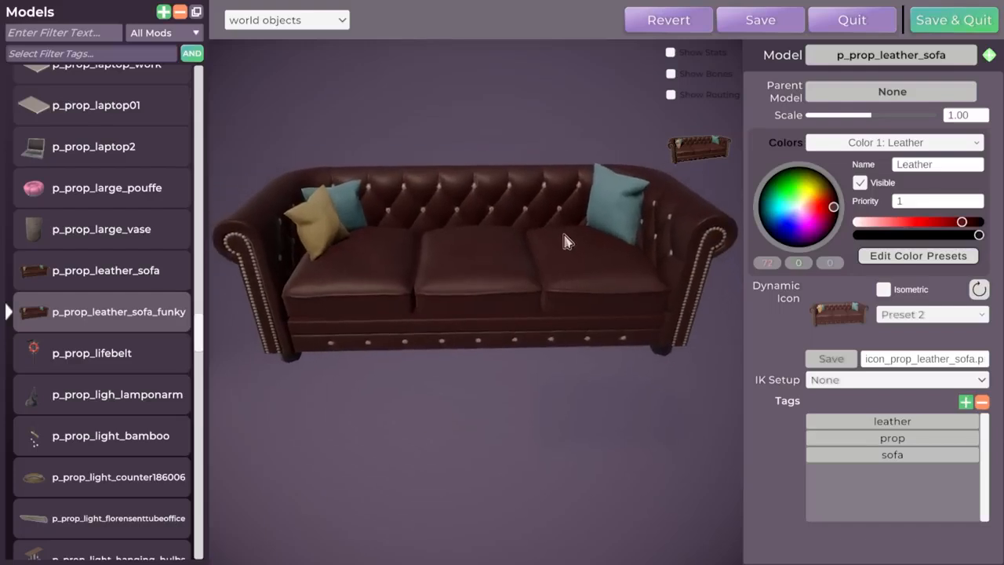
left_click(808, 227)
left_click_drag(928, 225, 942, 222)
middle_click_drag(523, 257, 574, 237)
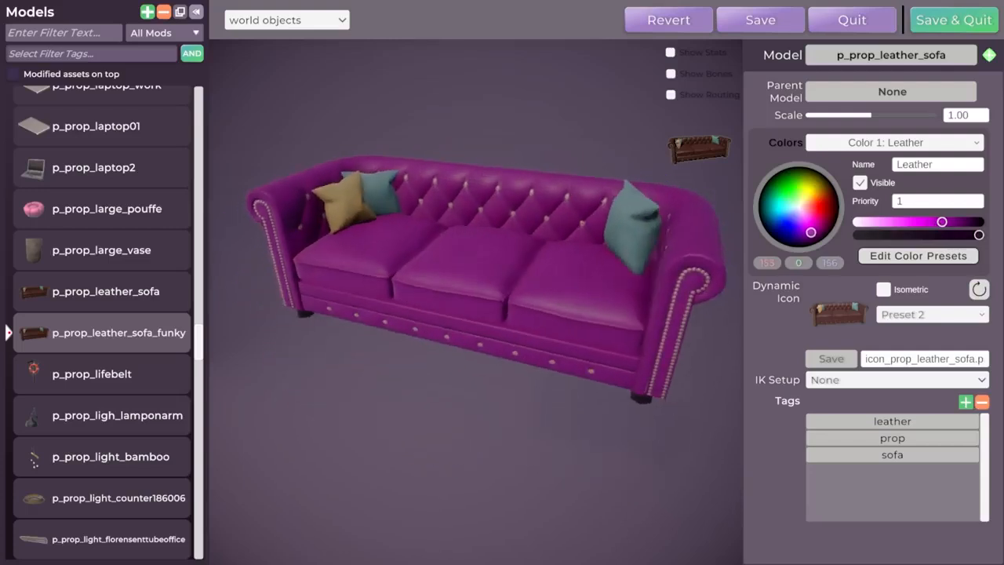
left_click_drag(941, 222, 945, 222)
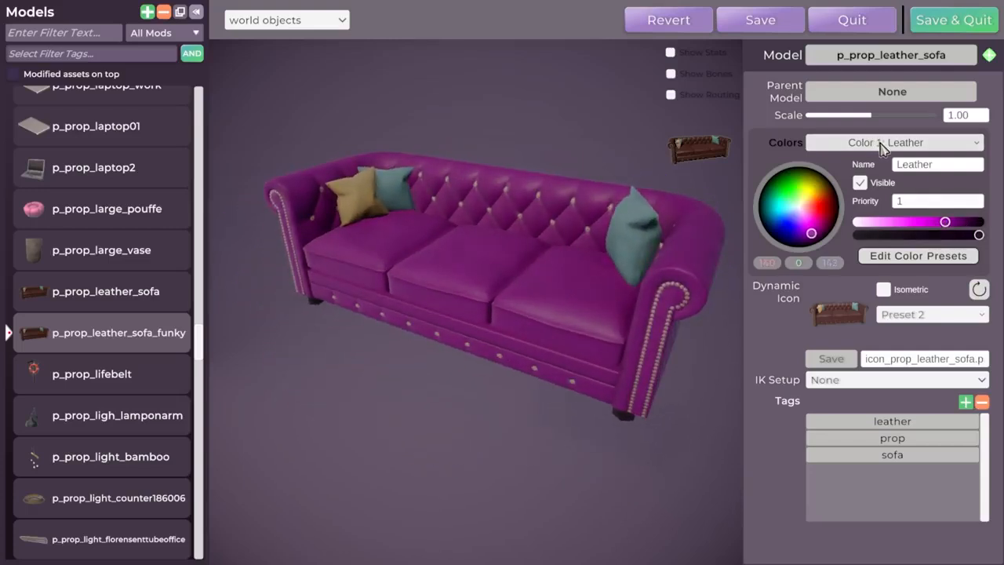
Make the Color 2: Pillow slot white
left_click(883, 144)
left_click(927, 174)
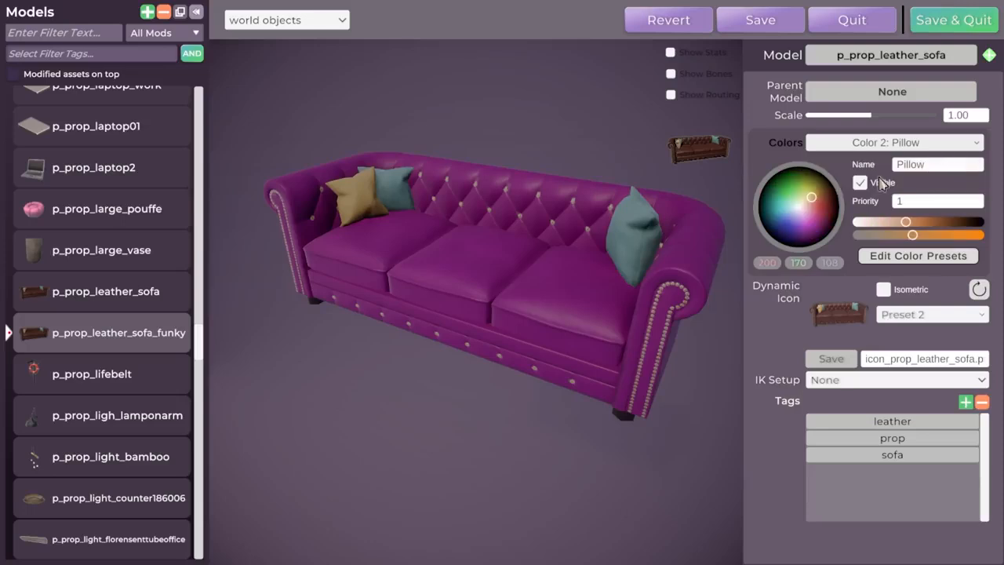
left_click_drag(810, 209, 770, 237)
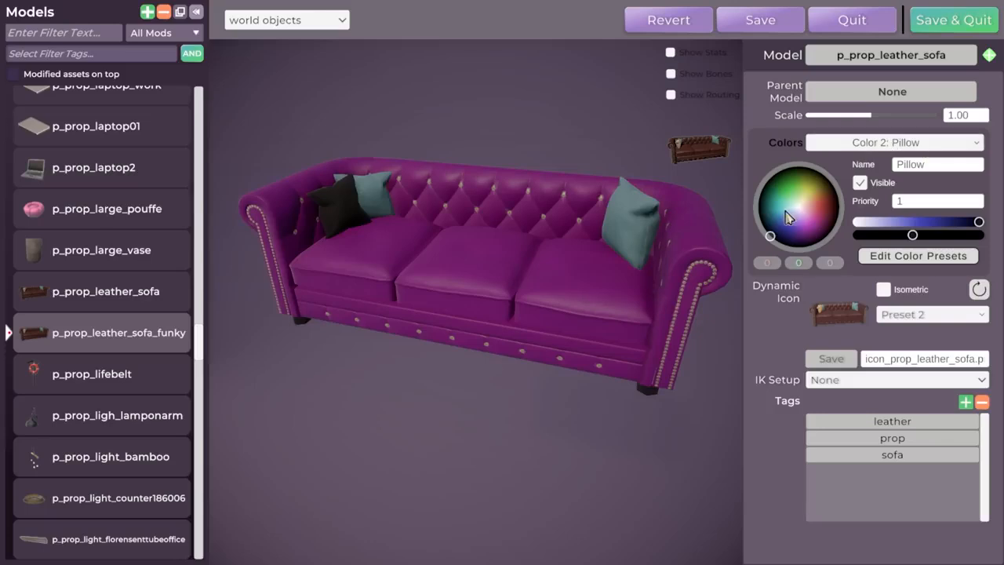
left_click(798, 214)
left_click_drag(923, 236, 776, 257)
Make the Color 3: Pillows slot black and check both sofa arms
left_click(913, 138)
left_click(913, 188)
left_click_drag(804, 187, 750, 112)
middle_click_drag(563, 222, 667, 222)
middle_click_drag(517, 275, 448, 287)
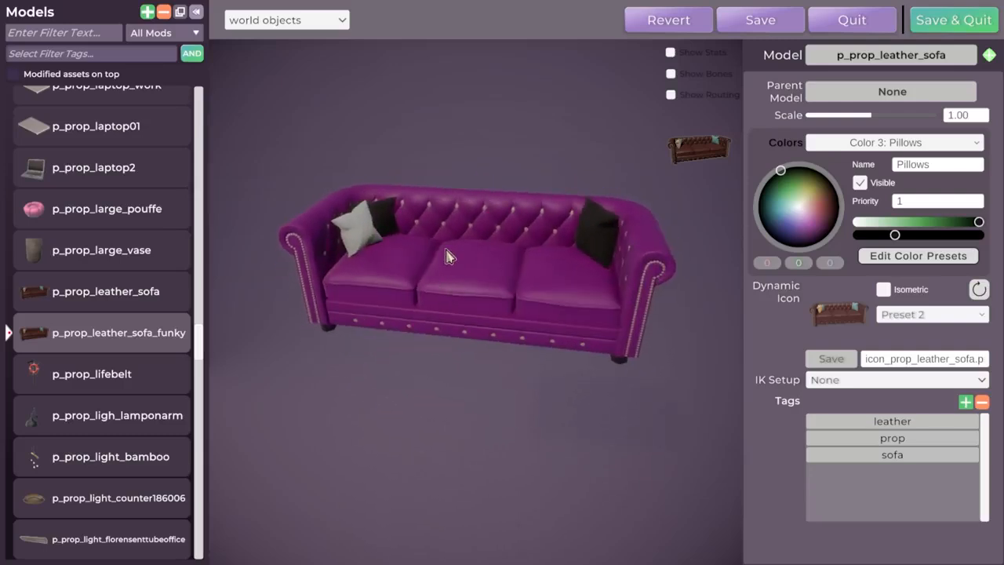
scroll(446, 227, "down", 2)
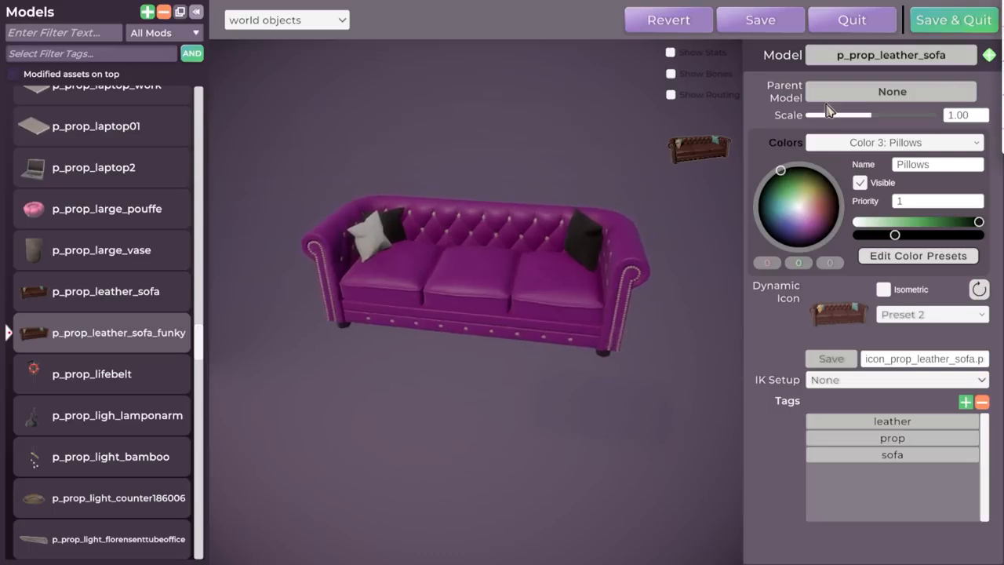
Return to the Leather slot, then save and quit the sofa model
left_click(554, 233)
mouse_move(445, 278)
middle_mouse_down()
mouse_move(569, 278)
mouse_move(453, 277)
middle_mouse_up()
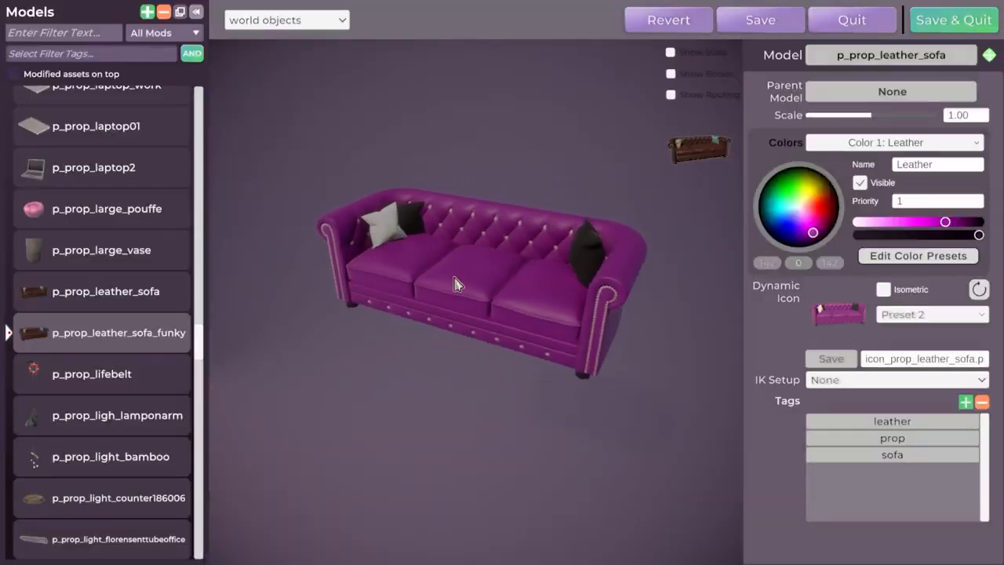
left_click(957, 25)
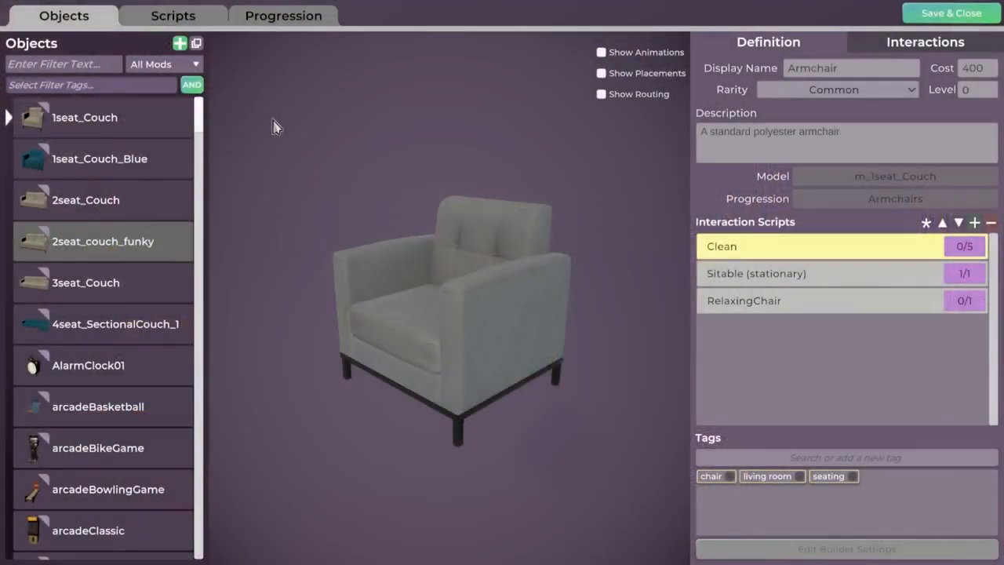
View the Center Console Glass 144004 Small, 1seat_Couch and Modern Lantern Lamp objects
left_click_drag(199, 116, 201, 152)
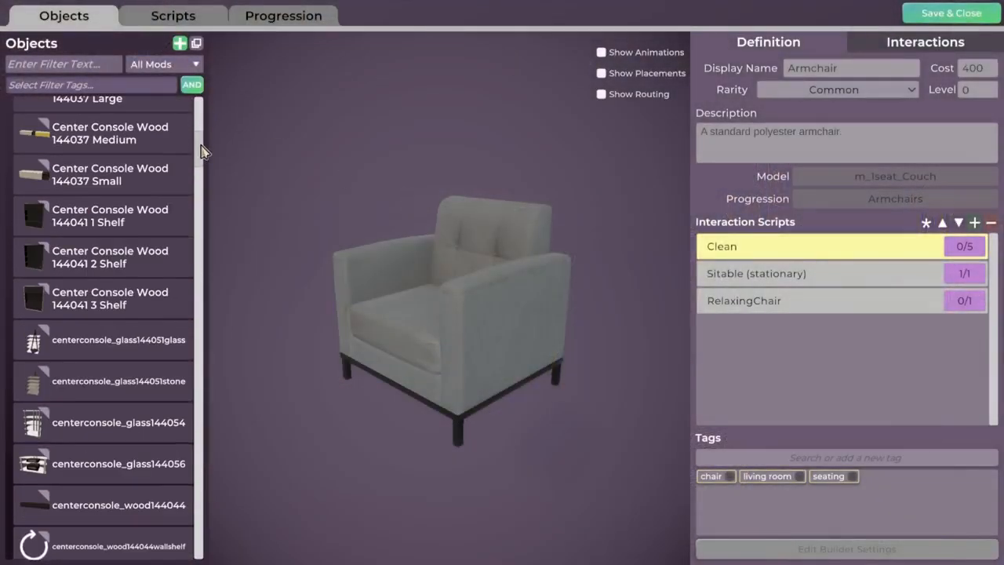
scroll(129, 262, "up", 6)
scroll(142, 275, "up", 1)
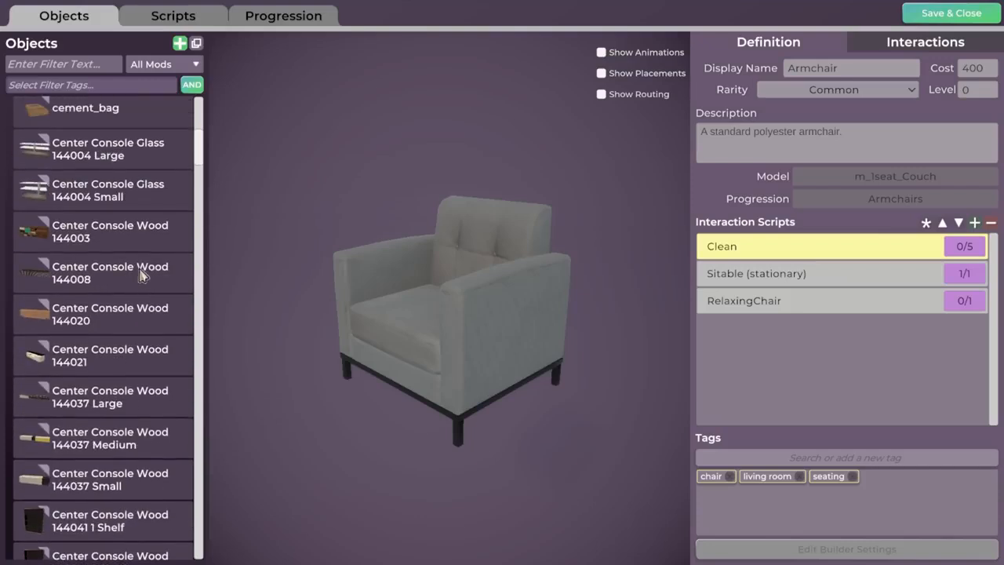
left_click(100, 192)
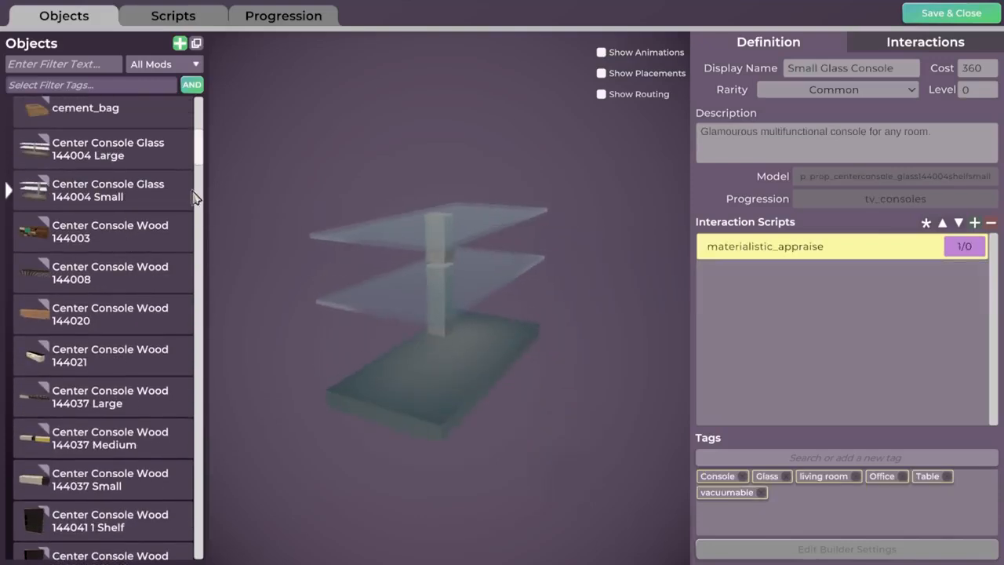
scroll(200, 147, "up", 9)
scroll(200, 147, "up", 5)
left_click(79, 126)
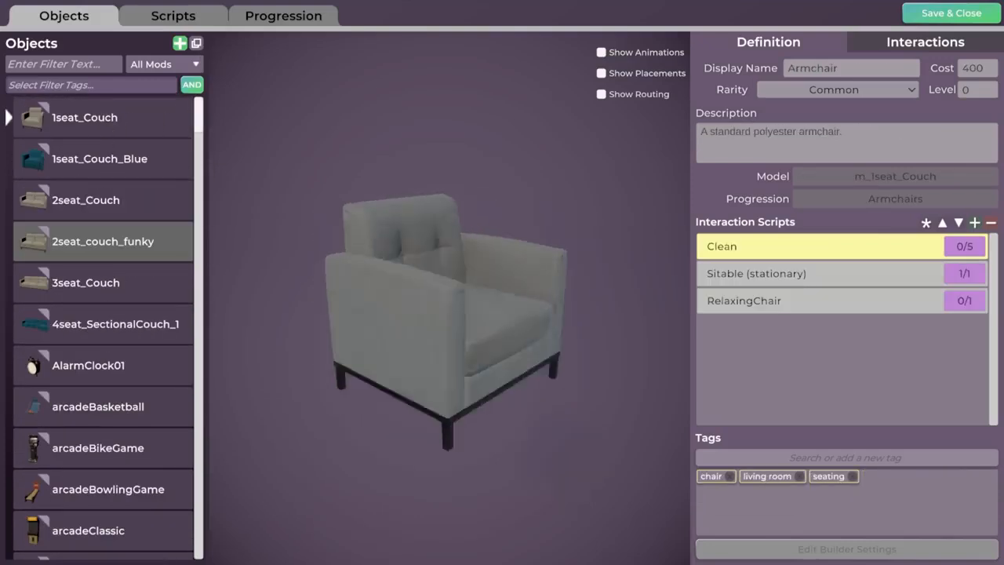
left_click_drag(200, 123, 195, 269)
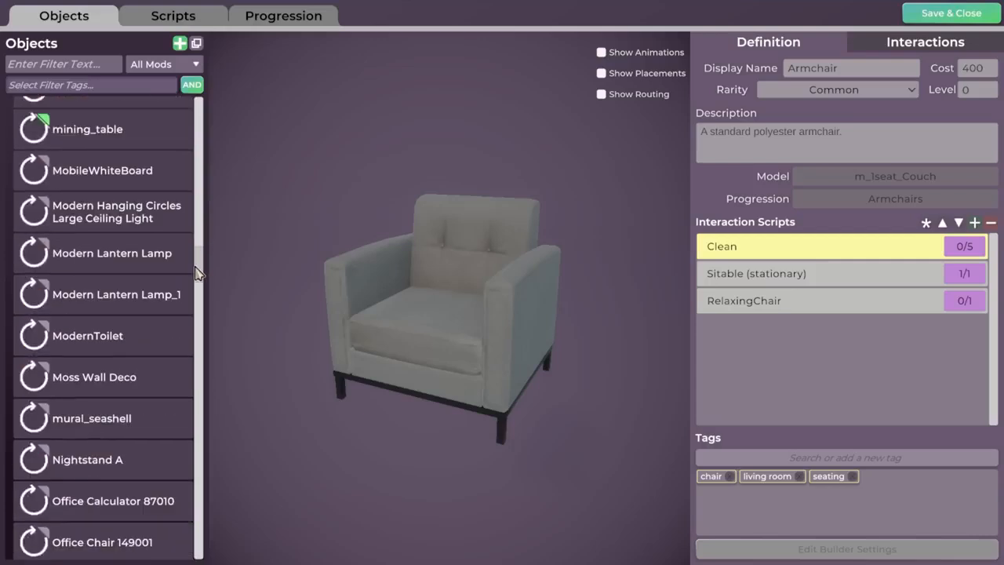
left_click(92, 267)
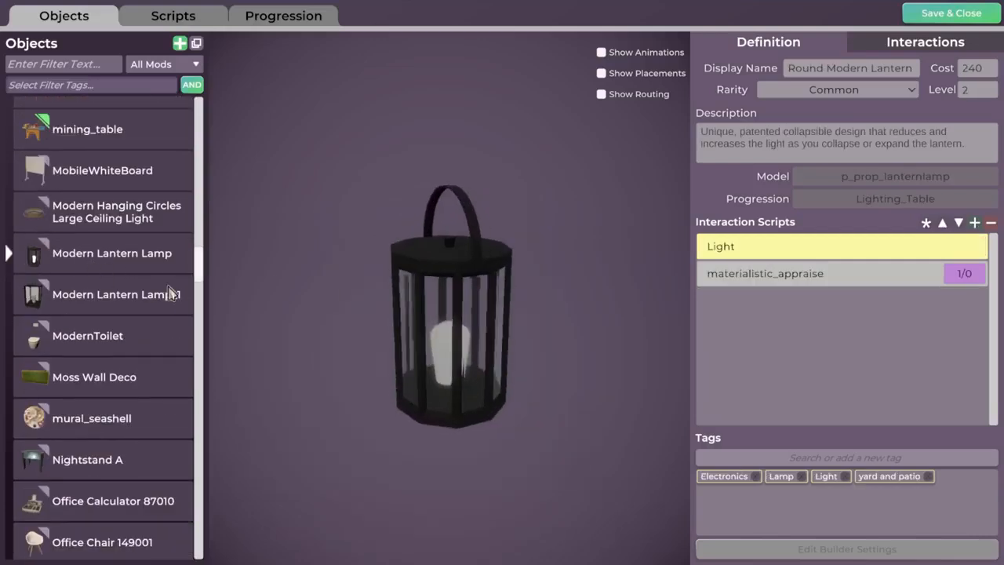
View the Office Metal File Cabinet 87047, then add a new empty object definition
scroll(121, 386, "down", 9)
scroll(121, 387, "down", 2)
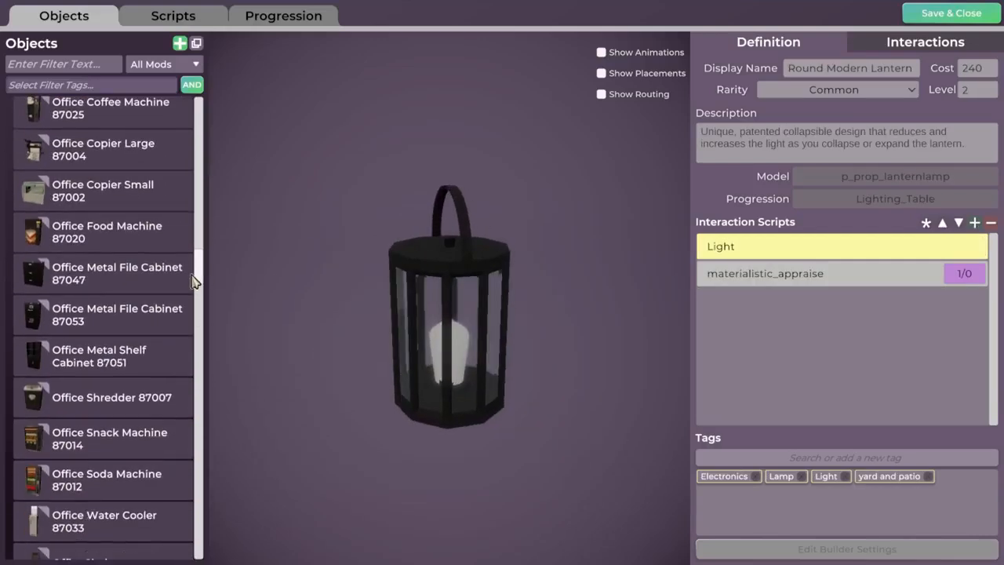
left_click(188, 274)
left_click_drag(198, 281, 419, 313)
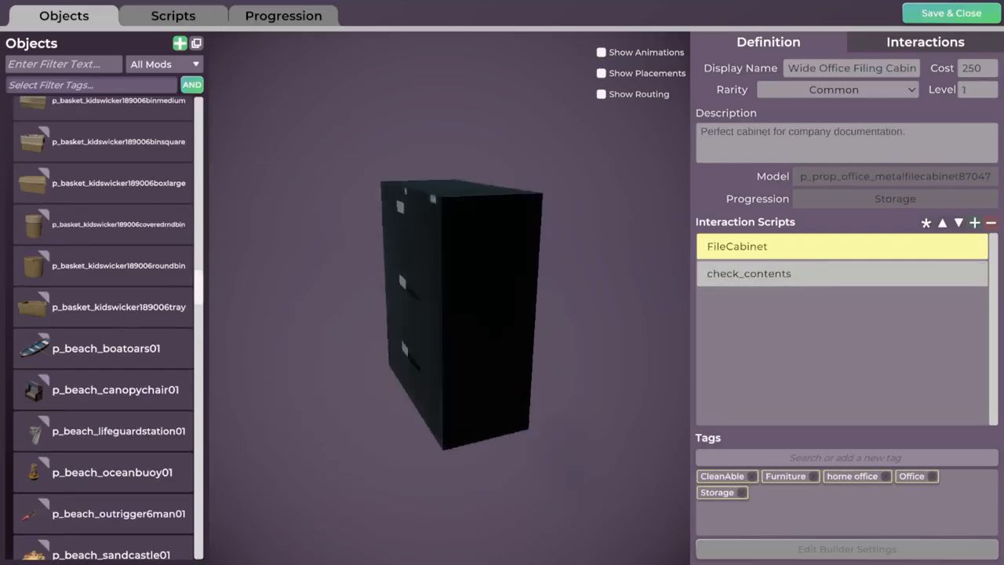
scroll(152, 276, "down", 2)
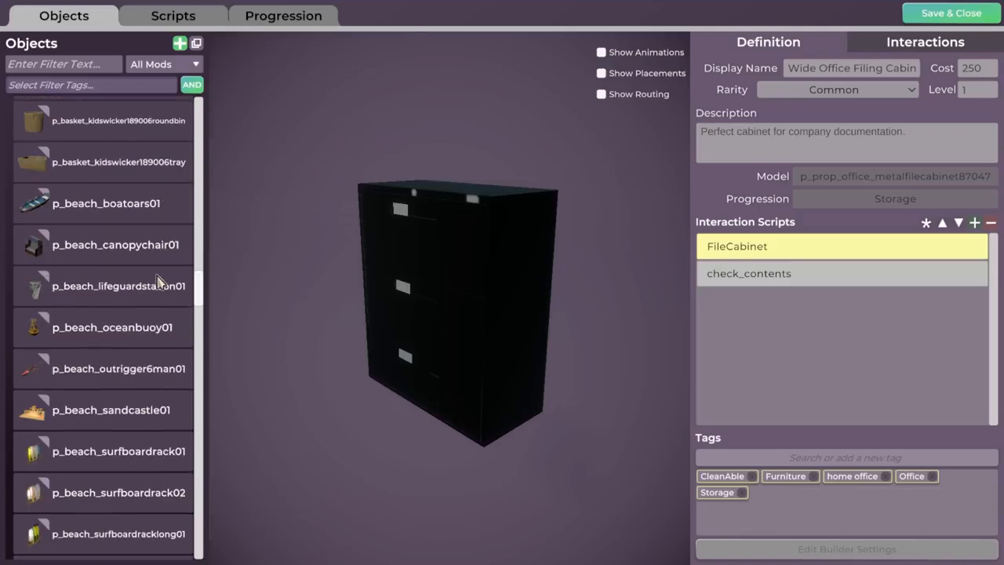
left_click_drag(197, 290, 197, 343)
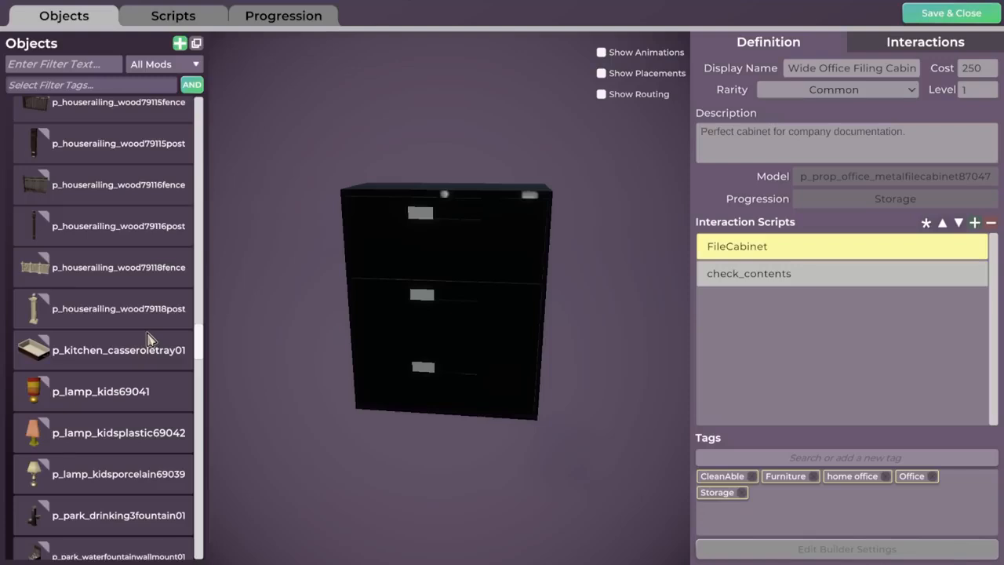
scroll(183, 332, "down", 3)
left_click_drag(201, 348, 225, 71)
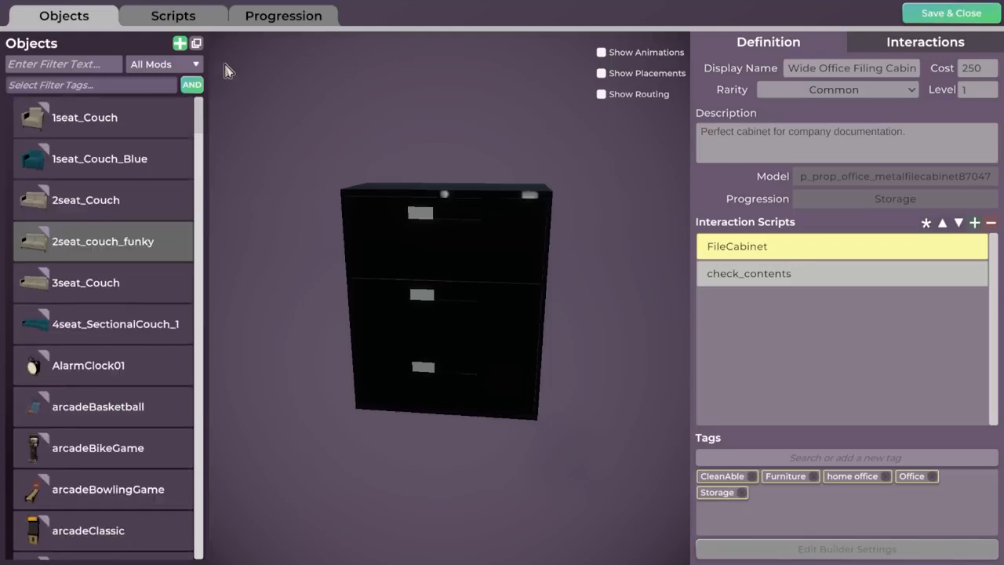
left_click(179, 44)
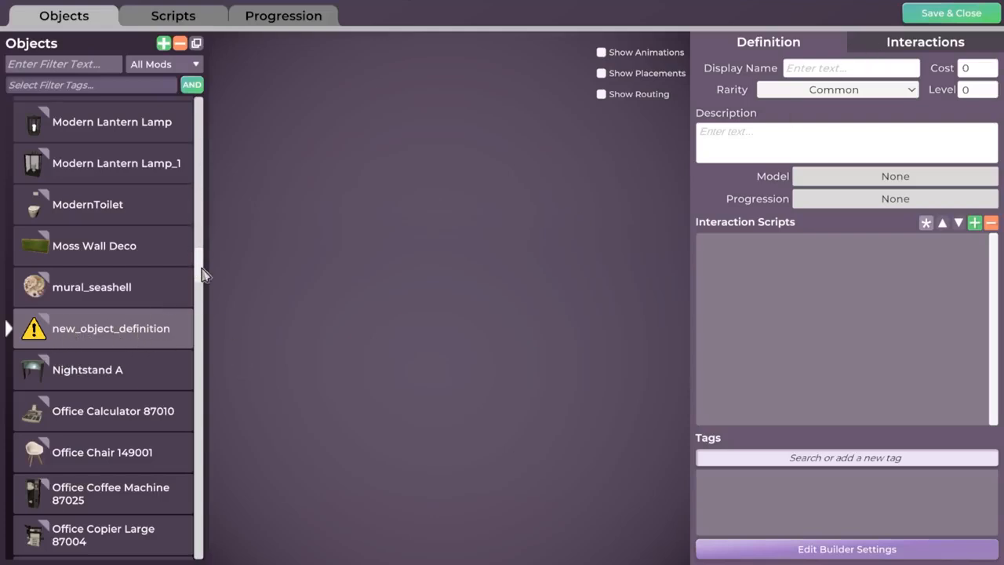
Filter the object list for 'sofa' and inspect the existing p_prop_leather_sofa definition
left_click(61, 66)
type("sofa")
left_click(118, 160)
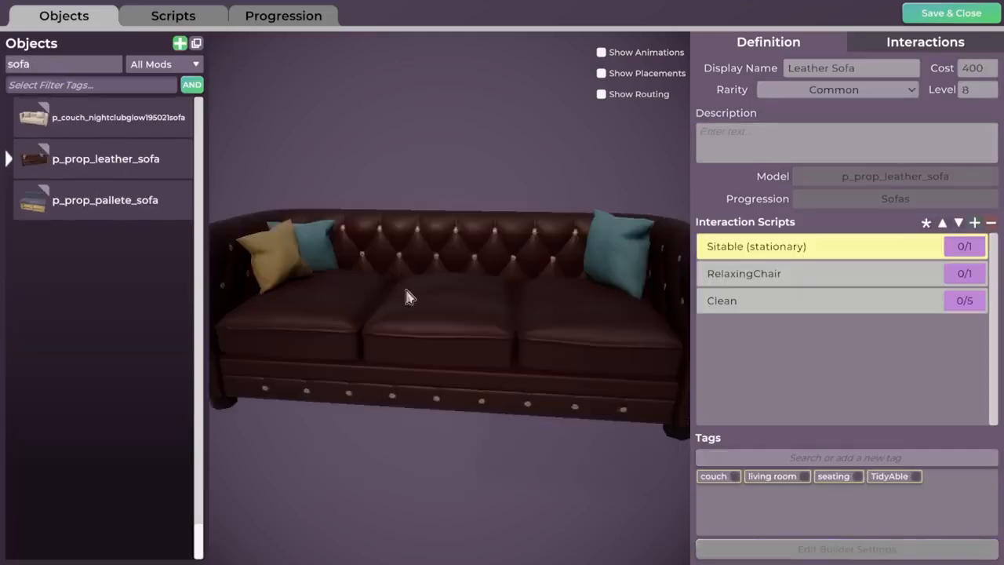
mouse_move(117, 166)
Clear the search, list Current Mod objects, and rename new_object_definition to p_prop_leathersofa
left_click(78, 66)
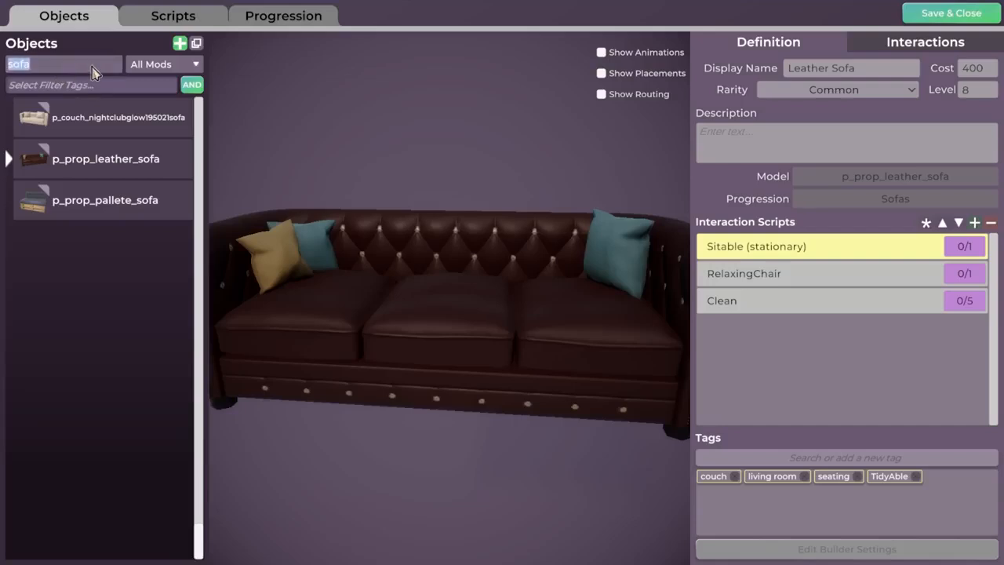
key("BackSpace")
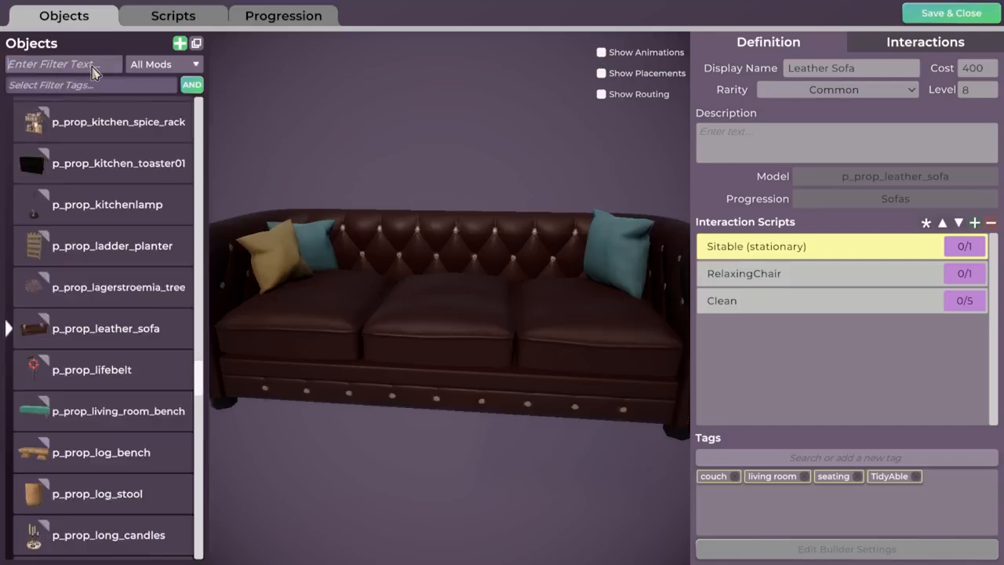
left_click(165, 68)
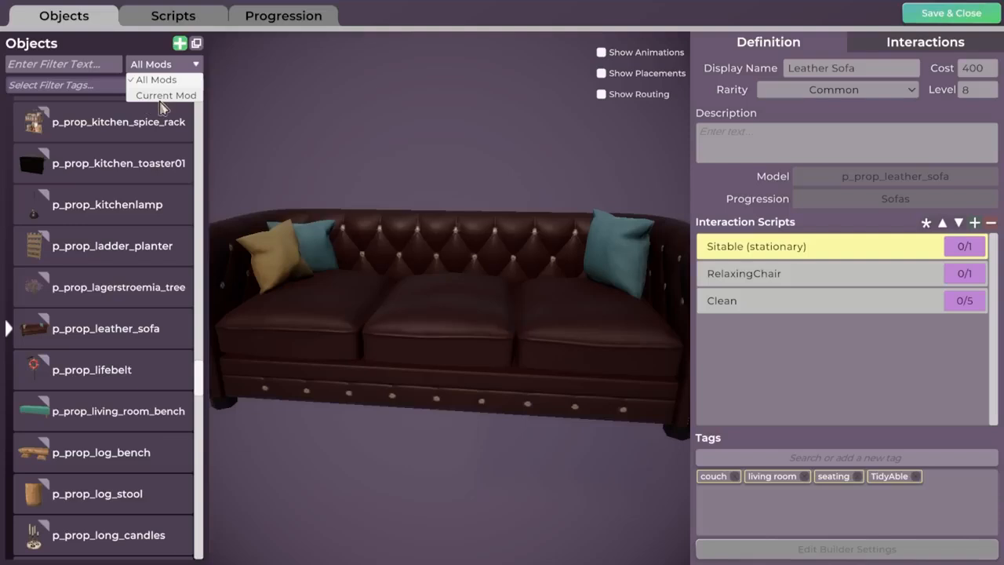
left_click(164, 98)
left_click(86, 119)
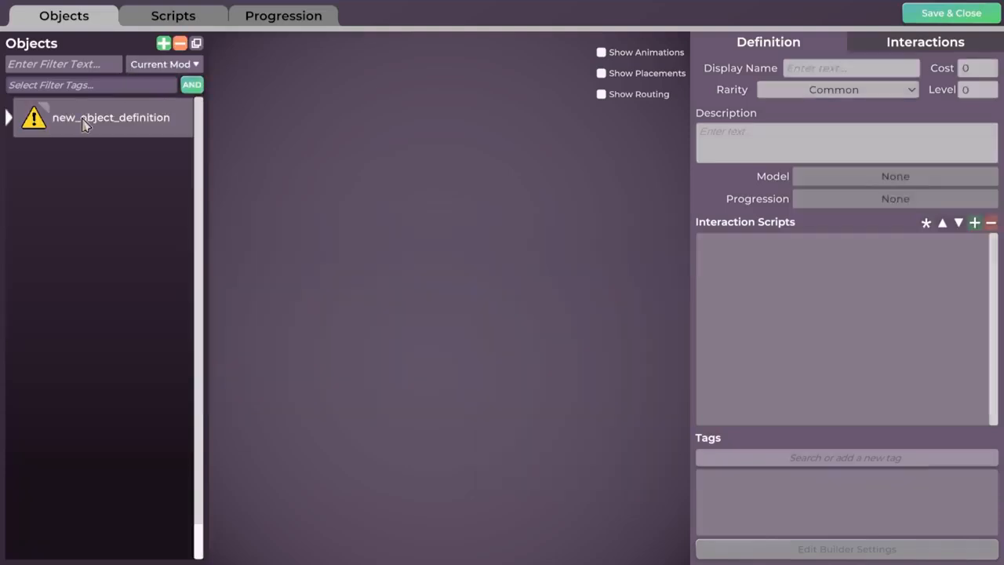
double_click(110, 120)
type("p_prop_leathers")
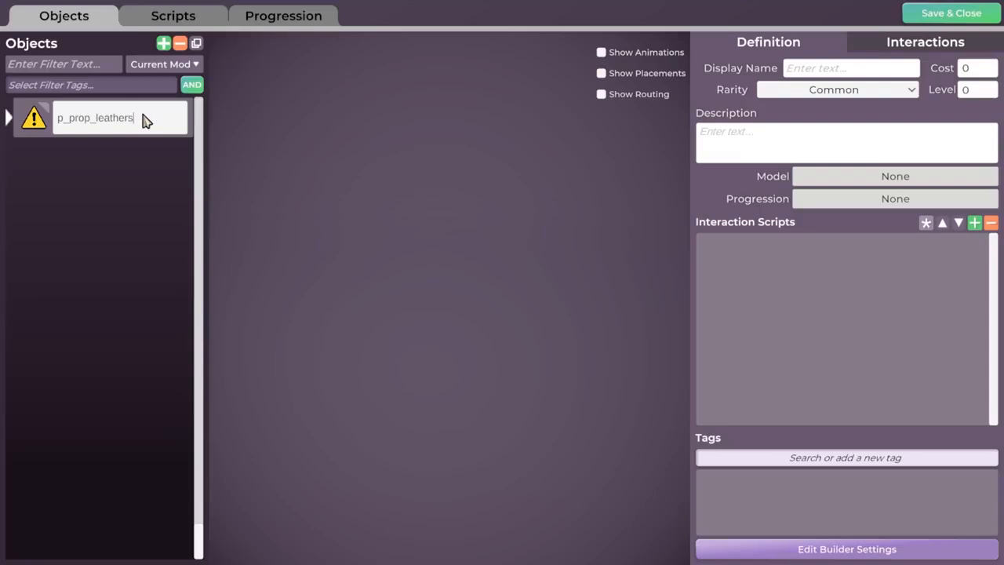
type("ofa_funky")
key("Return")
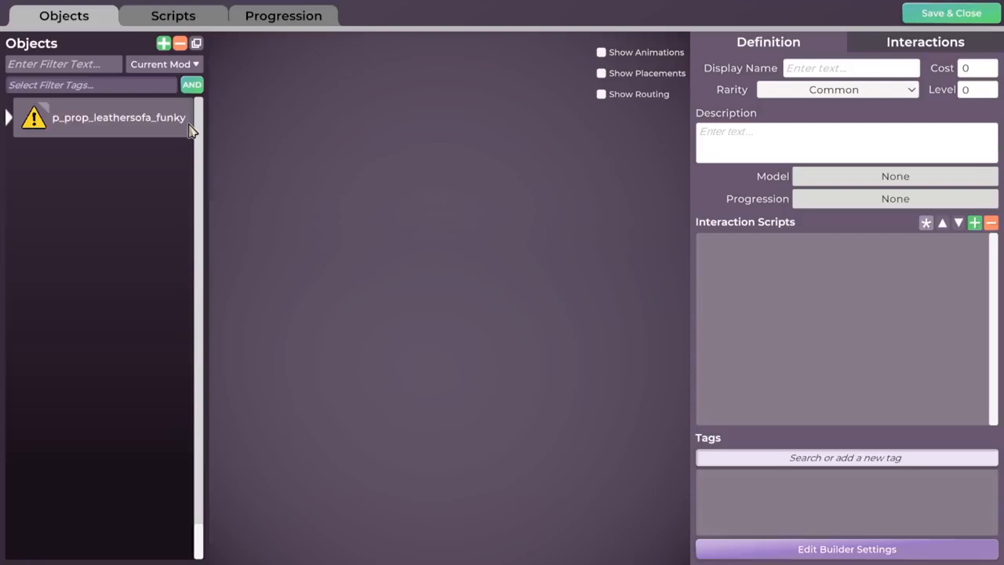
List all mods again and correct the name to p_prop_leather_sofa_funky
left_click(196, 64)
left_click(161, 80)
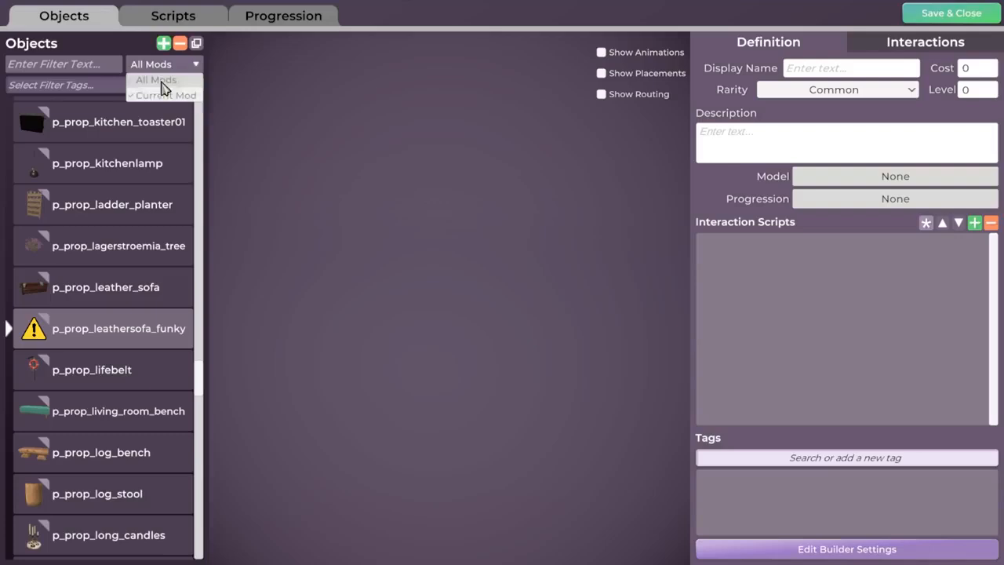
double_click(130, 335)
left_click(129, 332)
type("_")
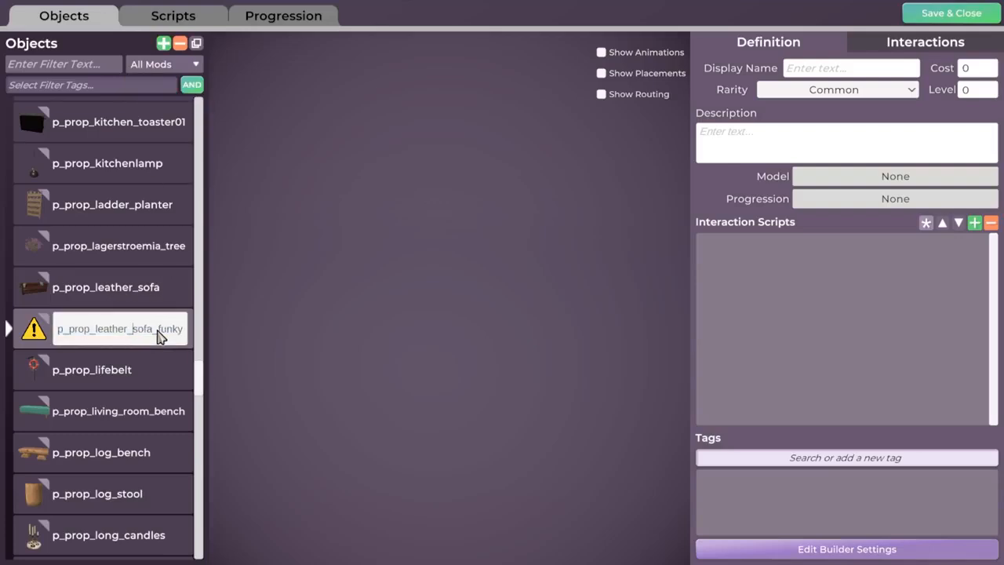
key("Return")
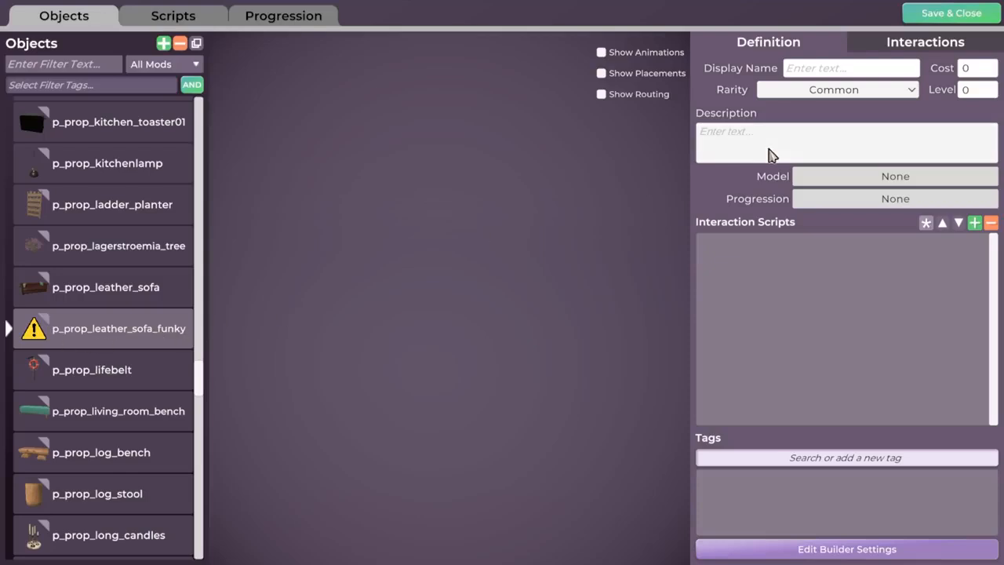
Assign the purple p_prop_leather_sofa_funky model via the 'funk' filter and orbit the preview
left_click(896, 183)
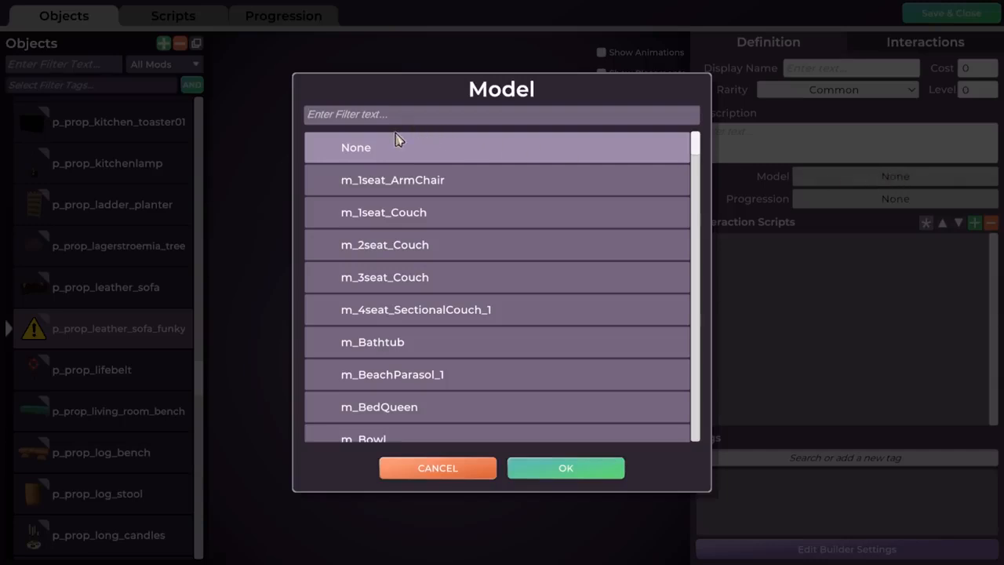
type("funk")
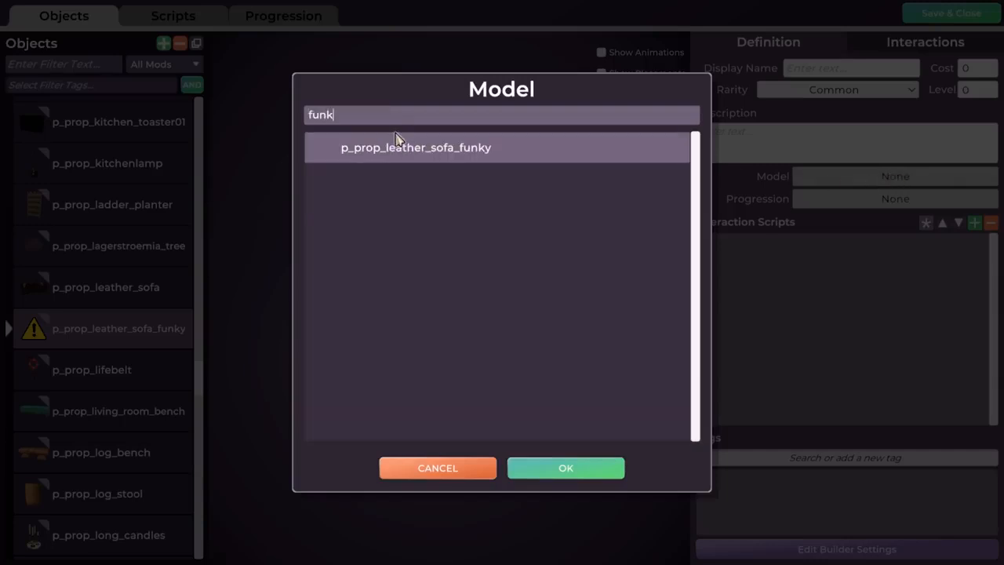
left_click(494, 147)
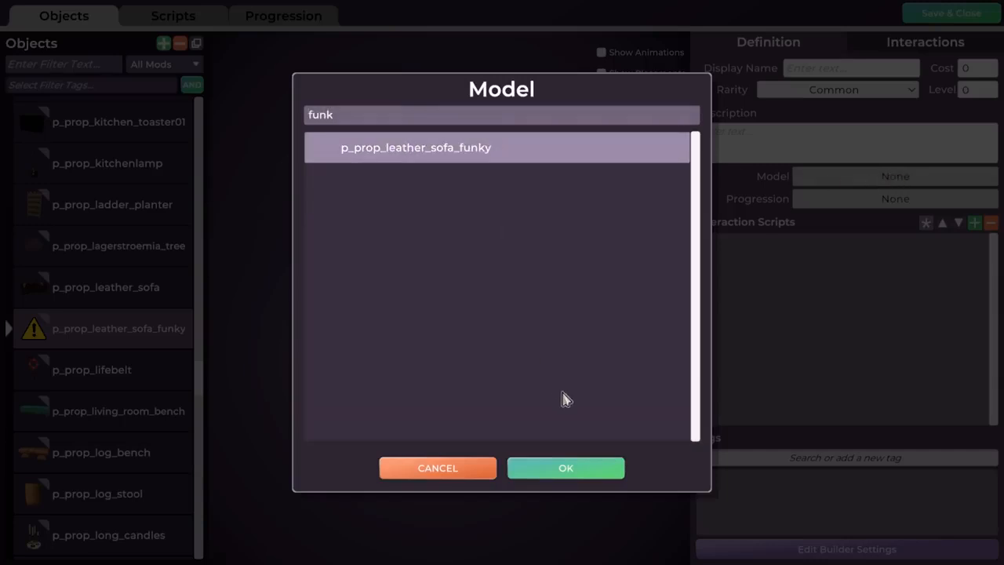
left_click(561, 464)
scroll(504, 334, "down", 5)
middle_click_drag(504, 334, 459, 344)
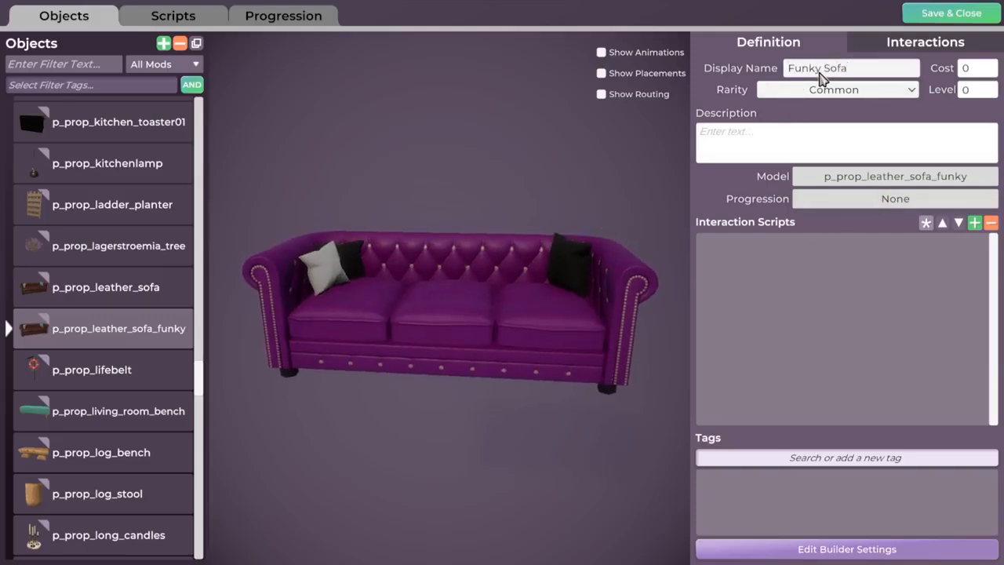
Enter cost 800, Rare rarity, level 3 and description 'This sofa be funky!', then orbit the preview
left_click(977, 70)
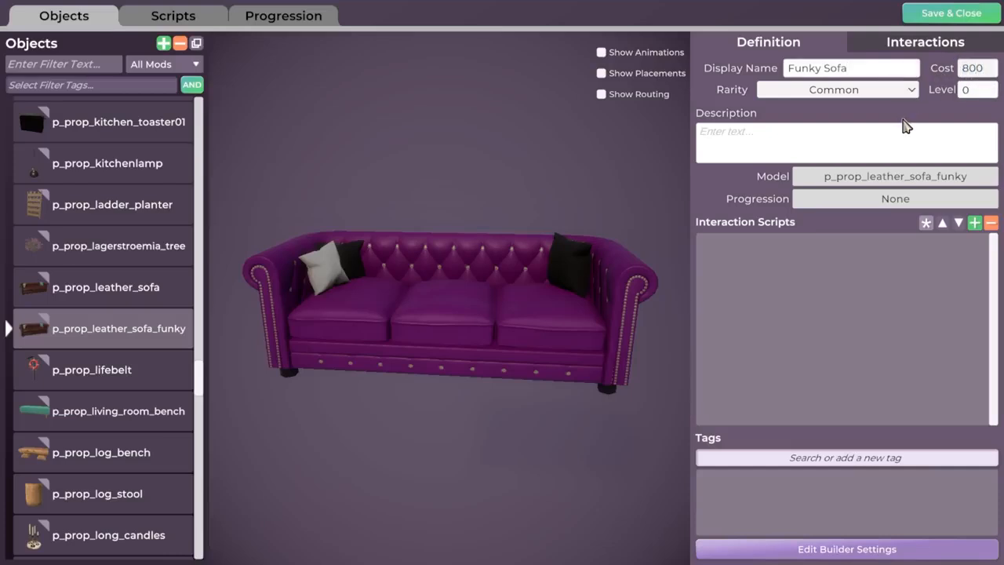
left_click(846, 91)
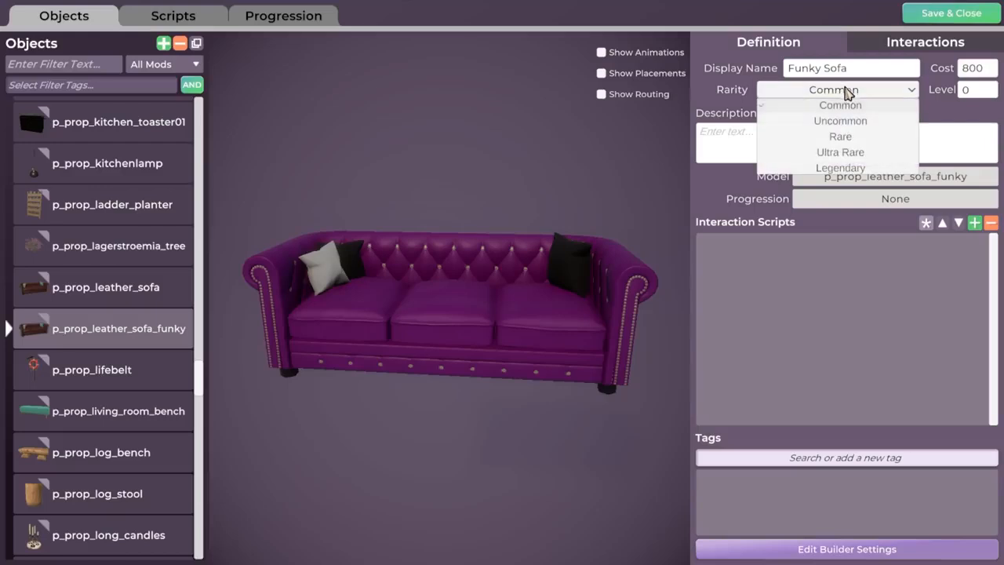
left_click(846, 139)
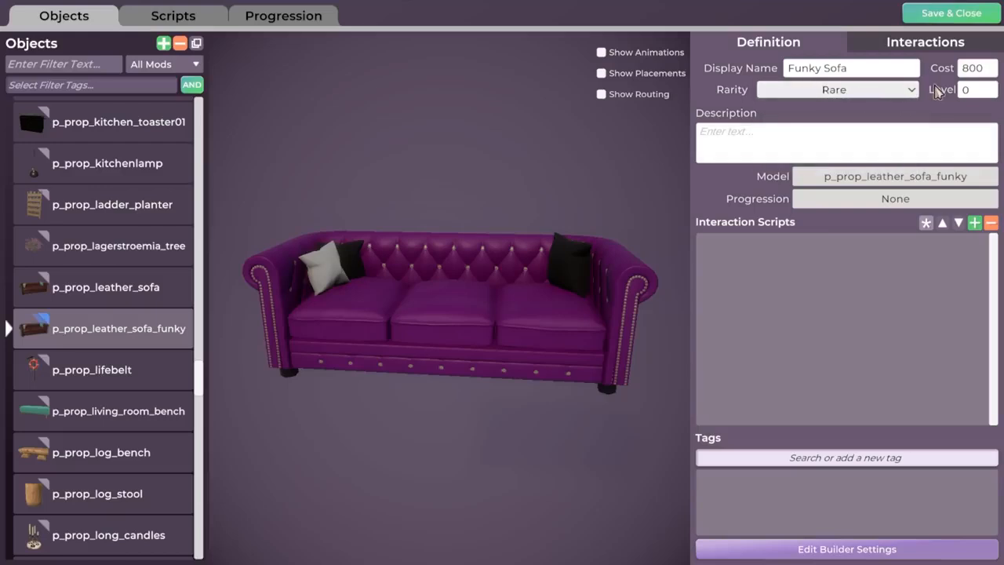
left_click(964, 95)
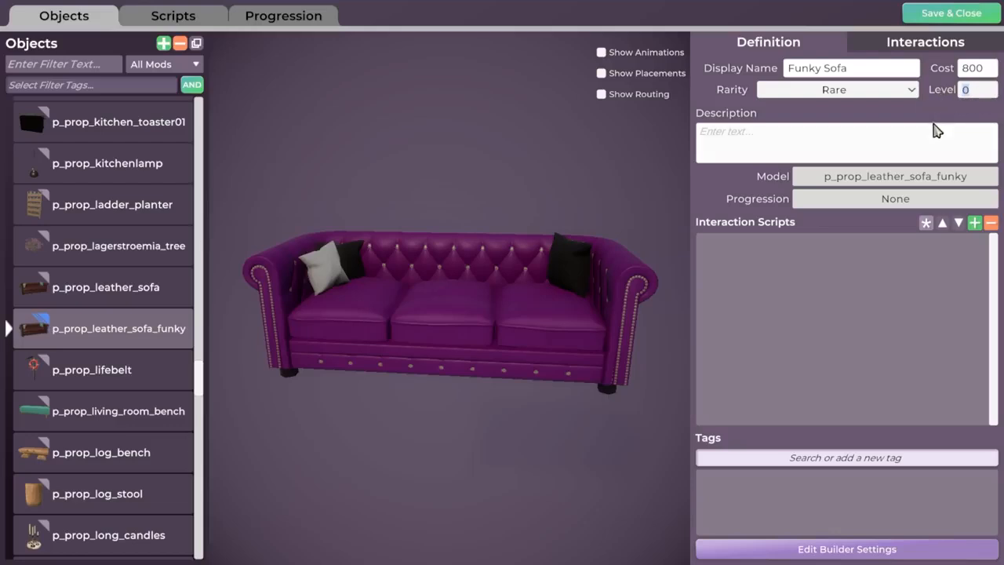
type("3")
left_click(792, 144)
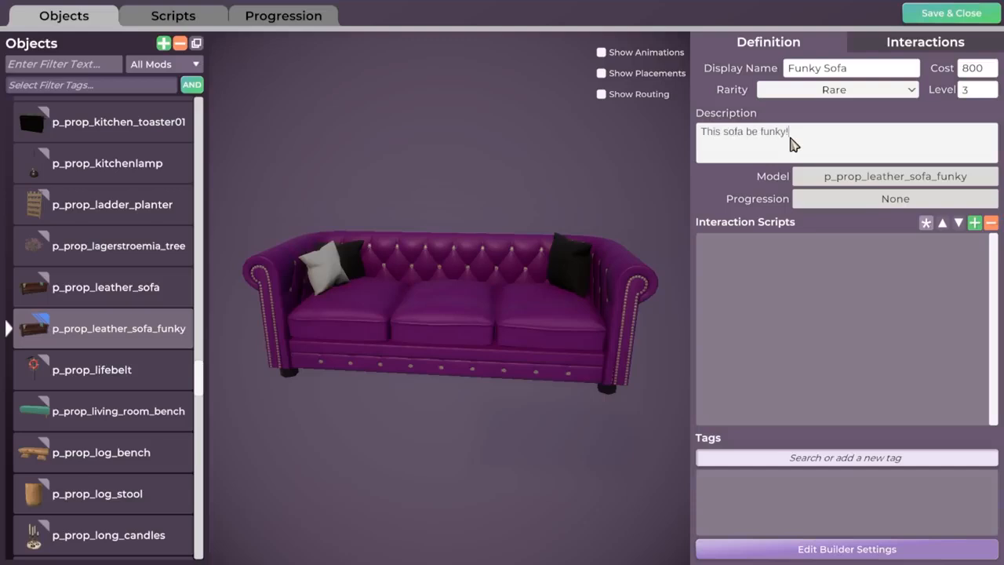
left_click(814, 245)
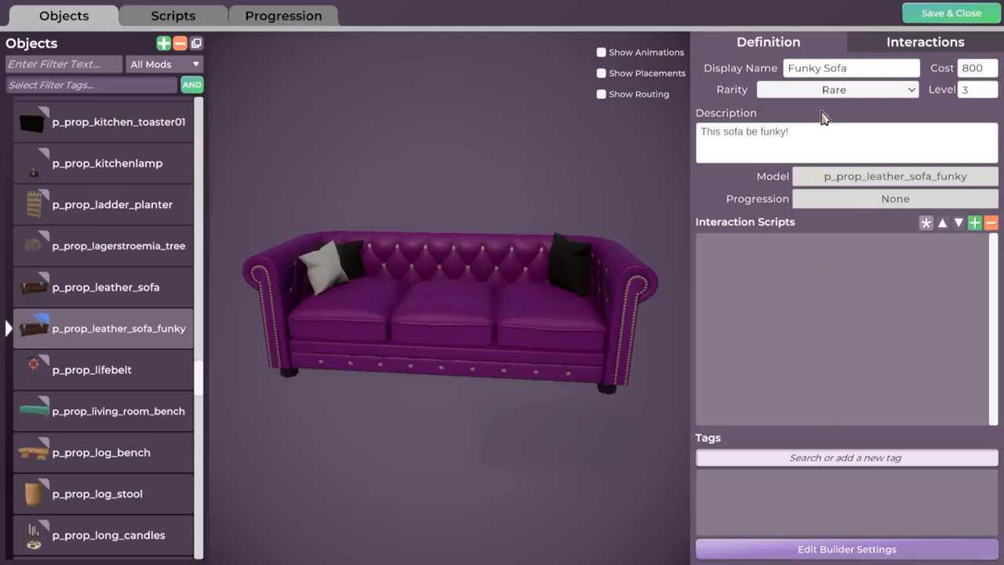
middle_click_drag(506, 370, 525, 350)
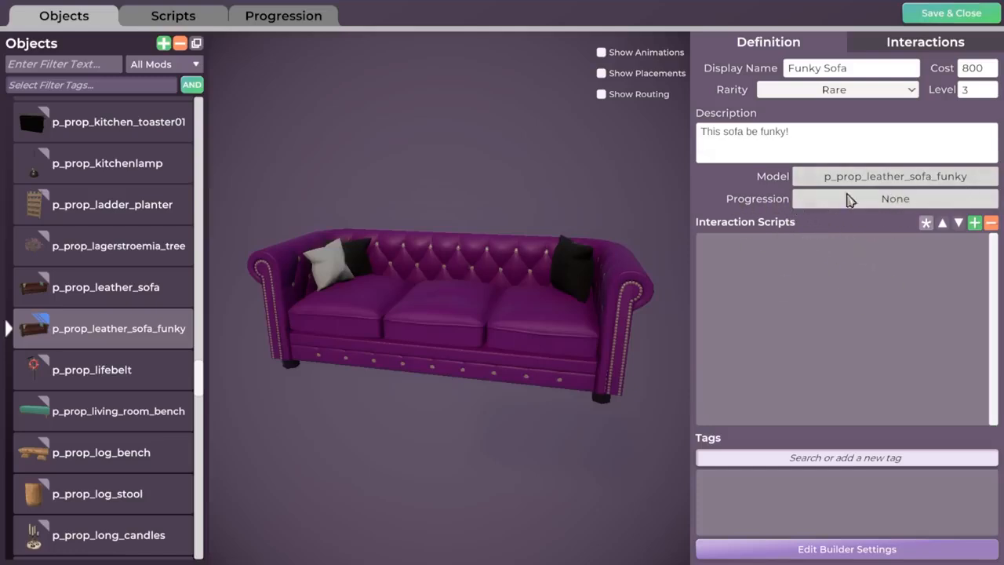
left_click(888, 201)
Filter progressions for 'sofa', confirm Sofas as the progression, and rotate the purple sofa preview
scroll(596, 253, "down", 9)
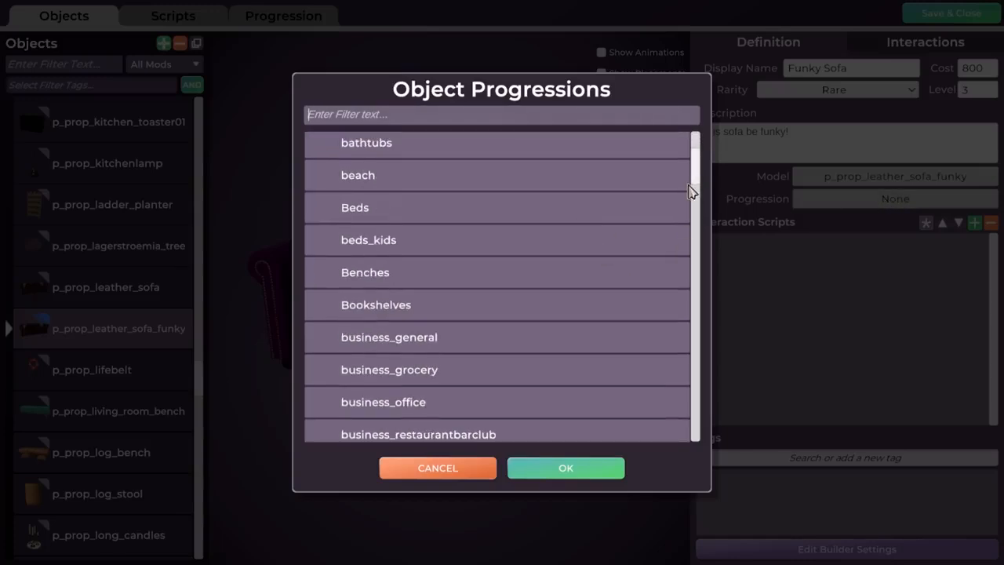
scroll(700, 197, "down", 5)
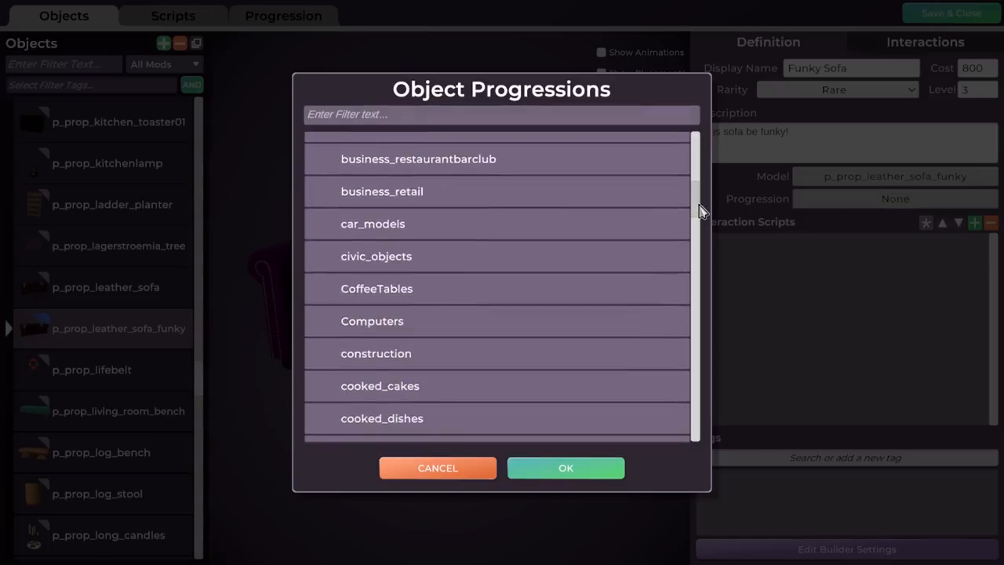
left_click_drag(698, 200, 693, 276)
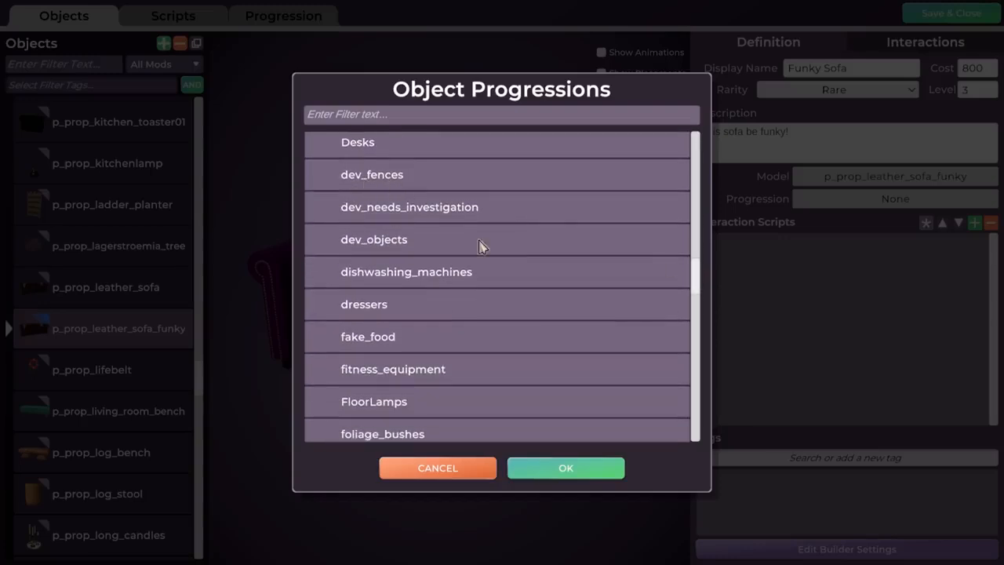
scroll(446, 193, "down", 3)
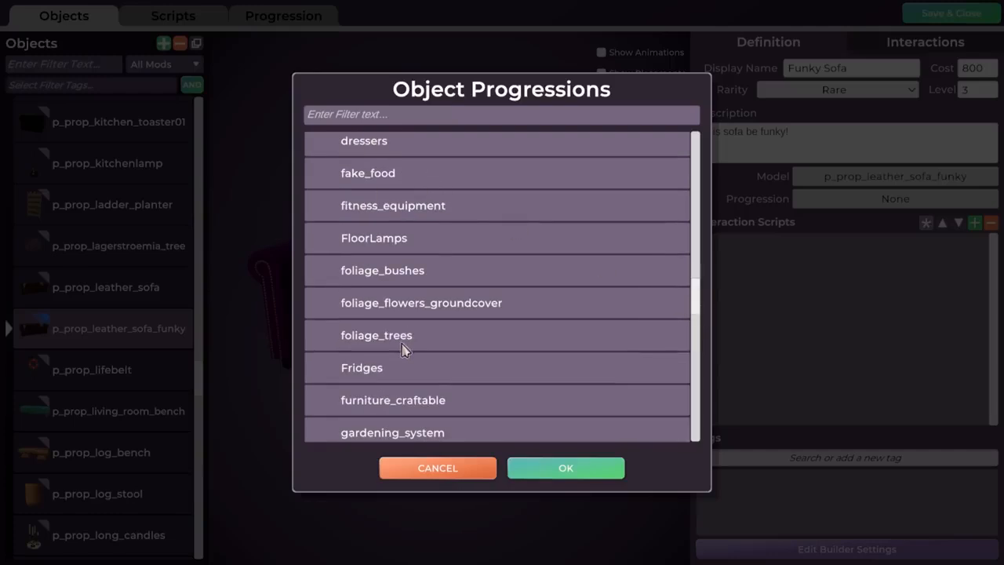
left_click(363, 371)
left_click(347, 118)
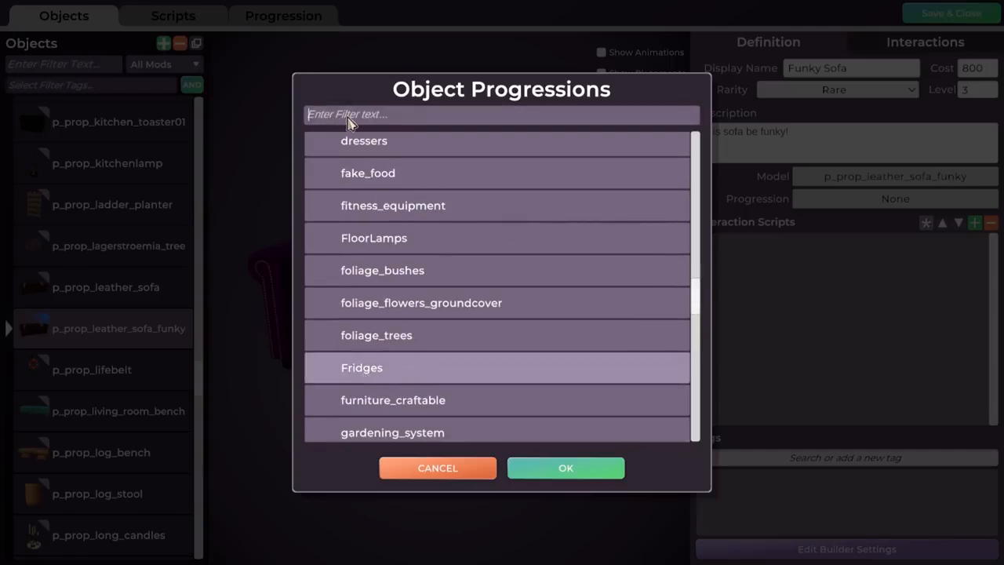
type("sofa")
left_click(369, 150)
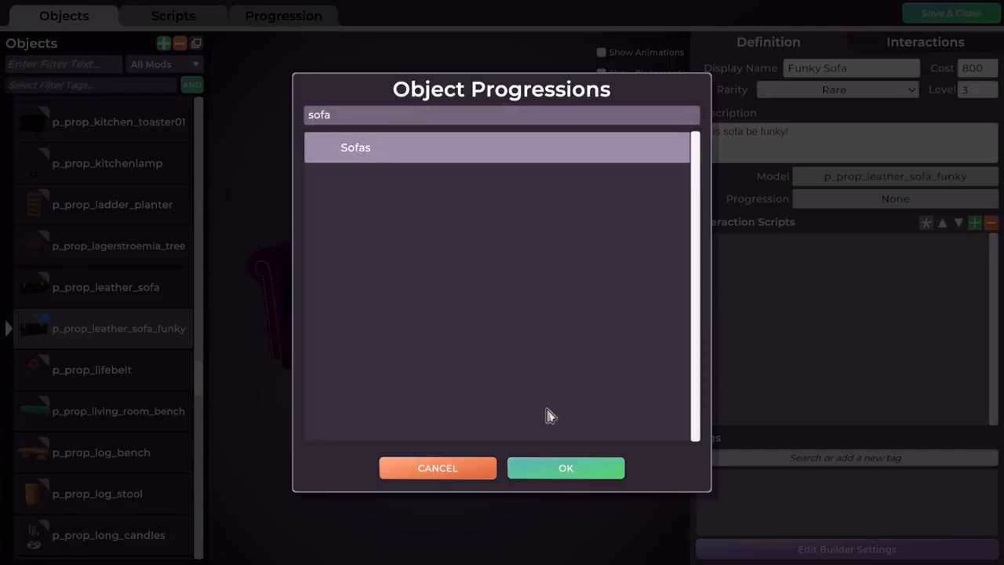
left_click(555, 470)
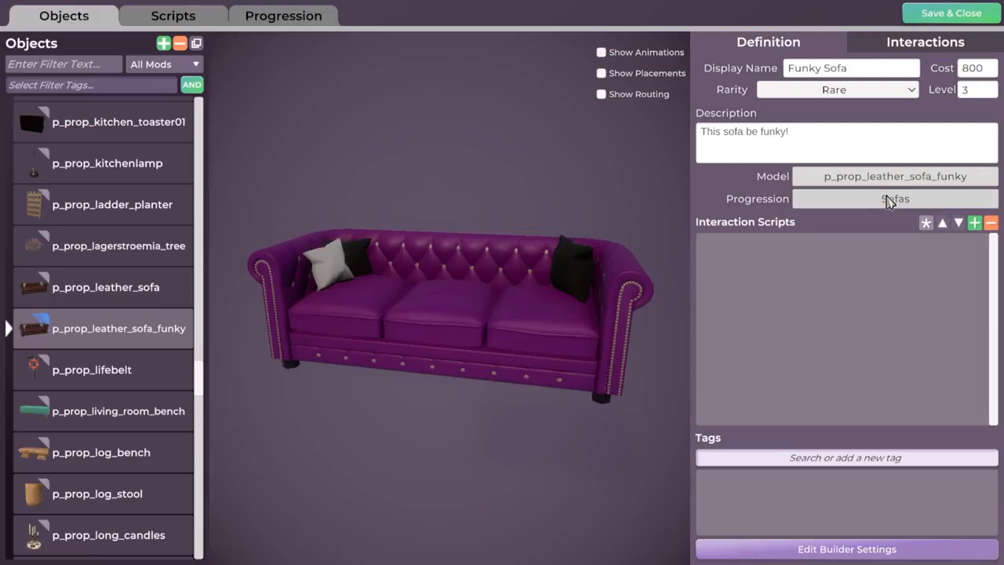
middle_click_drag(468, 334, 450, 245)
middle_click_drag(460, 317, 496, 293)
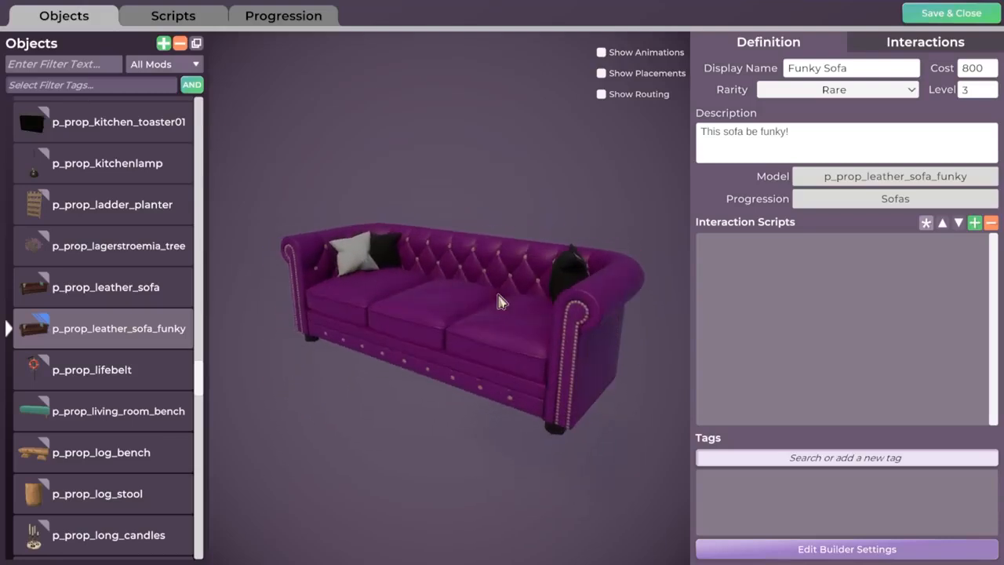
Open the Progression overview, filter for 'sofa' and load the Sofas progression
left_click(279, 24)
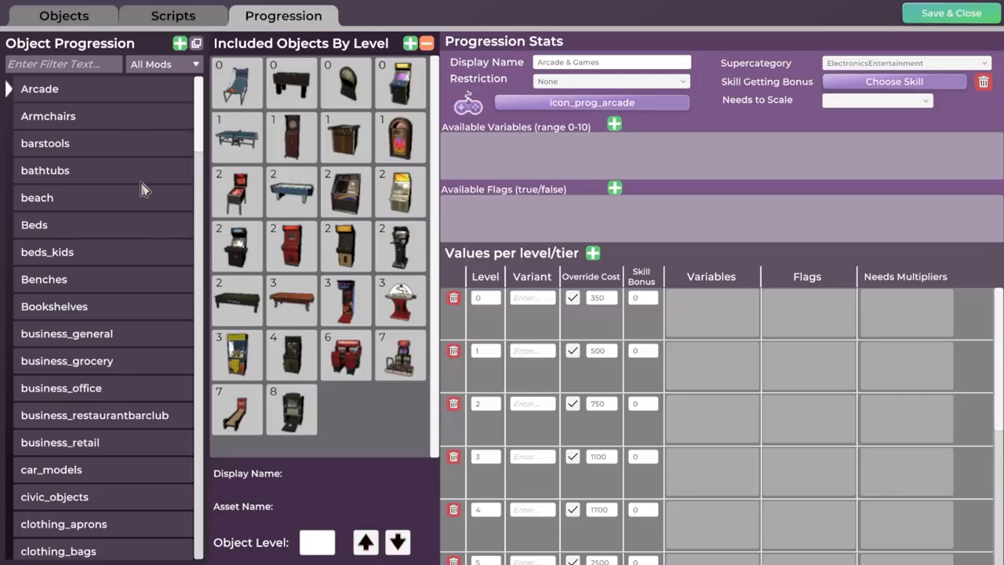
left_click(171, 17)
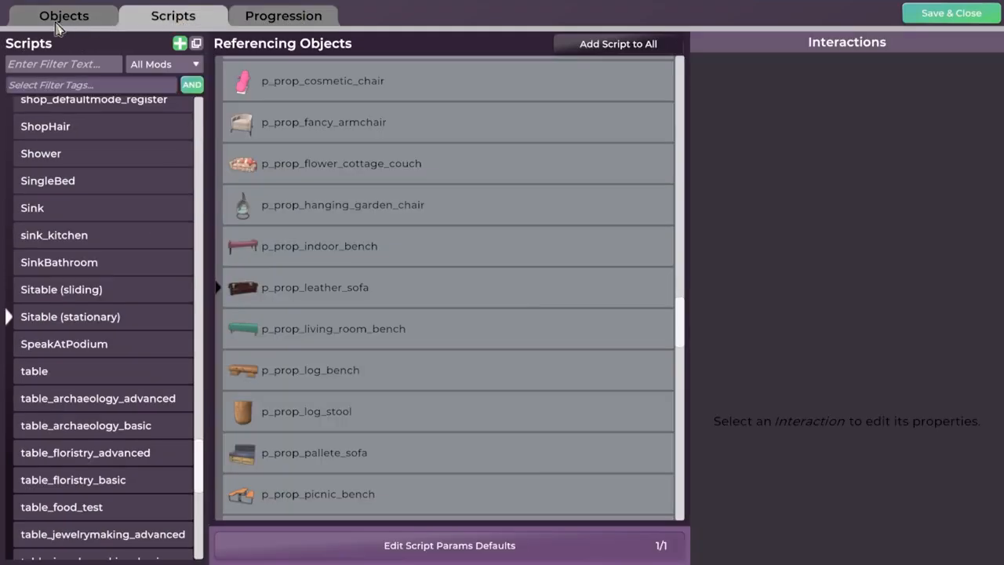
left_click(60, 22)
left_click(296, 22)
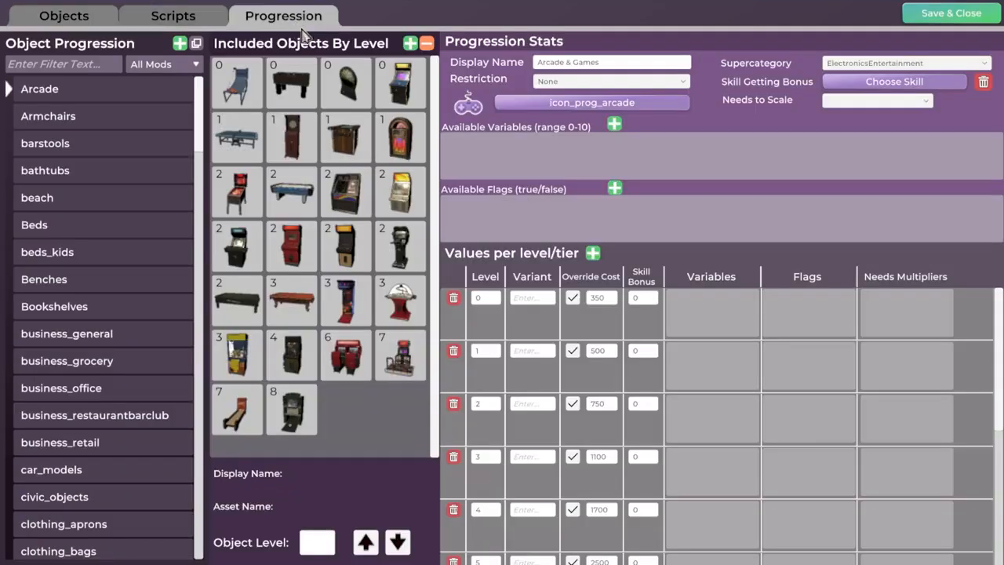
scroll(78, 318, "down", 15)
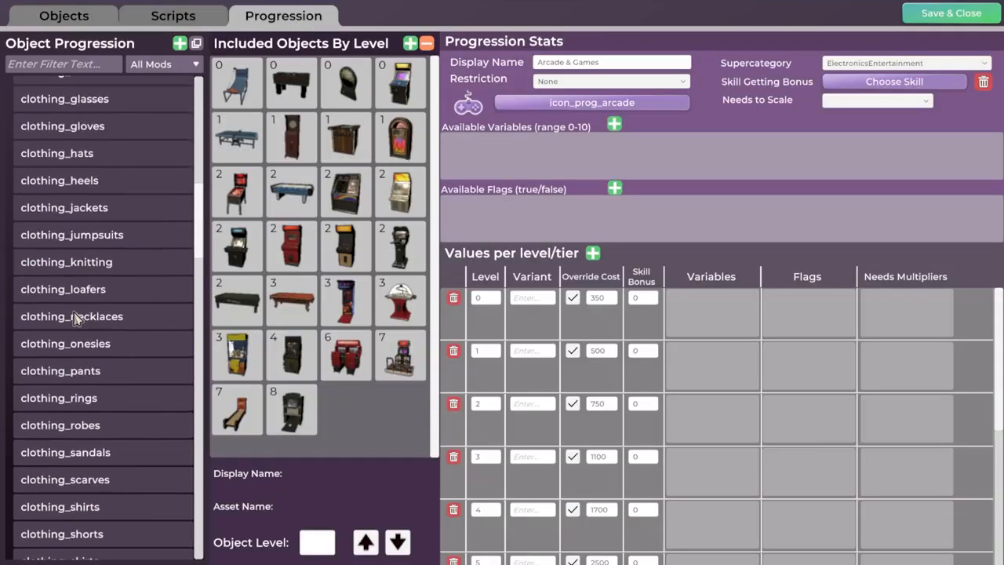
scroll(85, 328, "down", 2)
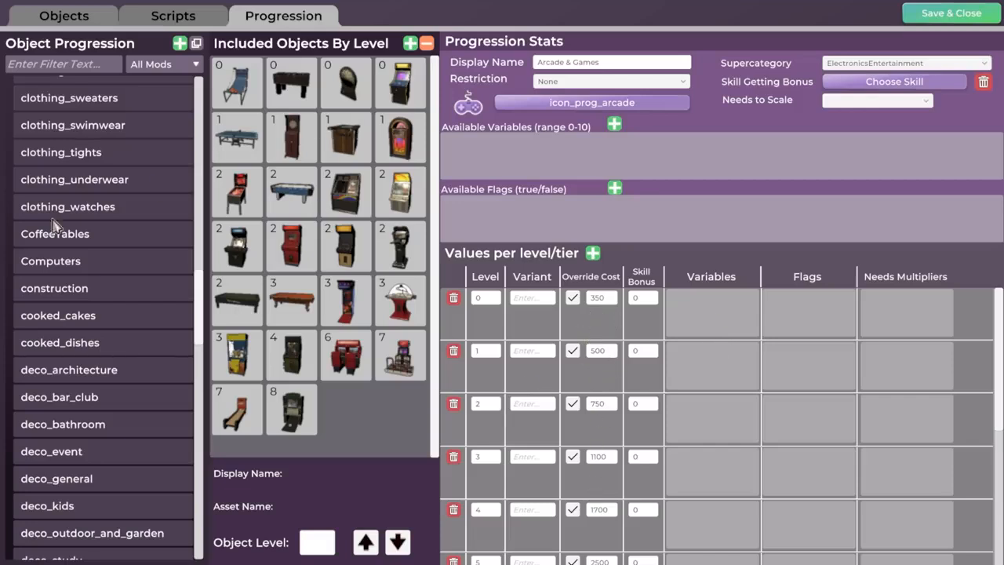
scroll(80, 307, "down", 2)
left_click(66, 64)
type("sofa")
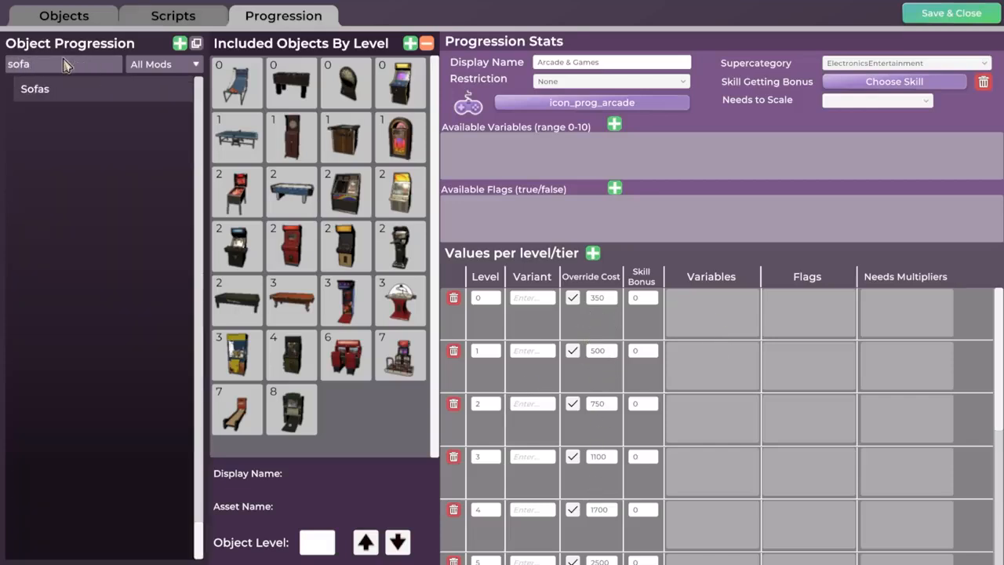
left_click(40, 93)
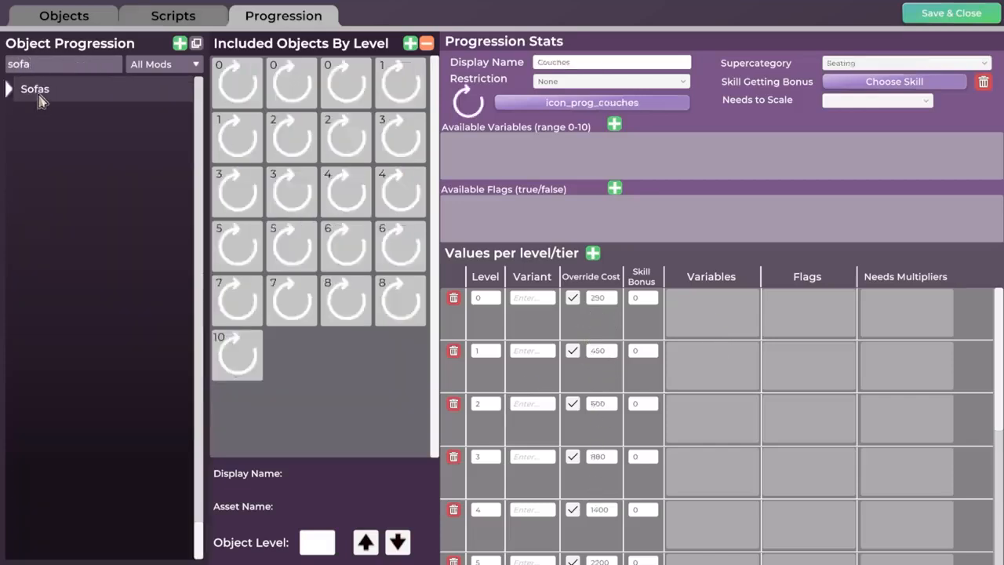
Inspect the level 2 to level 8 couches, then return to the object definitions
left_click(349, 201)
left_click(406, 252)
left_click(339, 310)
left_click(290, 312)
left_click(307, 126)
left_click(316, 253)
left_click(349, 194)
left_click(396, 252)
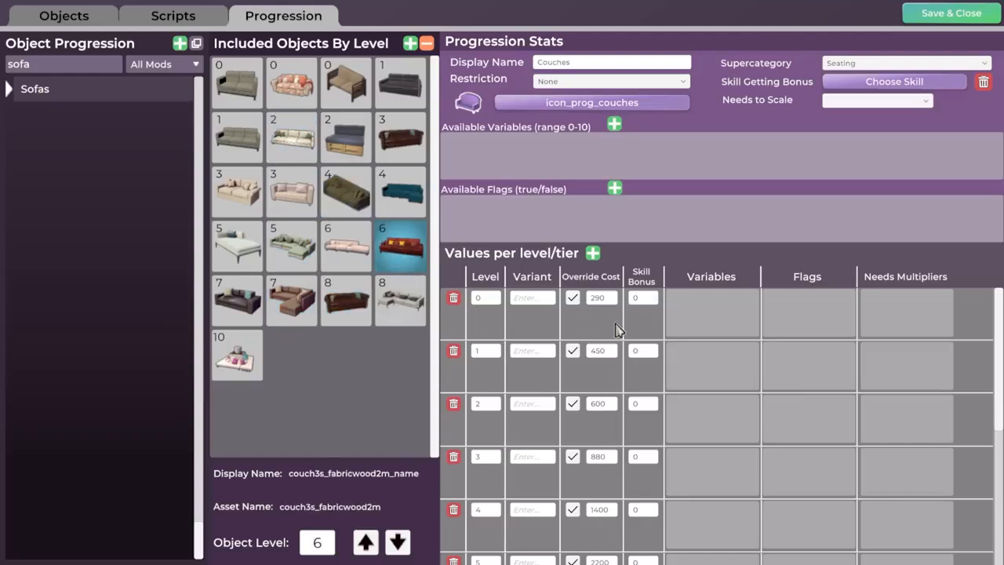
scroll(616, 330, "down", 1)
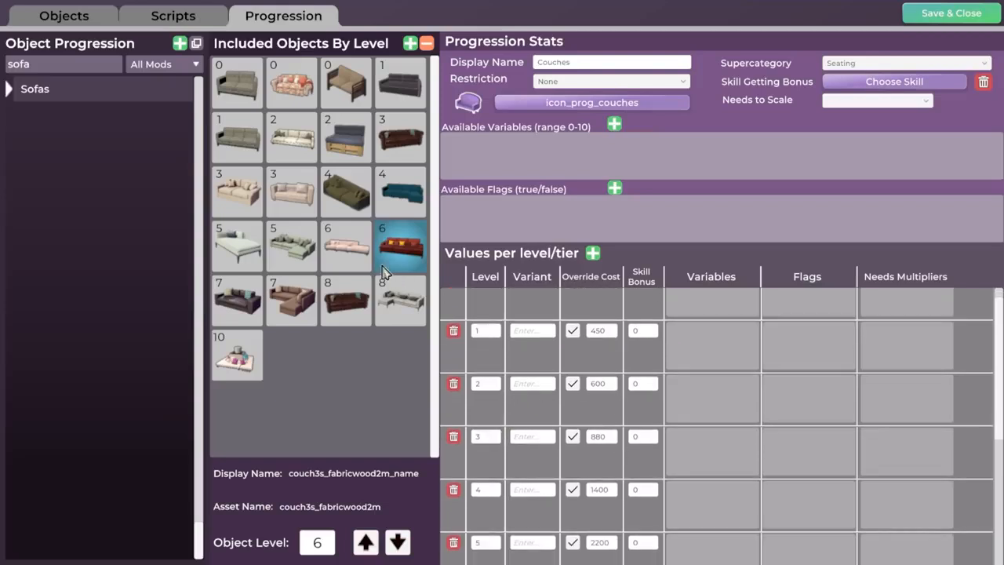
left_click(346, 250)
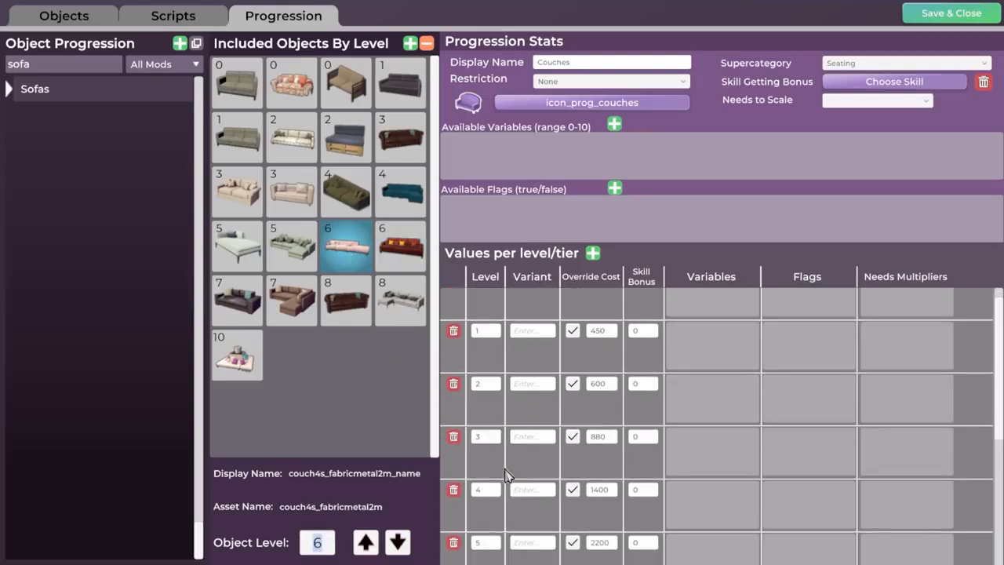
left_click(68, 22)
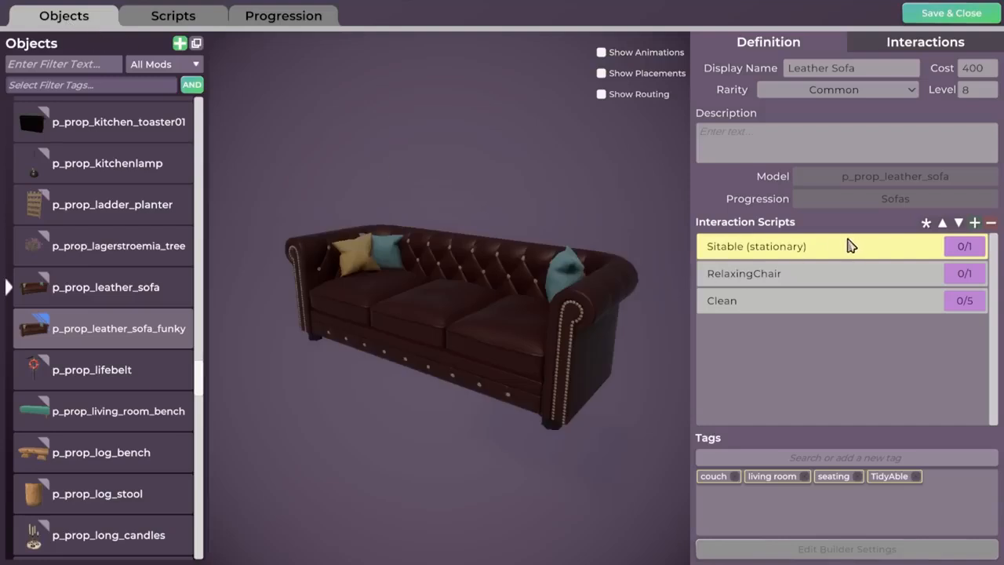
Compare the purple Funky Sofa and the built-in Leather Sofa previews from several angles
left_click(123, 330)
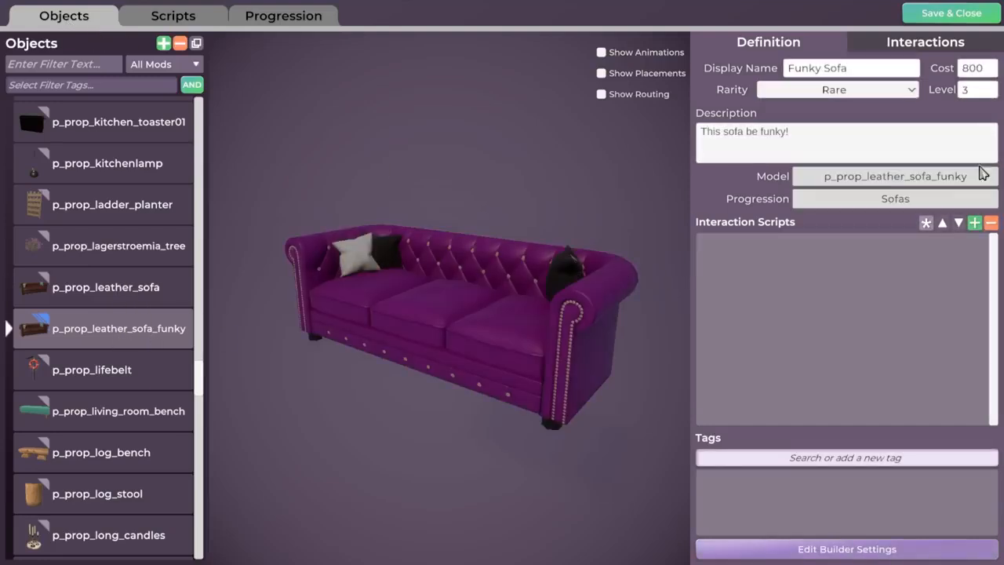
left_click_drag(517, 309, 627, 275)
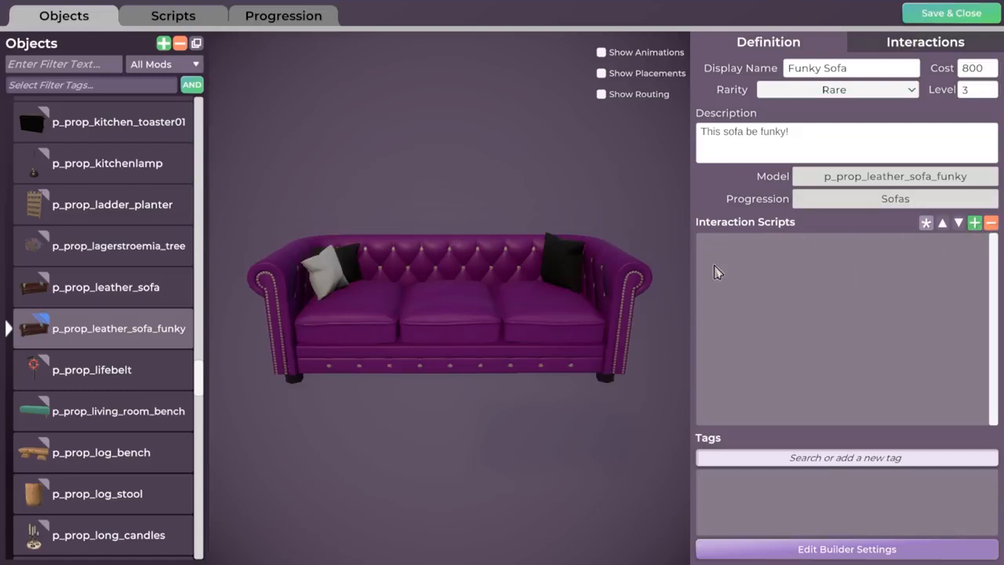
left_click(118, 295)
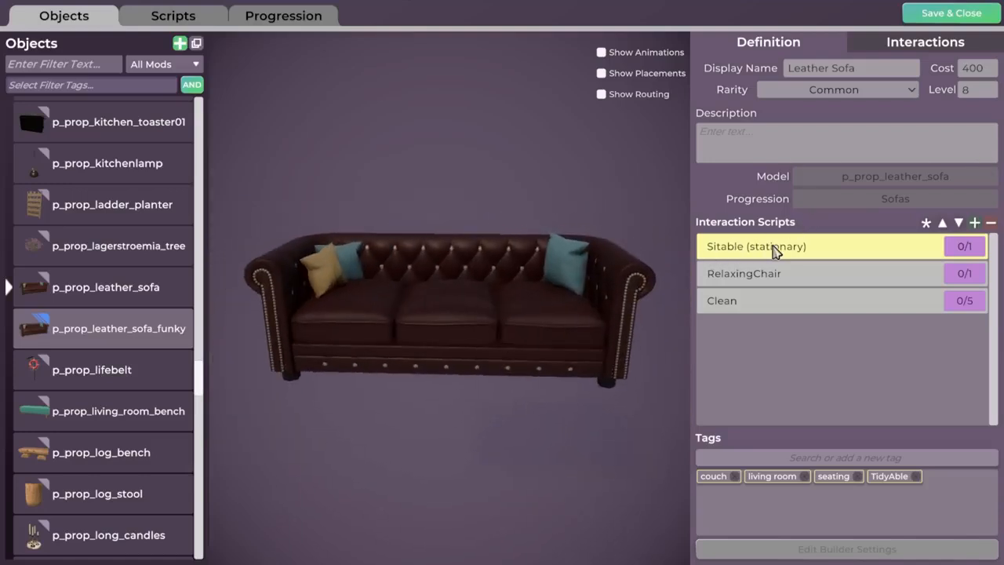
left_click_drag(498, 329, 666, 295)
left_click_drag(422, 341, 591, 327)
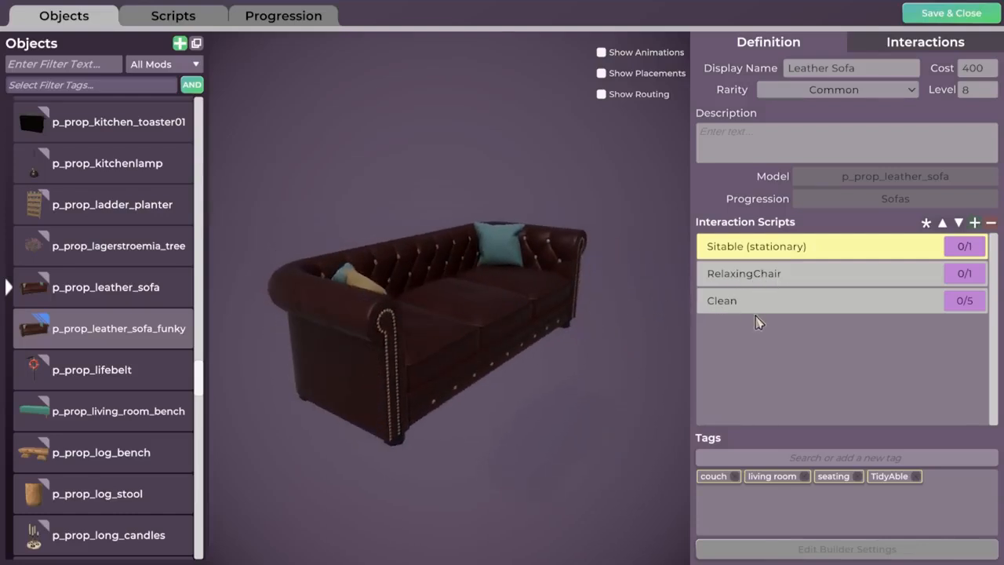
left_click_drag(526, 311, 631, 301)
scroll(599, 303, "down", 2)
left_click_drag(561, 326, 357, 345)
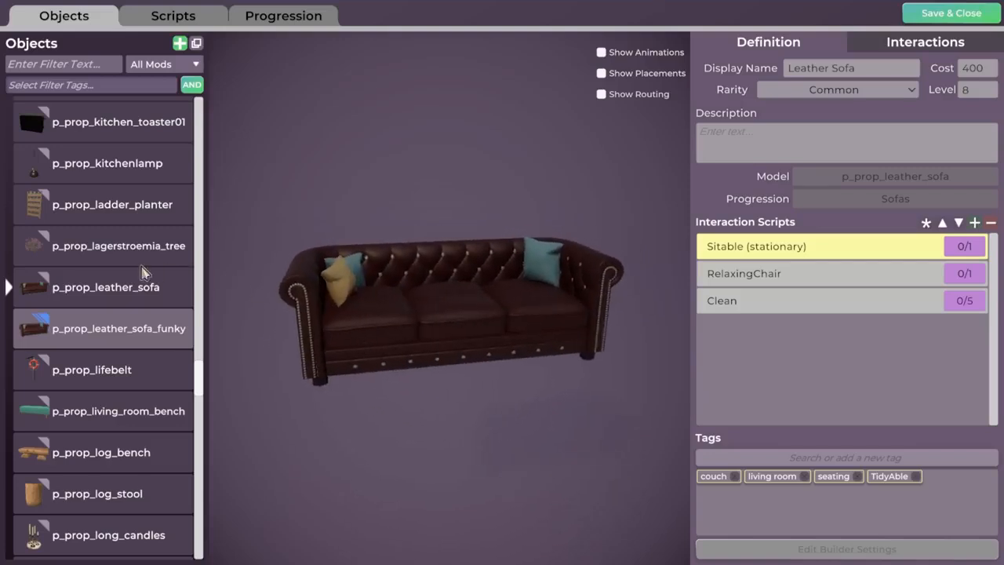
Check which mod provides the Leather Sofa, then reselect the Funky Sofa definition
right_click(97, 303)
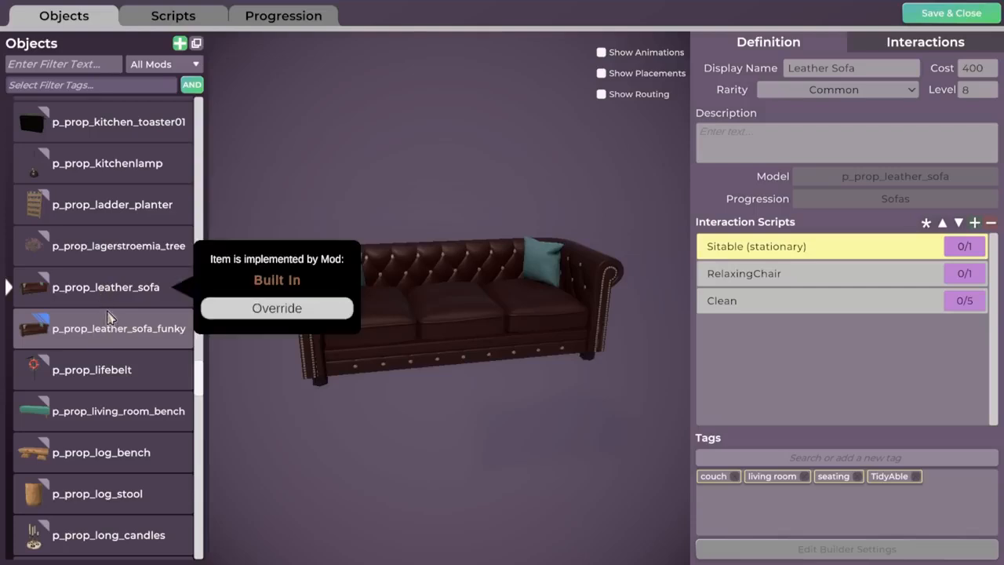
left_click(373, 406)
left_click(81, 341)
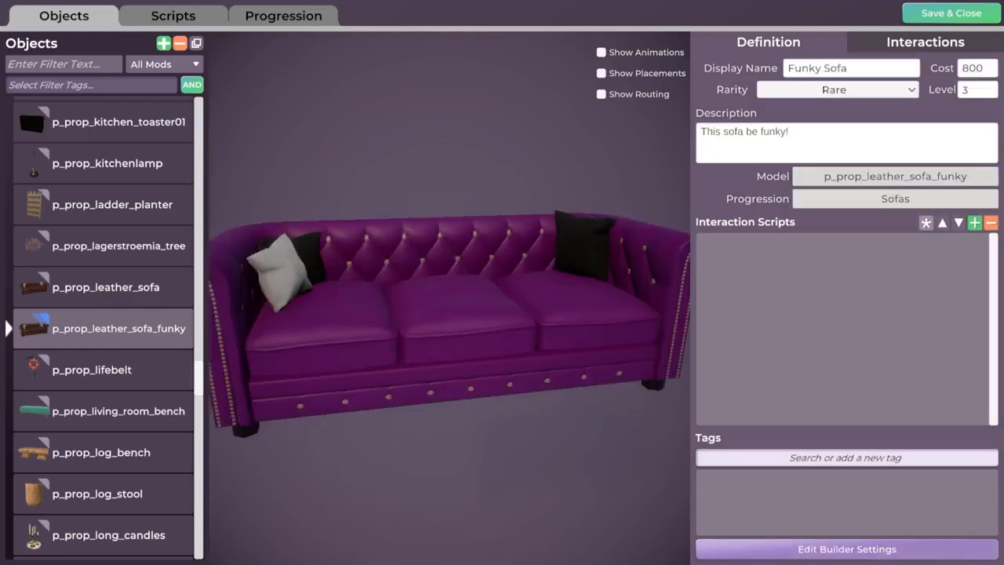
Add the Sitable (stationary) and Clean interaction scripts to the Funky Sofa
left_click(974, 223)
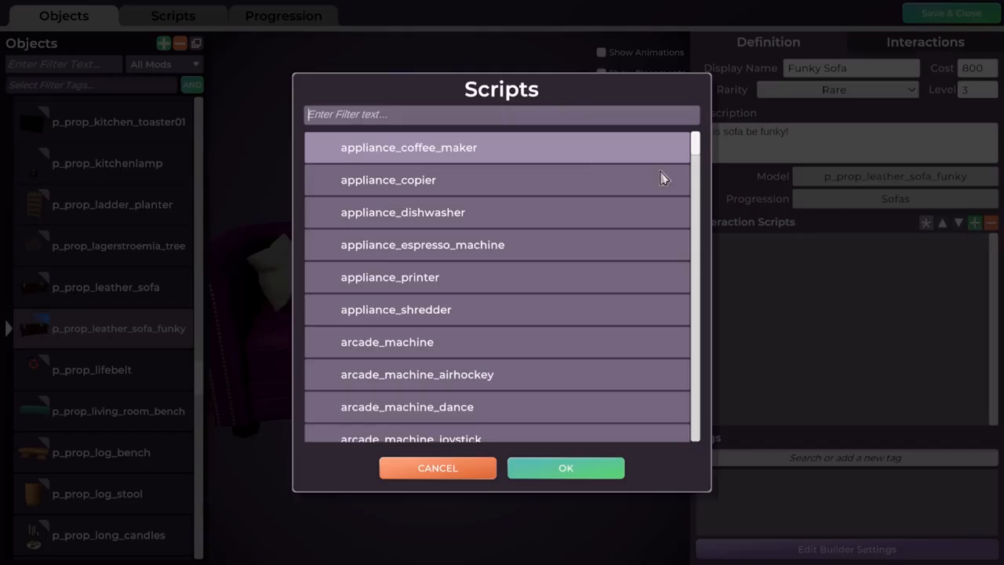
type("sitab")
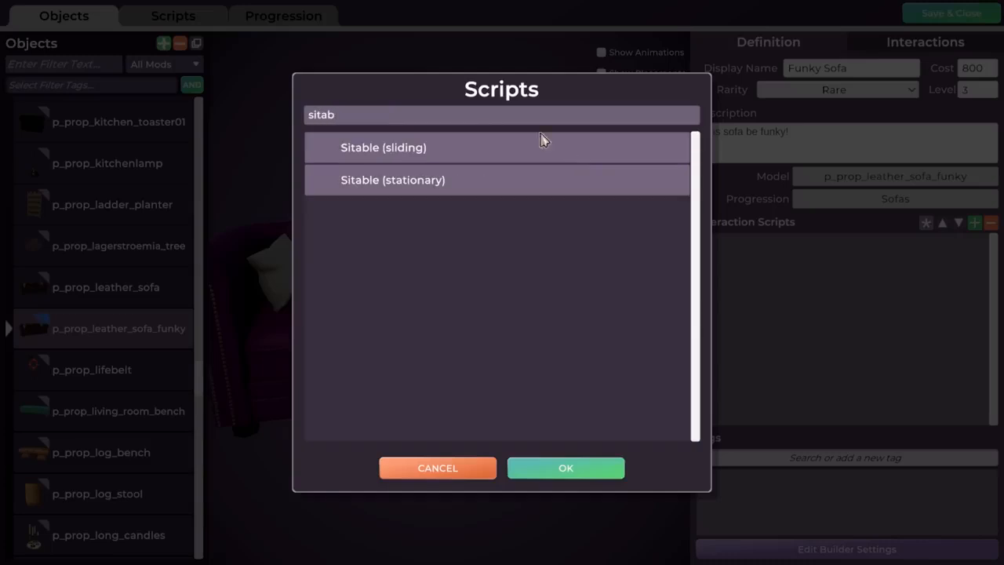
left_click(402, 191)
left_click(553, 468)
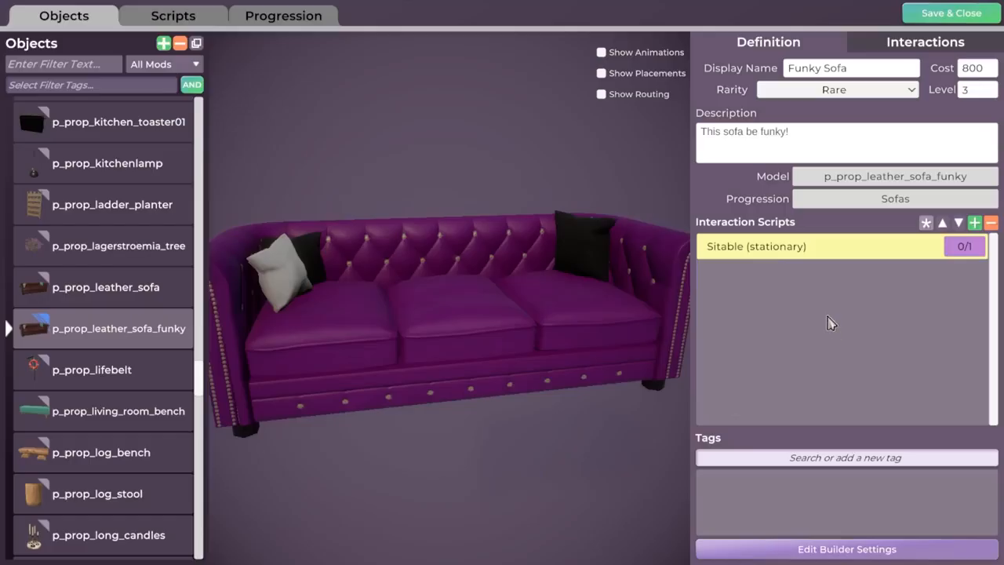
left_click(975, 225)
type("clea")
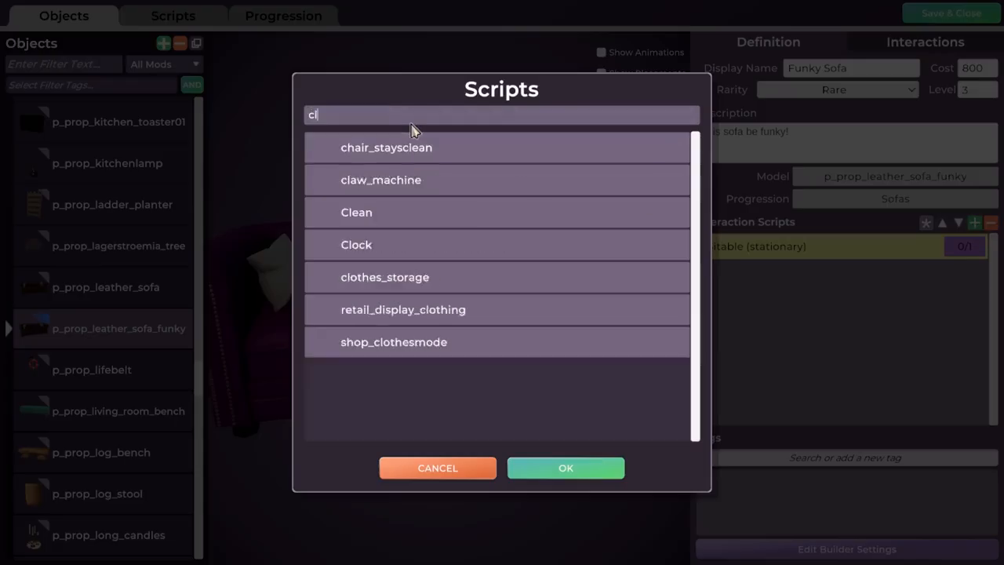
left_click(399, 180)
left_click(562, 469)
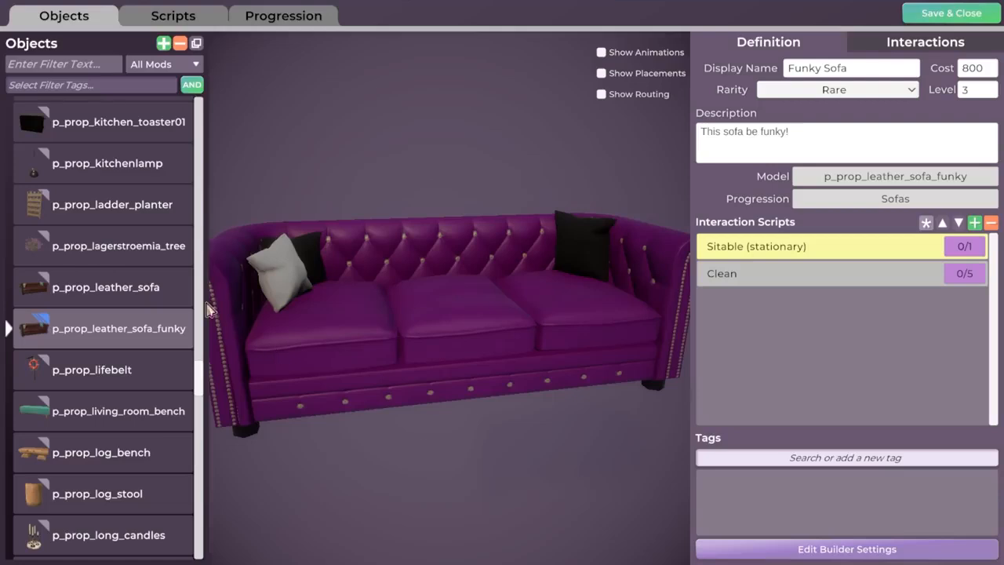
Recheck the Leather Sofa's scripts, then add RelaxingChair to the Funky Sofa
left_click(105, 292)
left_click(105, 328)
left_click(975, 224)
type("relax")
left_click(490, 185)
left_click(589, 468)
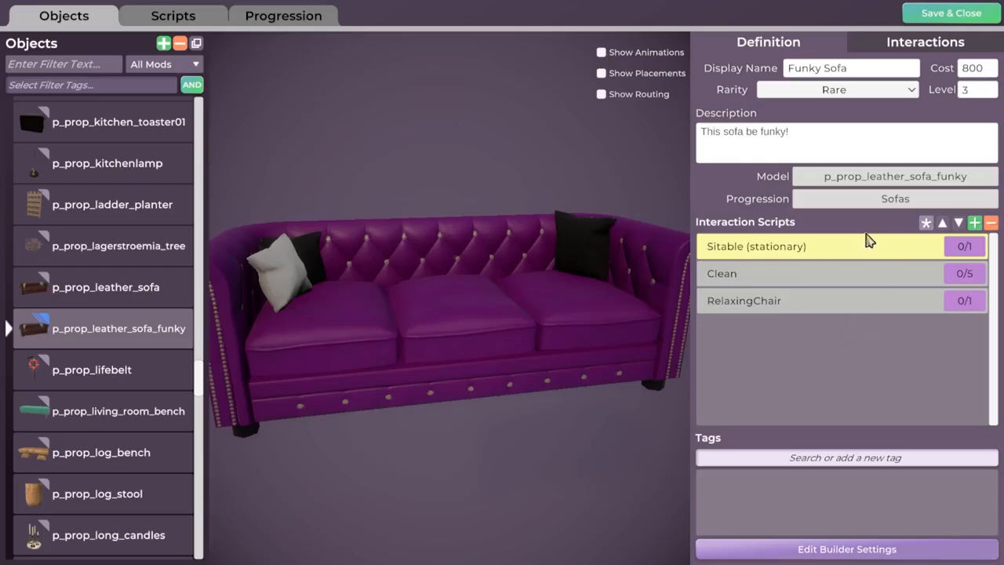
Orbit the purple sofa, select its RelaxingChair entry, and view the Leather Sofa for comparison
scroll(526, 329, "down", 3)
mouse_move(576, 335)
middle_mouse_down()
mouse_move(526, 330)
mouse_move(654, 329)
mouse_move(584, 330)
middle_mouse_up()
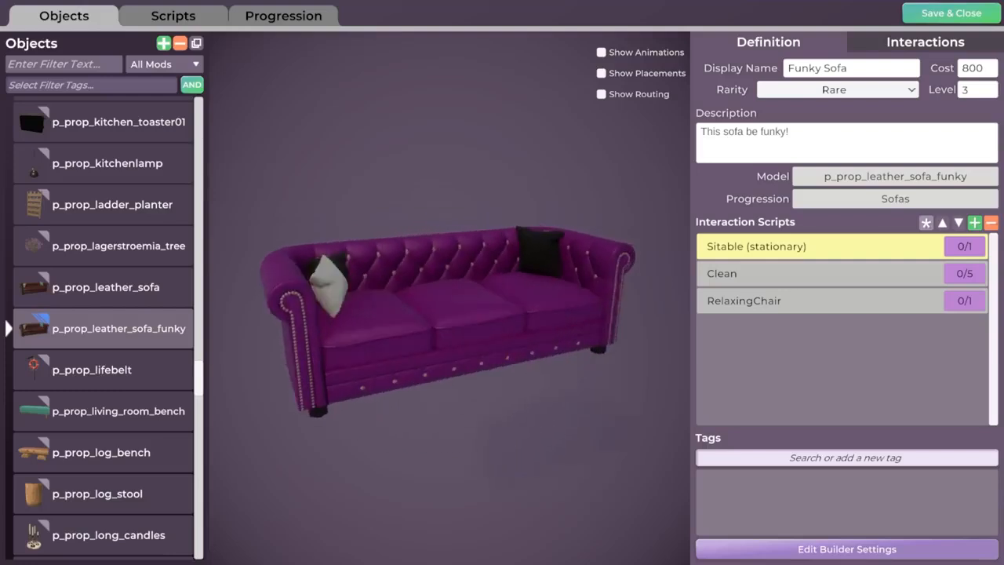
middle_click_drag(493, 337, 442, 341)
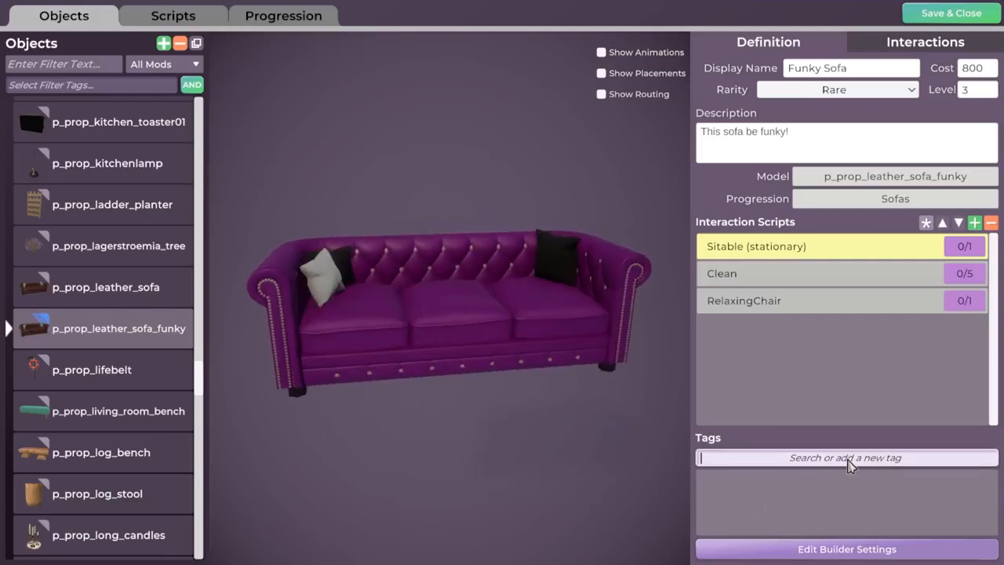
scroll(853, 494, "down", 5)
scroll(886, 530, "down", 2)
left_click(811, 413)
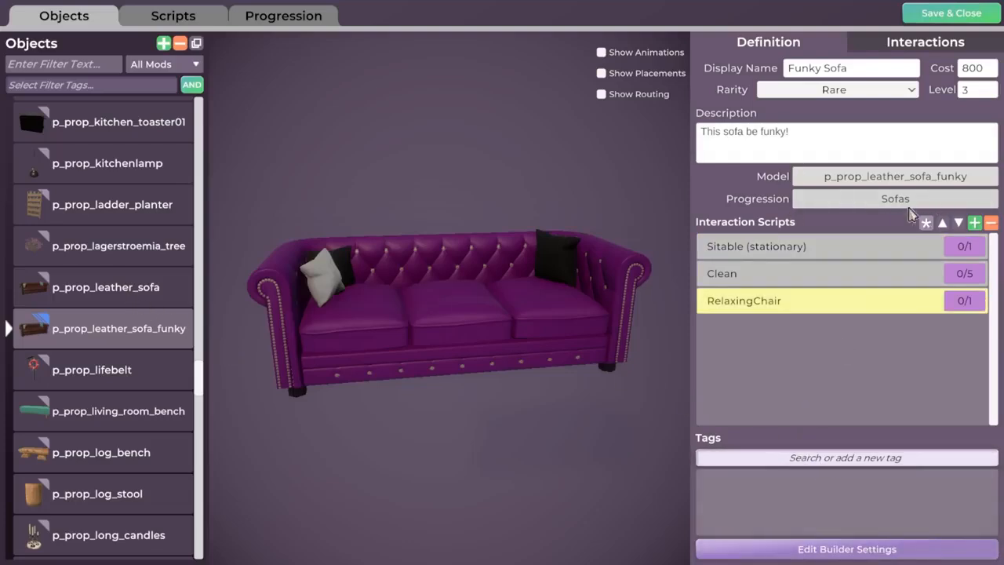
left_click(79, 294)
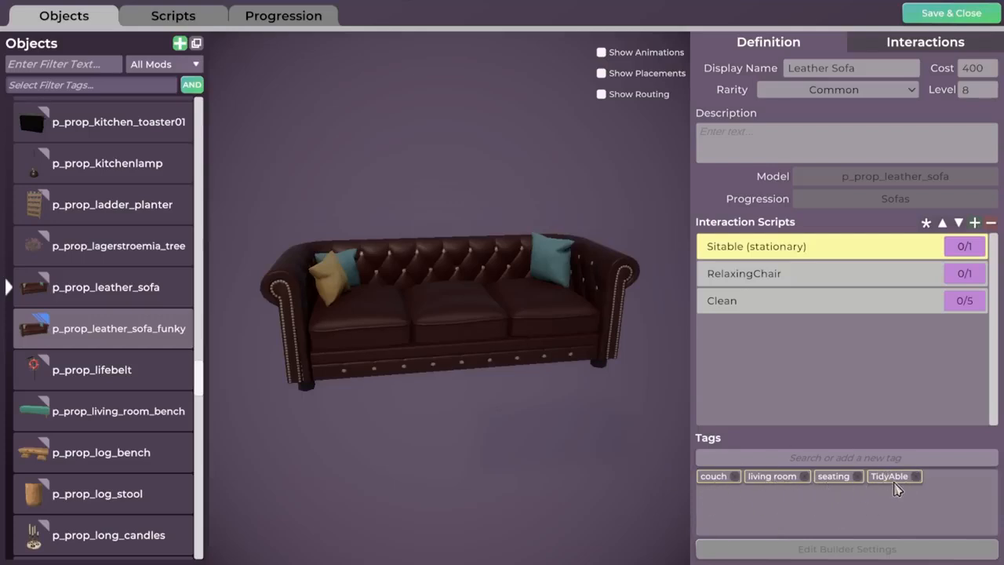
Tag the Funky Sofa with couch and living room
left_click(33, 331)
left_click(831, 461)
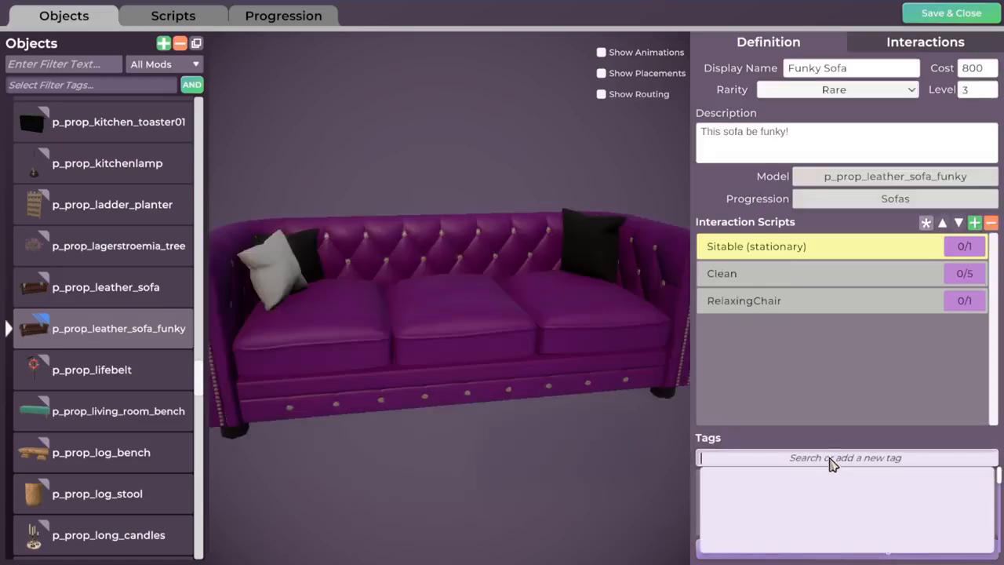
type("couch")
left_click(835, 480)
type("livi")
key("Return")
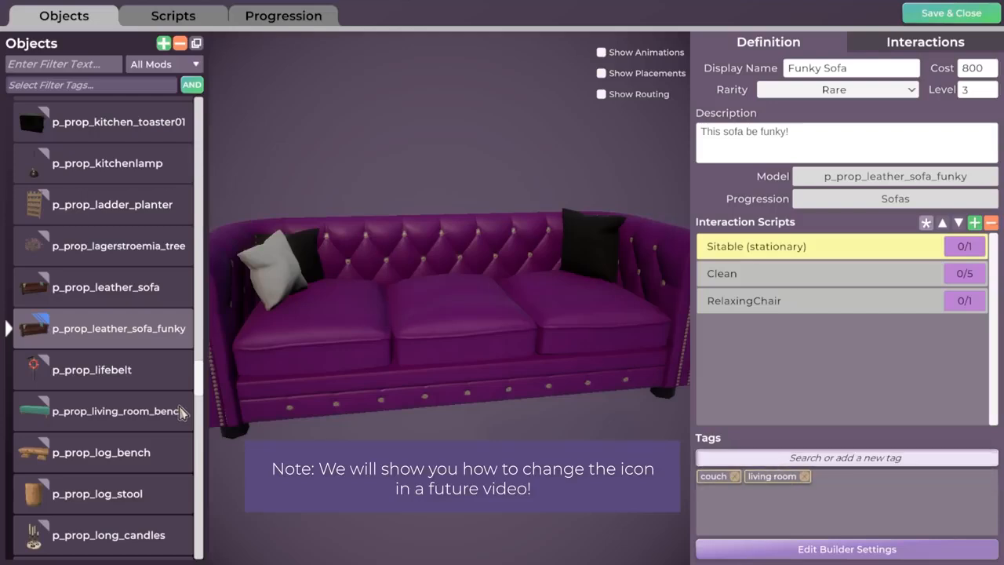
Check the Leather Sofa's tags, then add seating and TidyAble to the Funky Sofa
left_click(126, 298)
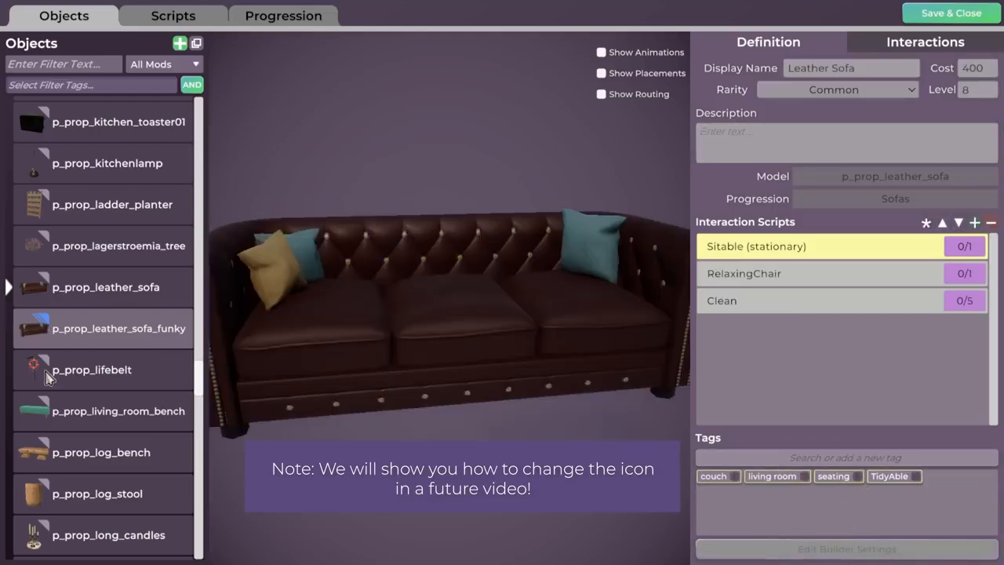
left_click(101, 329)
left_click(805, 461)
type("seat")
key("Return")
left_click(808, 462)
type("tidy")
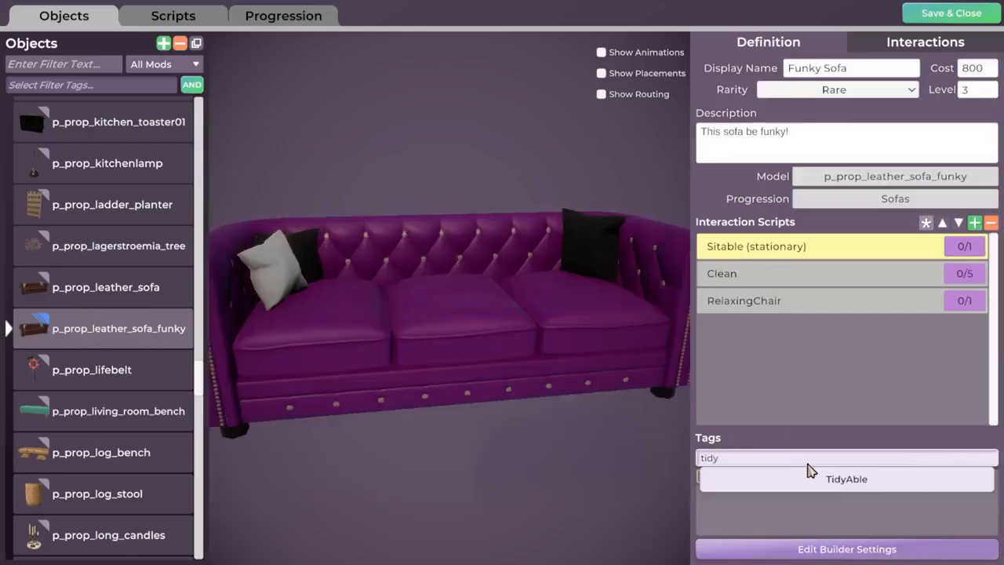
left_click(835, 479)
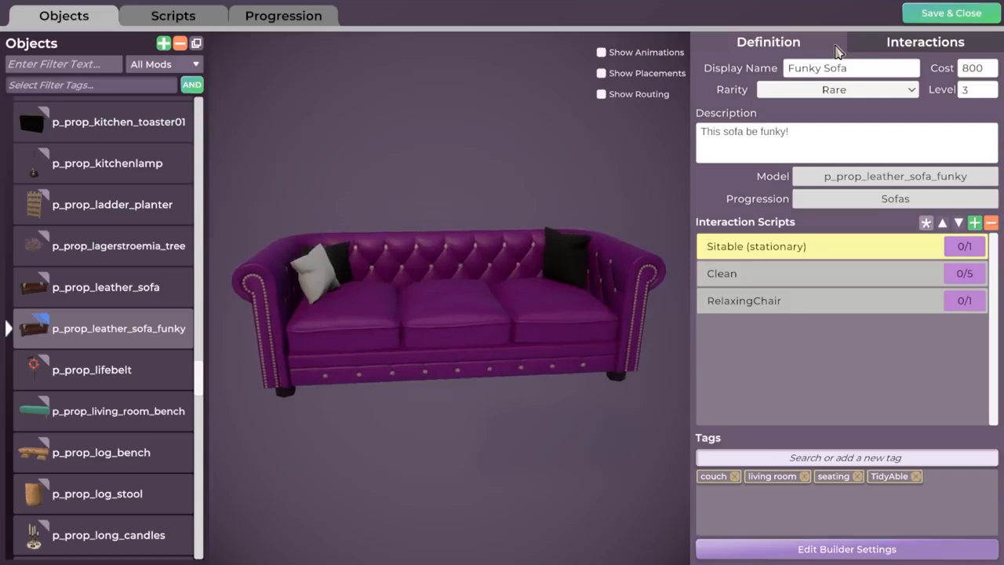
Save & Close the mod, then launch a new game in Seaside Haven and play
left_click(966, 16)
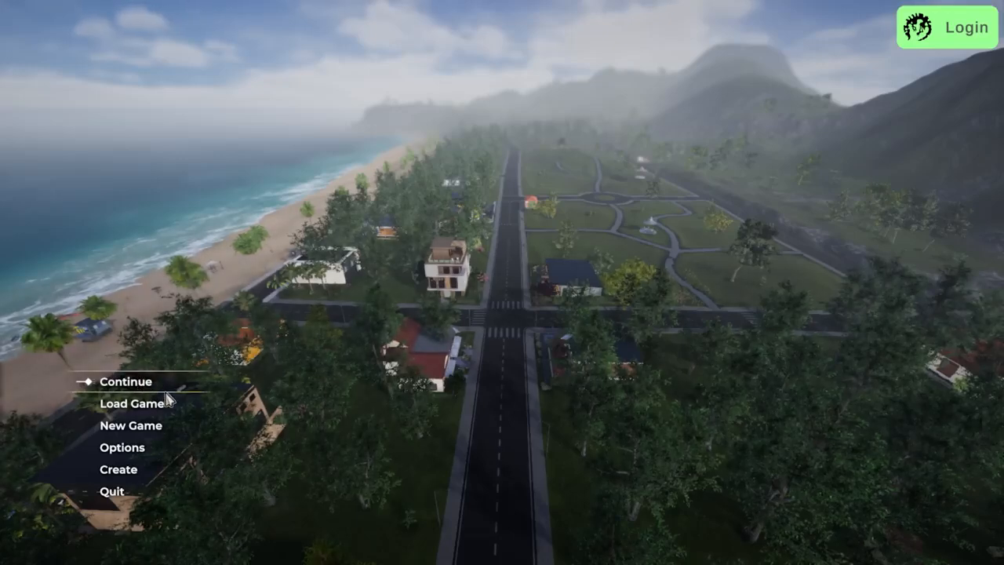
left_click(133, 427)
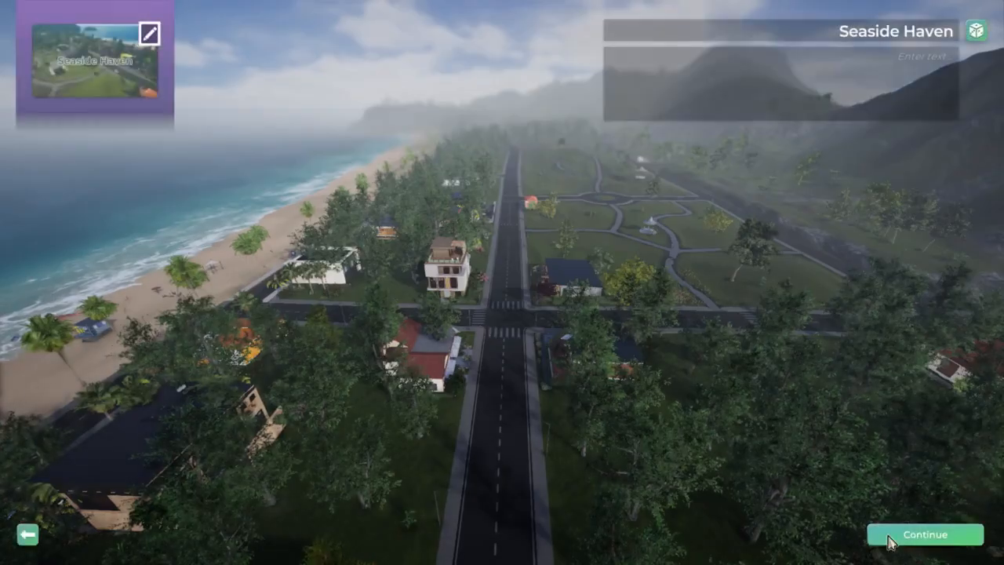
left_click(915, 534)
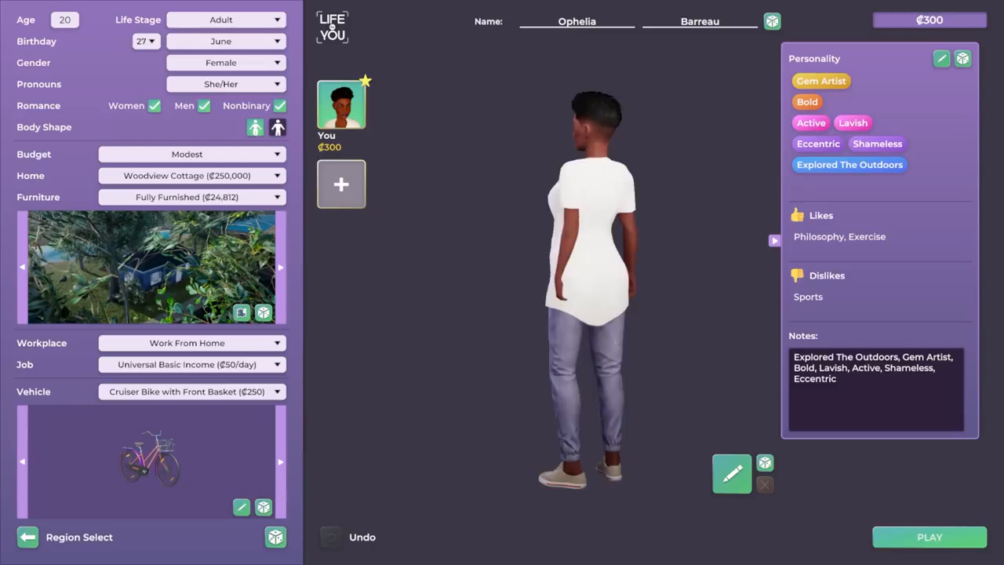
left_click(927, 538)
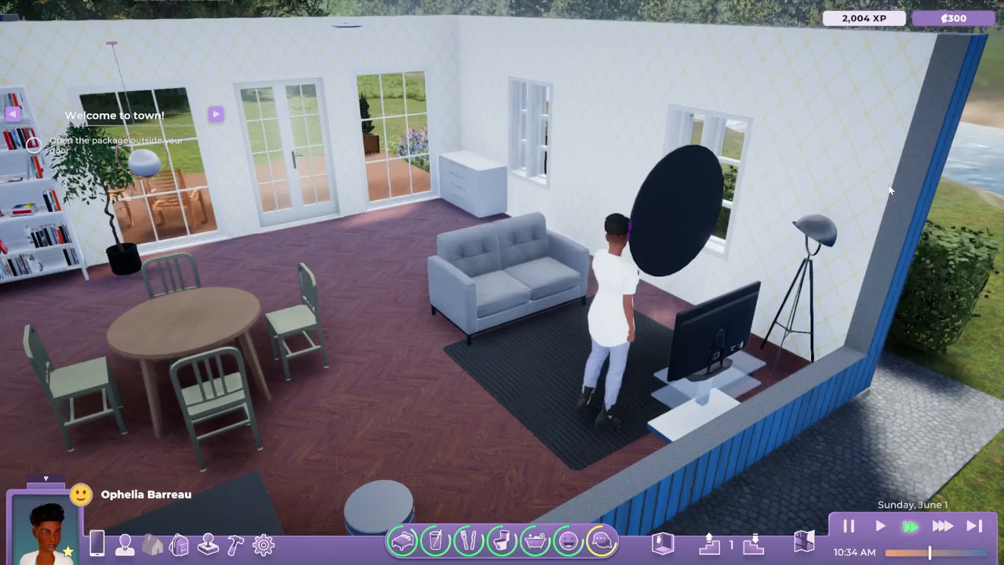
Move the camera around the house and walk the Sim toward the dresser area
scroll(542, 397, "down", 3)
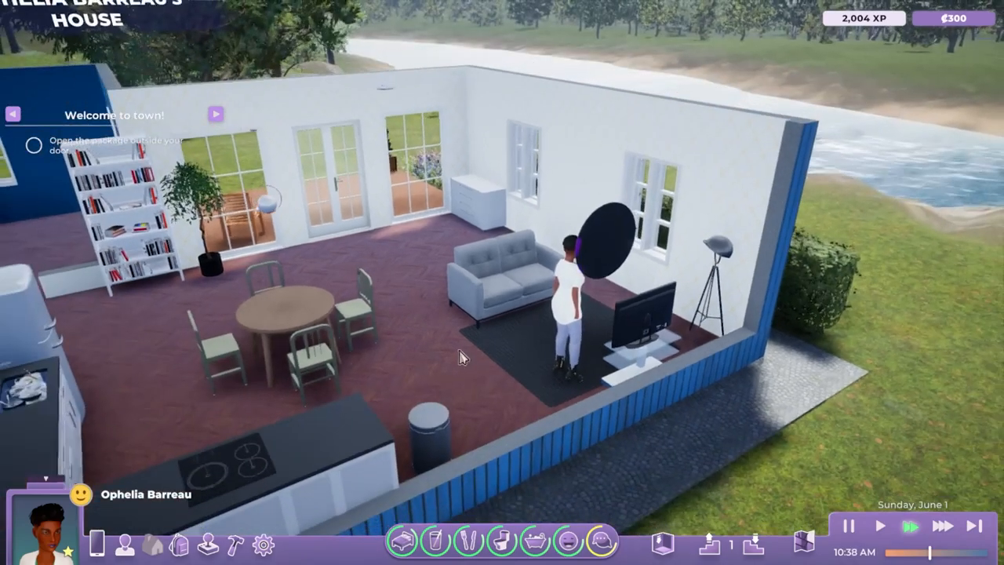
middle_click_drag(462, 356, 476, 385)
key("a")
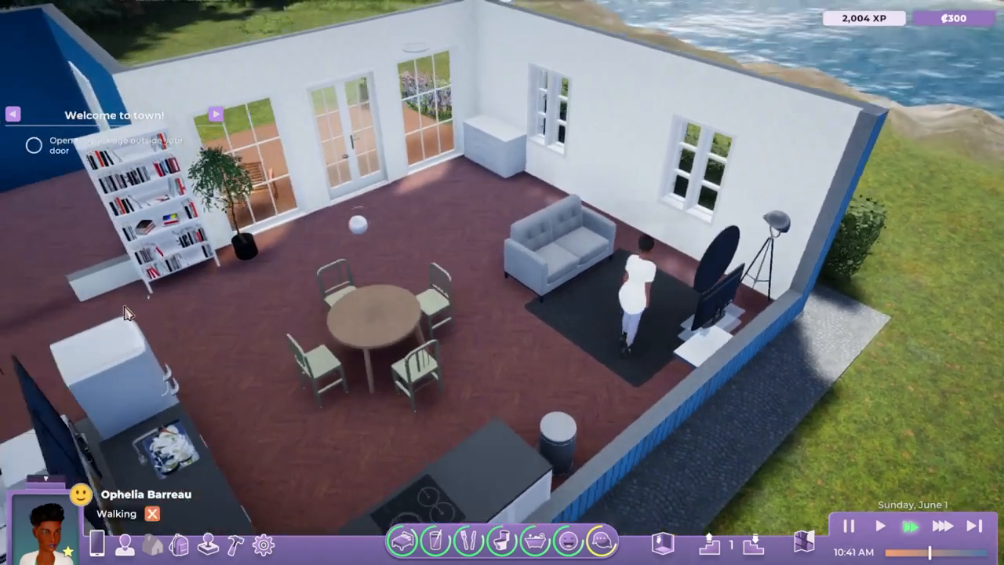
key("a")
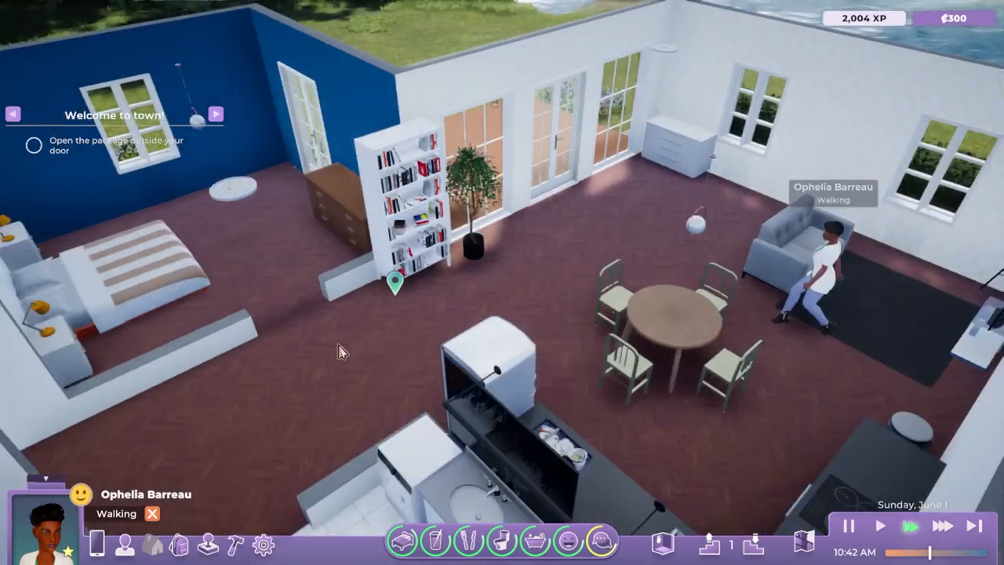
left_click(340, 356)
key("a")
key("w")
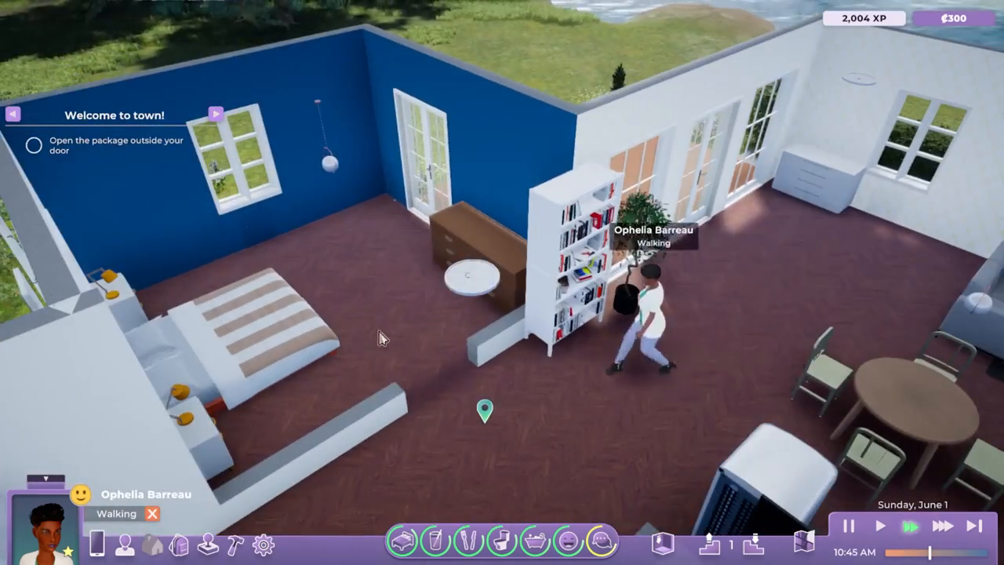
middle_click_drag(382, 338, 480, 337)
Change clothes at the dresser into the pink patterned top, skirt and black boots
left_click(531, 296)
left_click(528, 349)
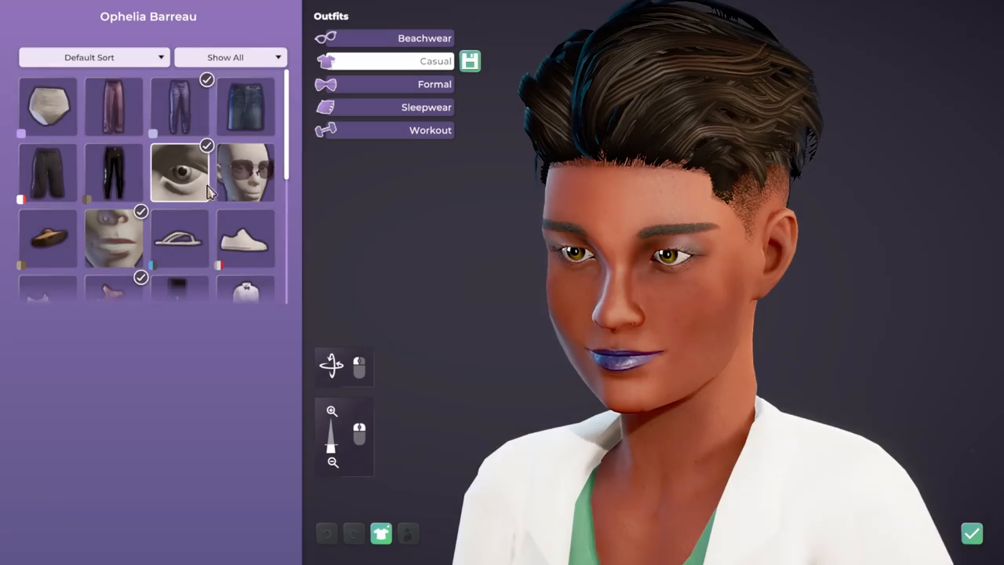
scroll(218, 263, "down", 5)
left_click(47, 188)
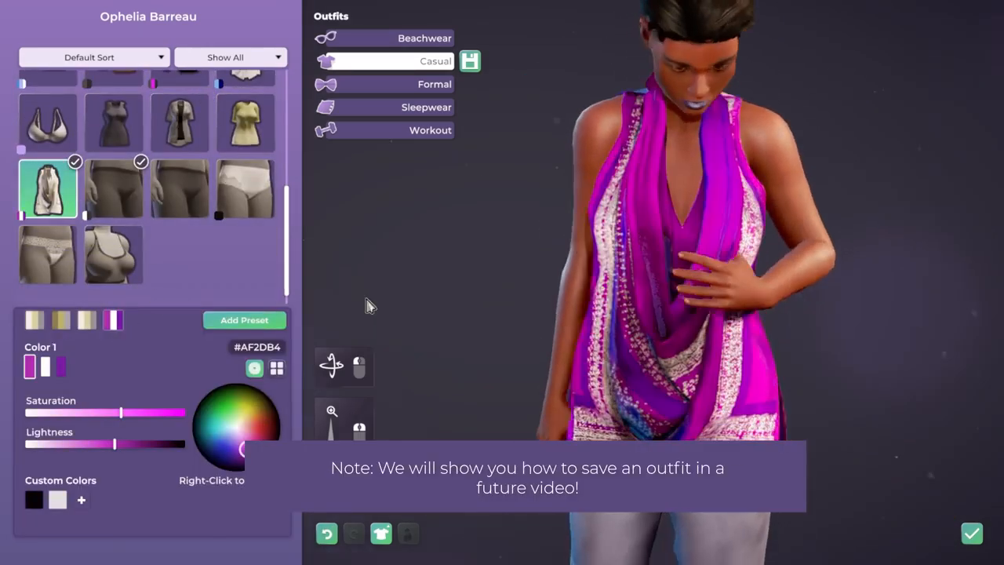
scroll(198, 162, "up", 5)
left_click(246, 106)
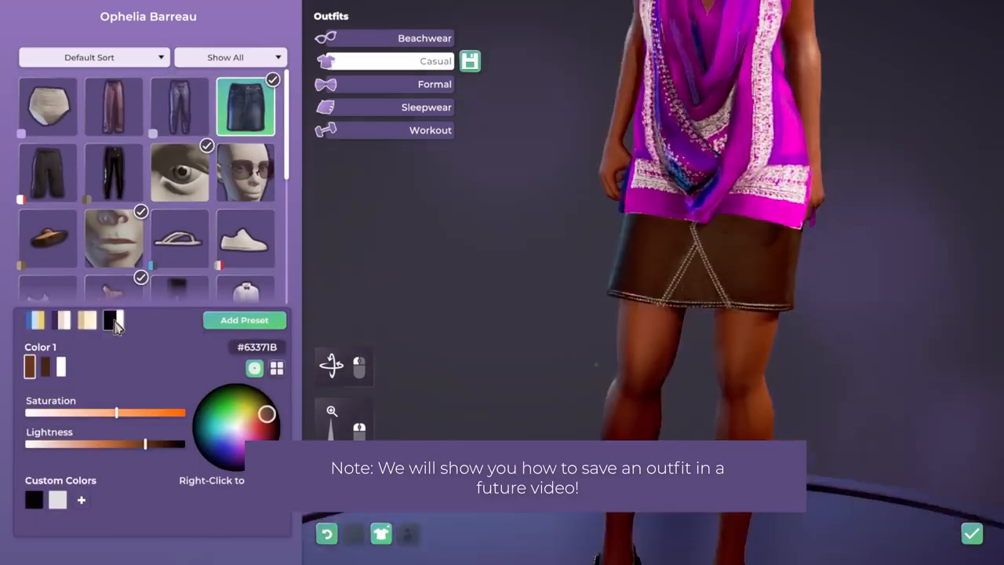
scroll(149, 180, "down", 3)
left_click(179, 125)
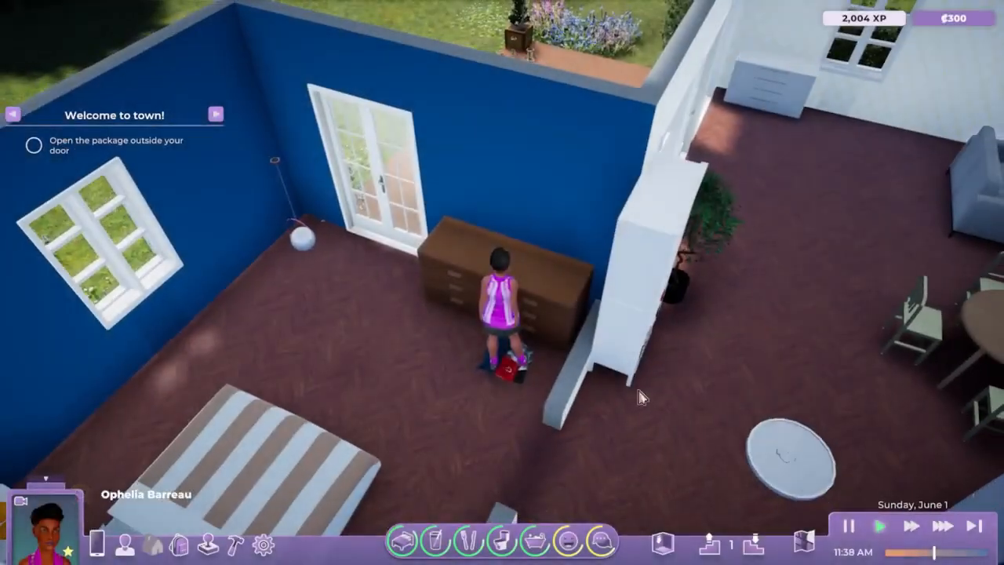
Send the Sim toward the bookcase, survey the house, and enter Edit Home build mode
left_click(641, 397)
key("d")
key("w")
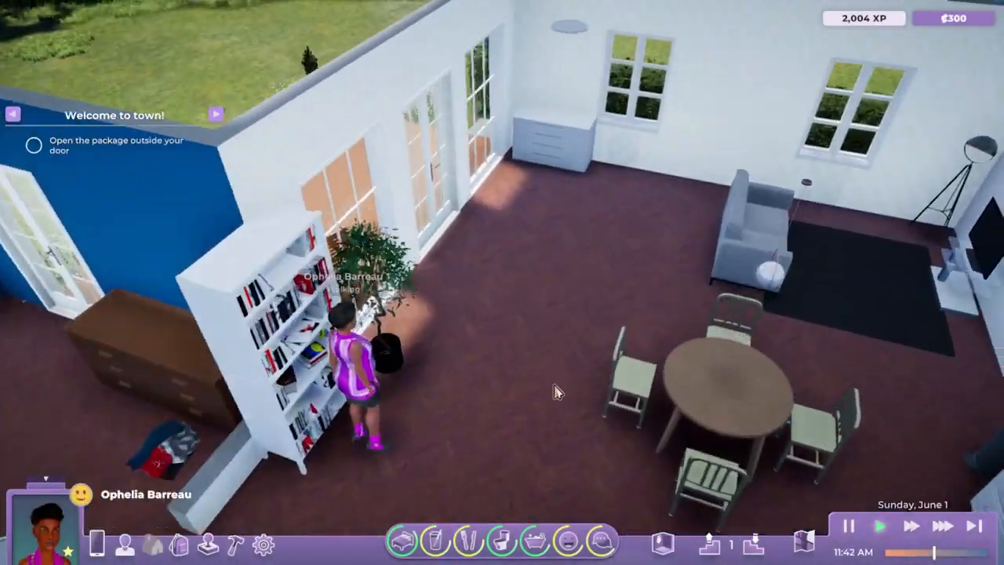
scroll(518, 384, "down", 3)
scroll(504, 382, "down", 4)
middle_click_drag(504, 382, 666, 321)
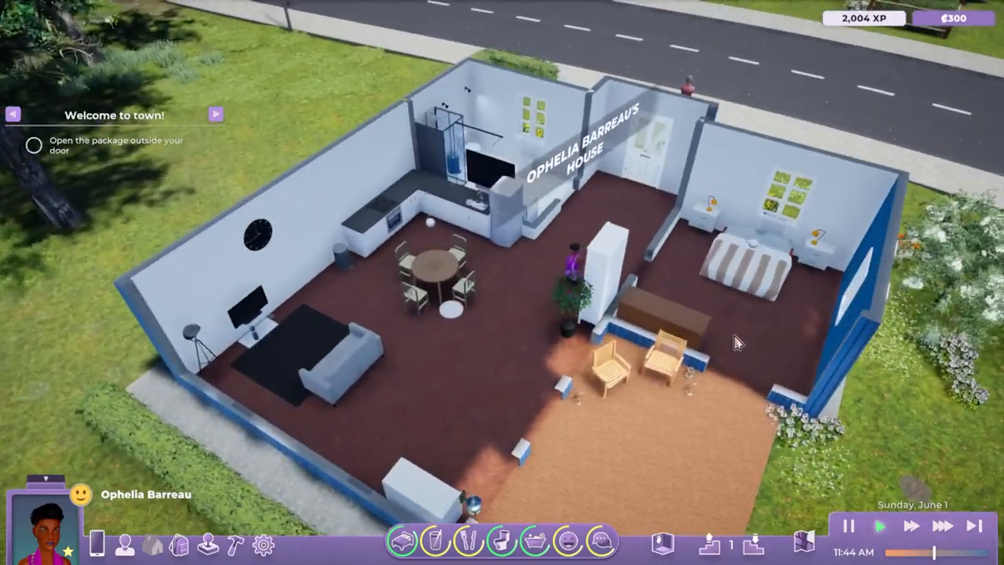
scroll(565, 347, "up", 3)
scroll(566, 357, "down", 3)
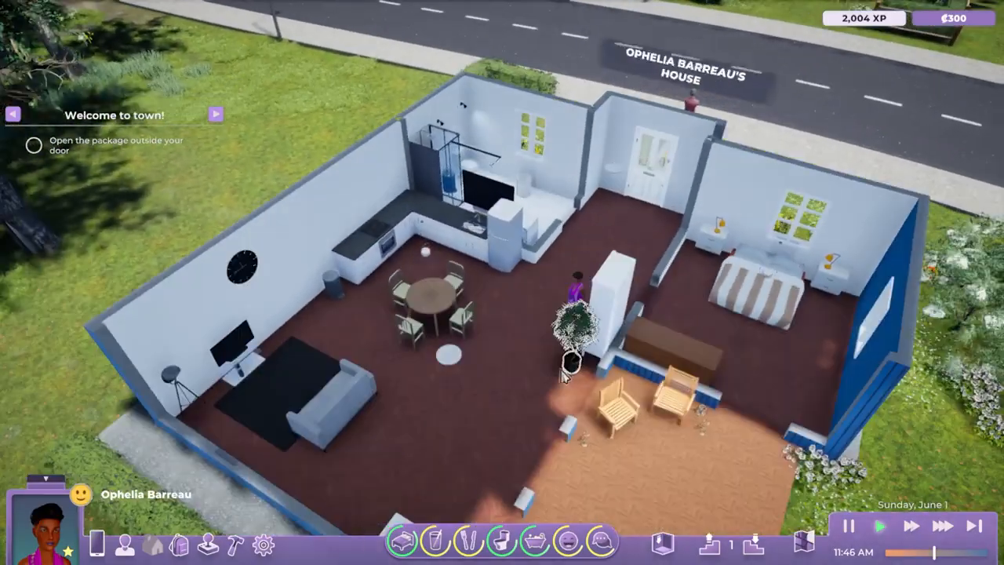
scroll(524, 378, "up", 2)
middle_click_drag(523, 378, 346, 404)
scroll(556, 387, "up", 3)
middle_click_drag(556, 388, 526, 371)
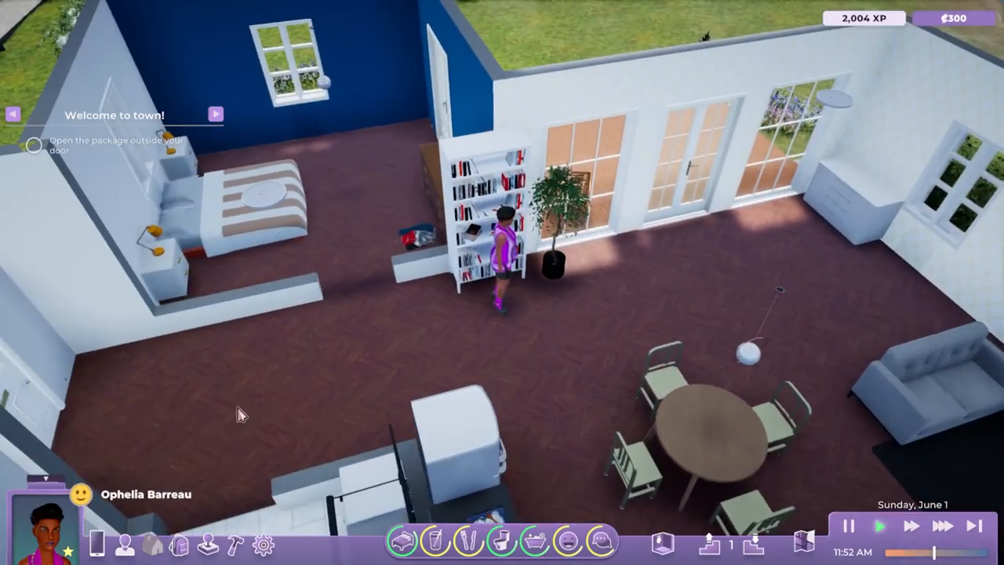
left_click(235, 546)
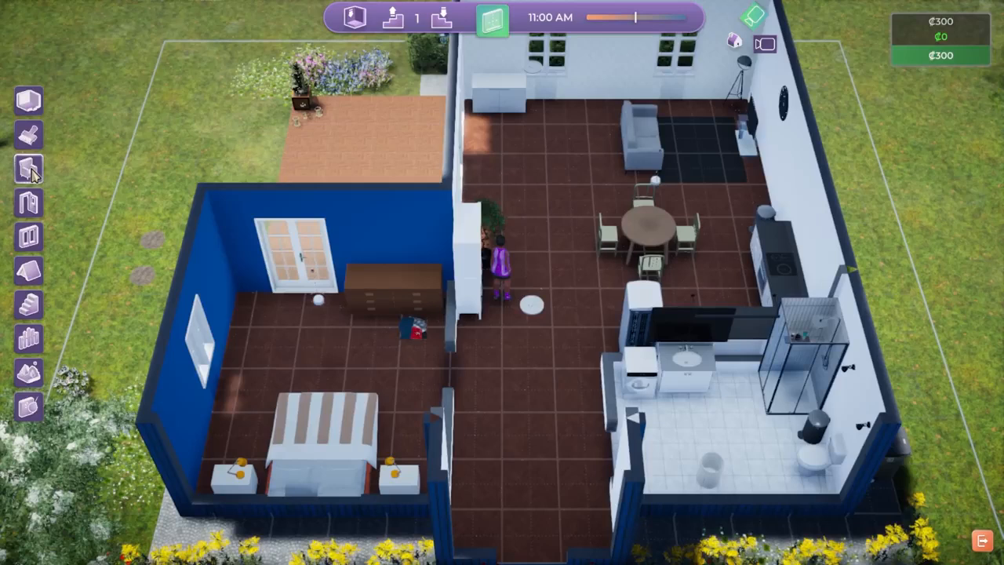
Search the furniture catalog for 'funk' and pick up the Funky Sofa
left_click(30, 170)
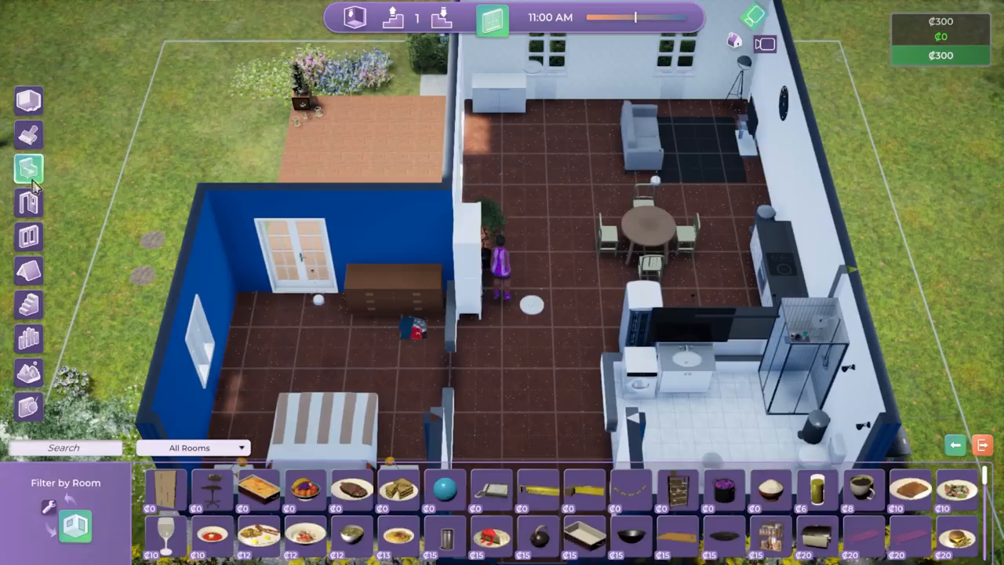
left_click(176, 447)
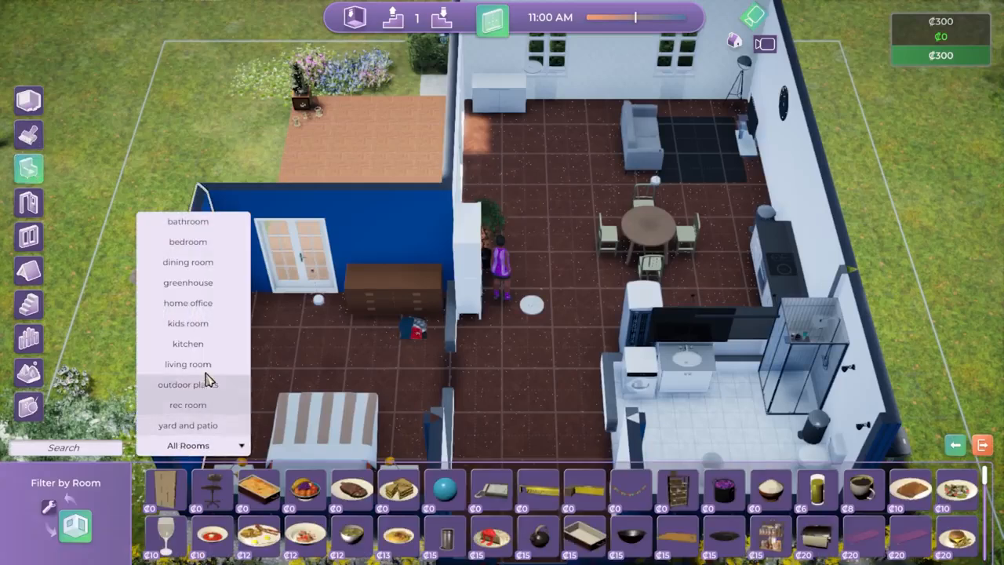
left_click(62, 450)
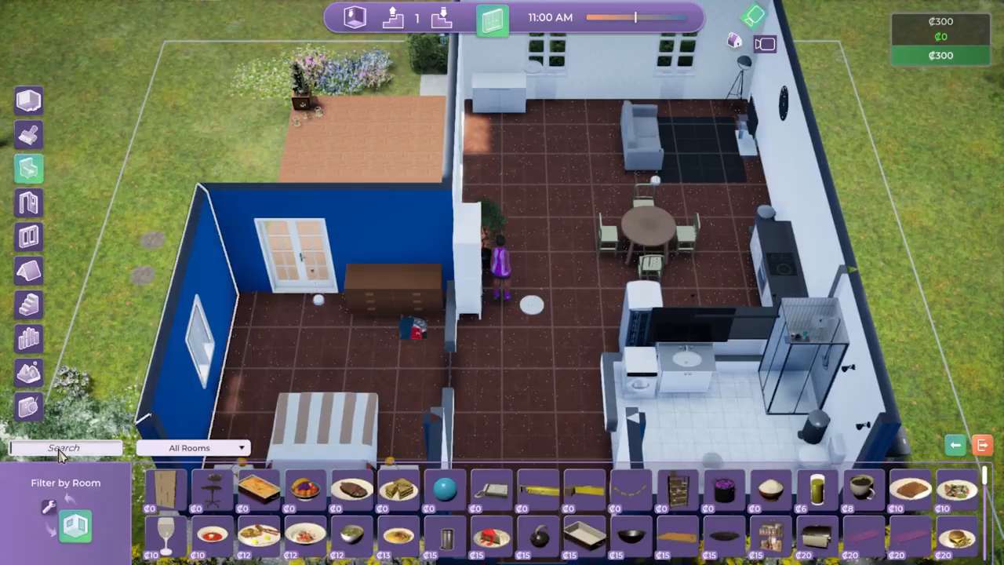
type("funk")
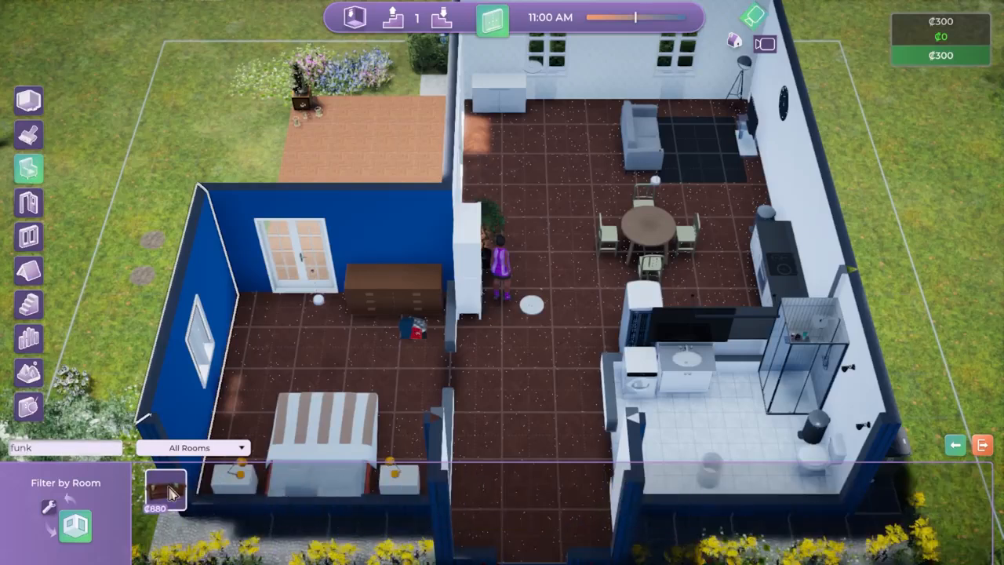
mouse_move(171, 492)
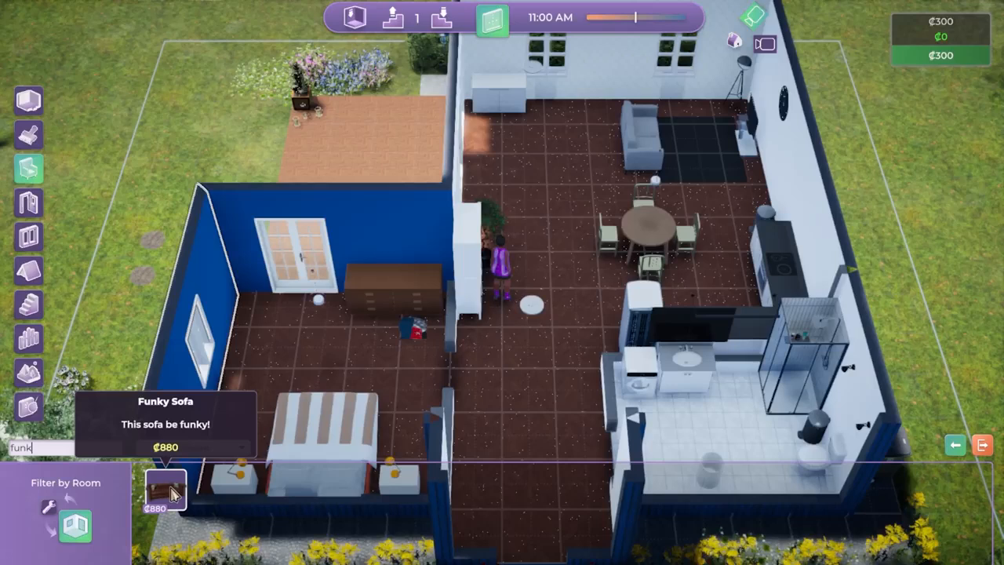
left_click(172, 496)
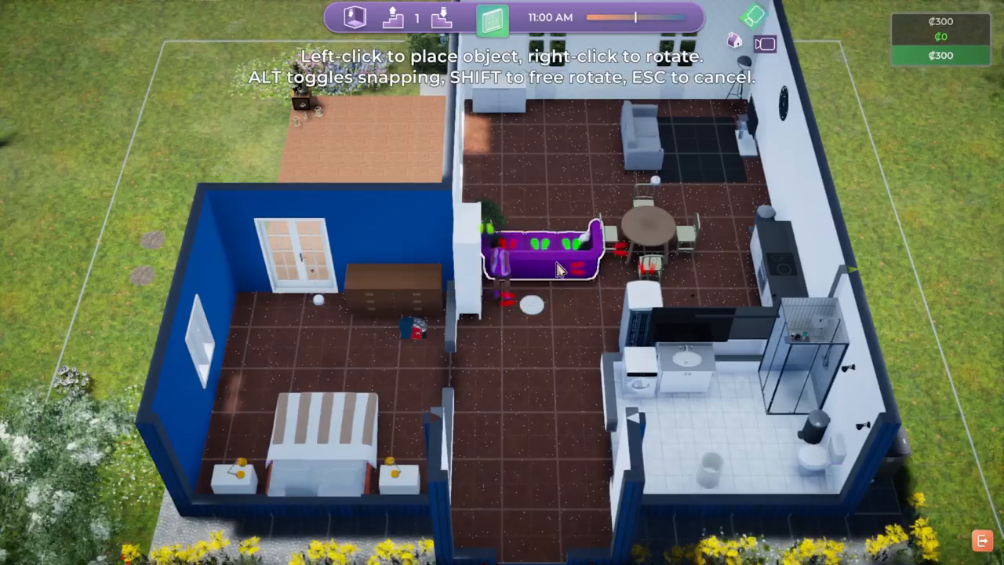
Rotate the Funky Sofa toward the grey couch and place it in the living room
right_click(571, 175)
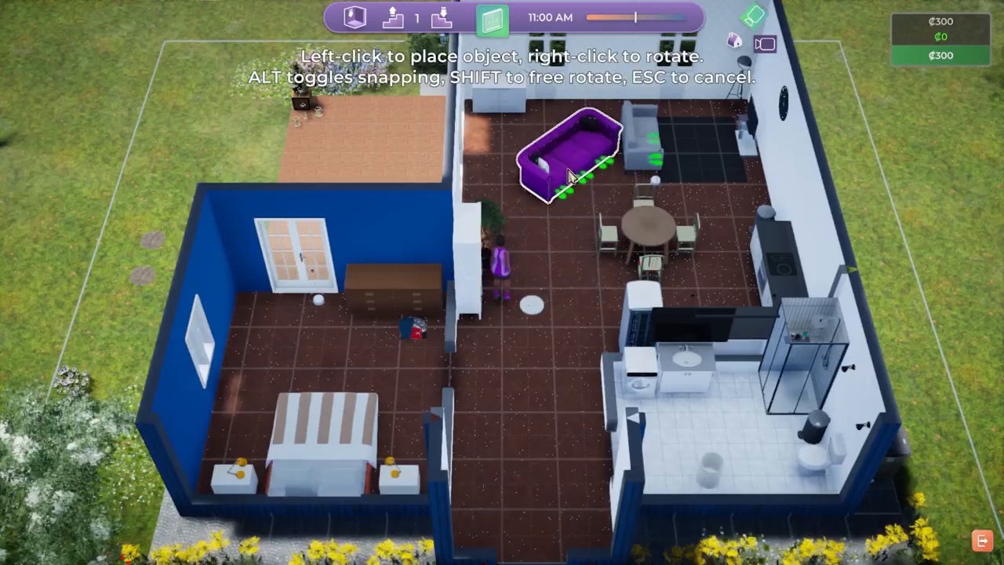
key("d")
key("w")
right_click(501, 310)
right_click(497, 314)
key("w")
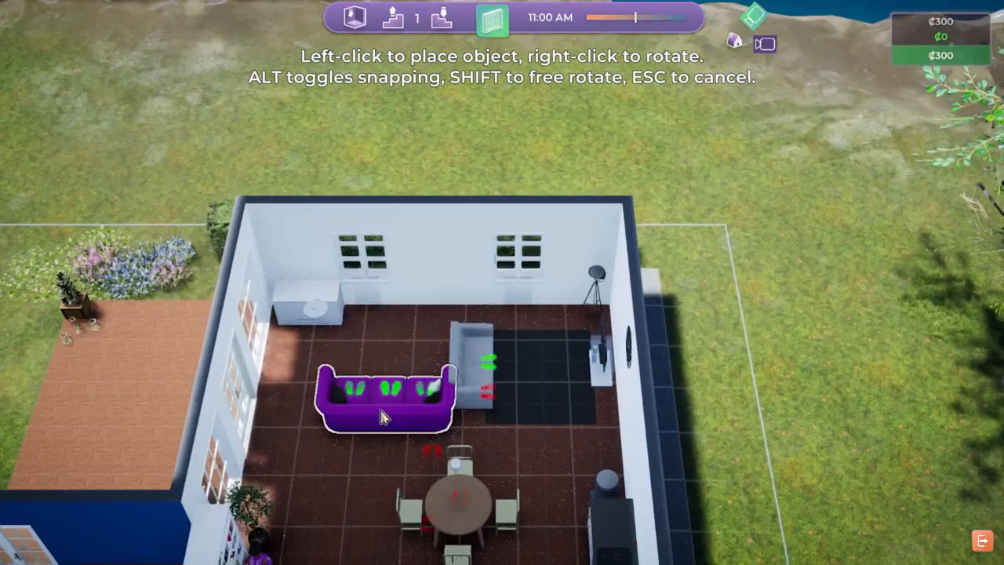
right_click(347, 419)
right_click(347, 421)
right_click(346, 421)
right_click(346, 421)
left_click(369, 420)
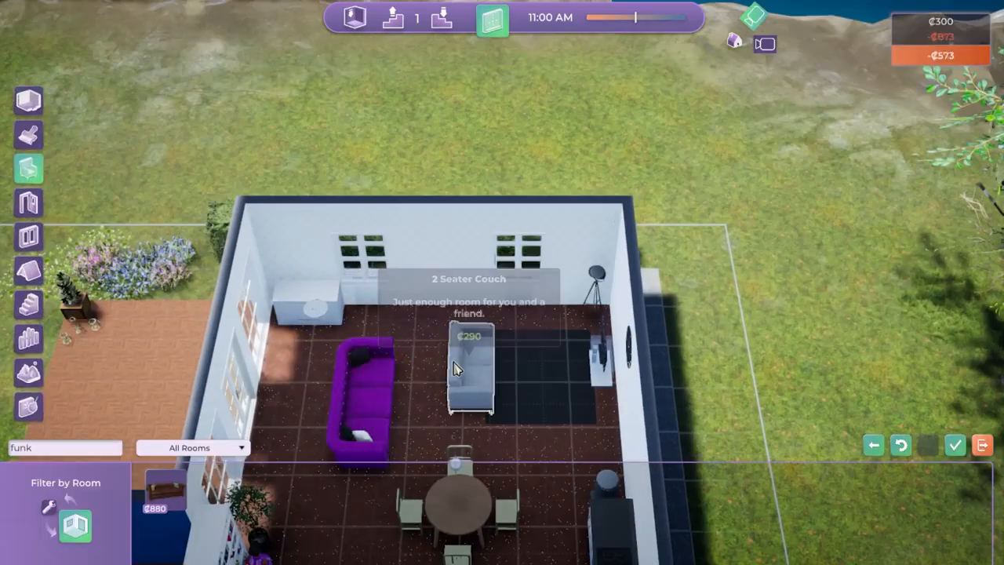
Sell the grey couch for ₡290 and move the purple sofa beside the dark rug
left_click(466, 376)
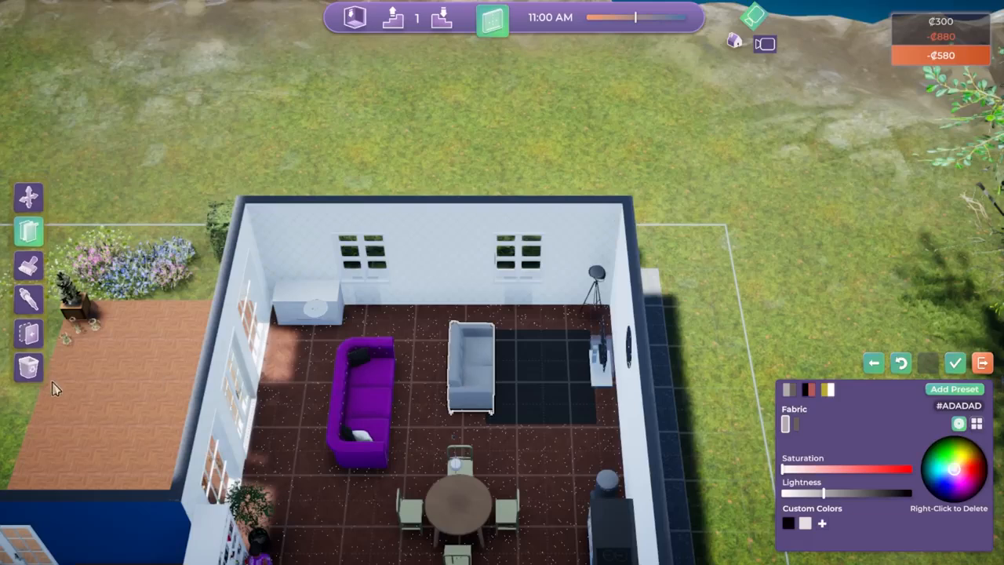
left_click(28, 365)
left_click(122, 292)
left_click(358, 402)
left_click(360, 400)
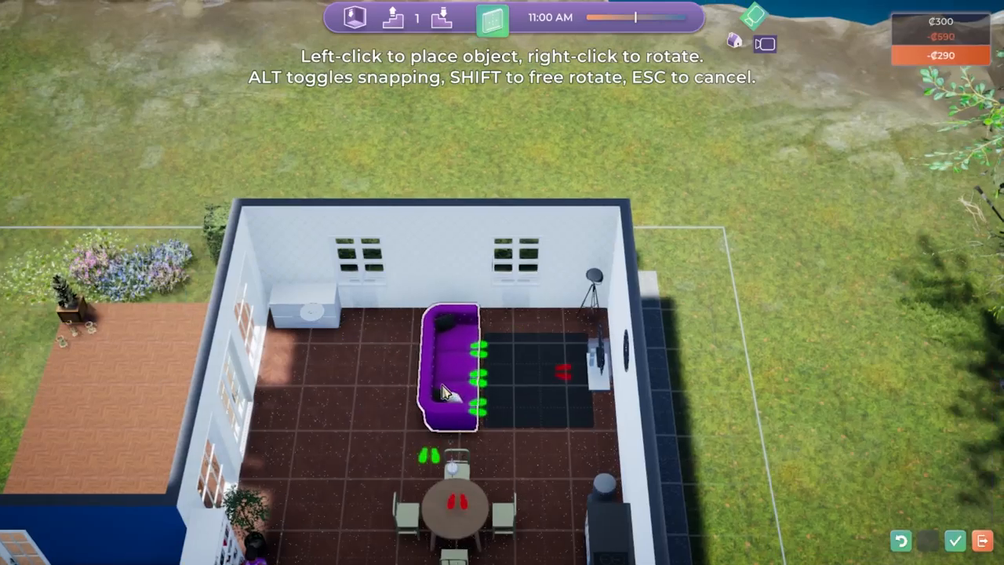
left_click(468, 394)
right_click_drag(479, 444, 561, 415)
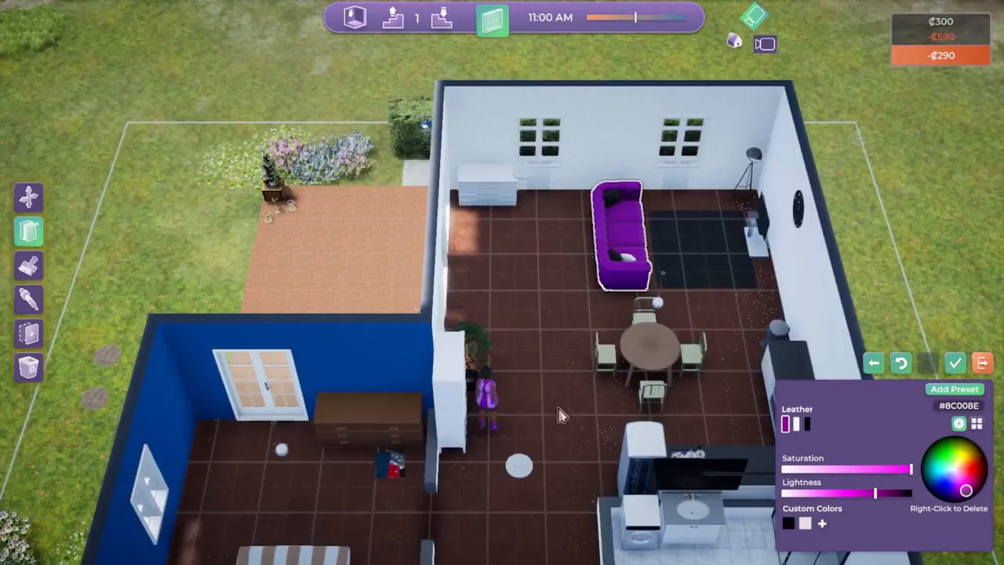
key("d")
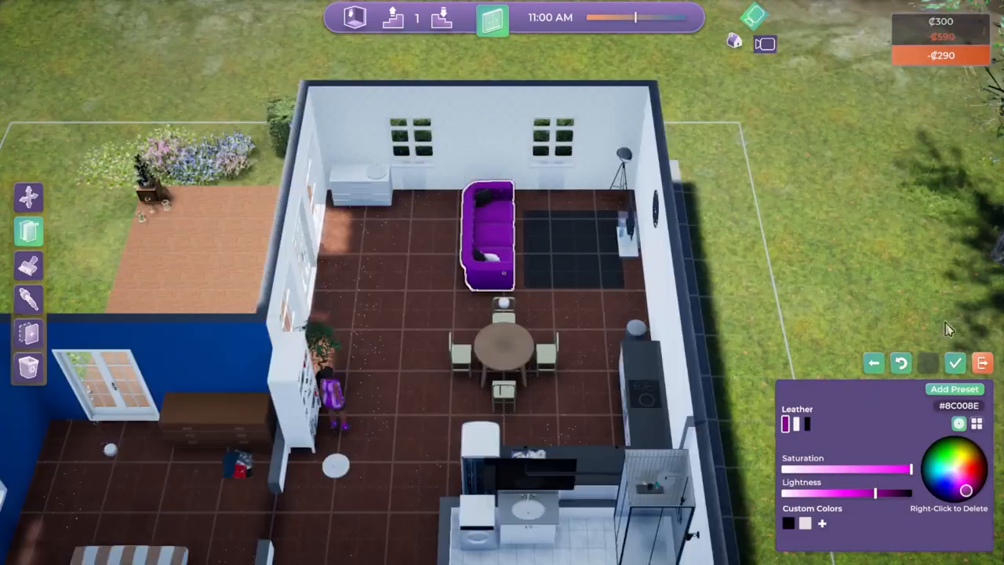
Keep the changes when prompted and confirm the build to return to live play
left_click(980, 364)
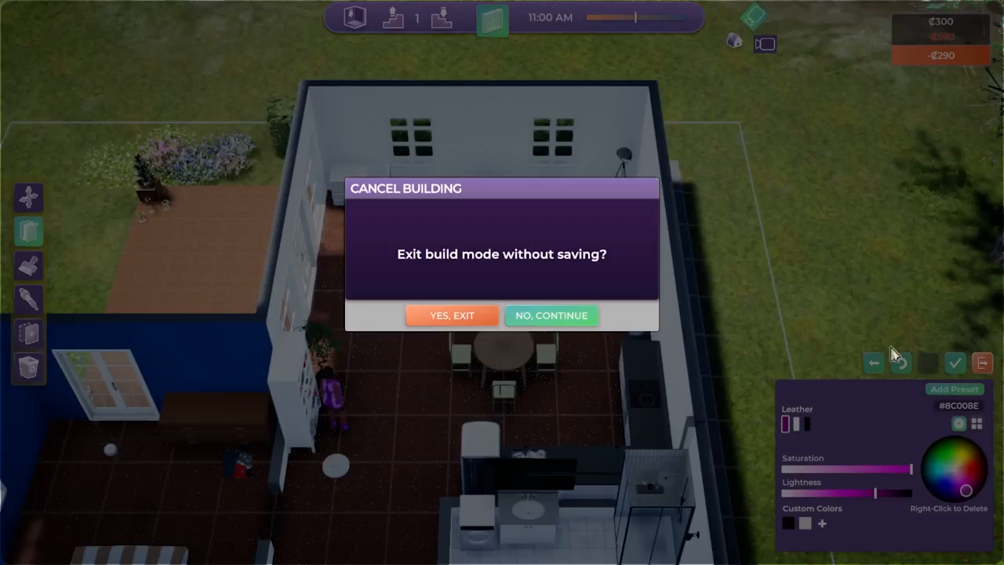
left_click(551, 317)
left_click(955, 363)
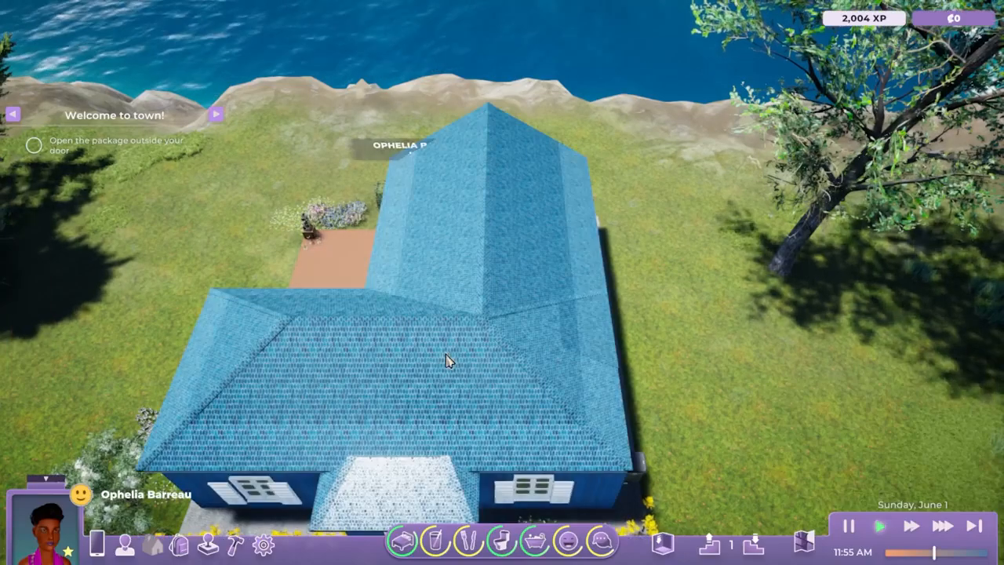
Have the character use the Relax interaction on the purple Funky Sofa
scroll(448, 358, "up", 5)
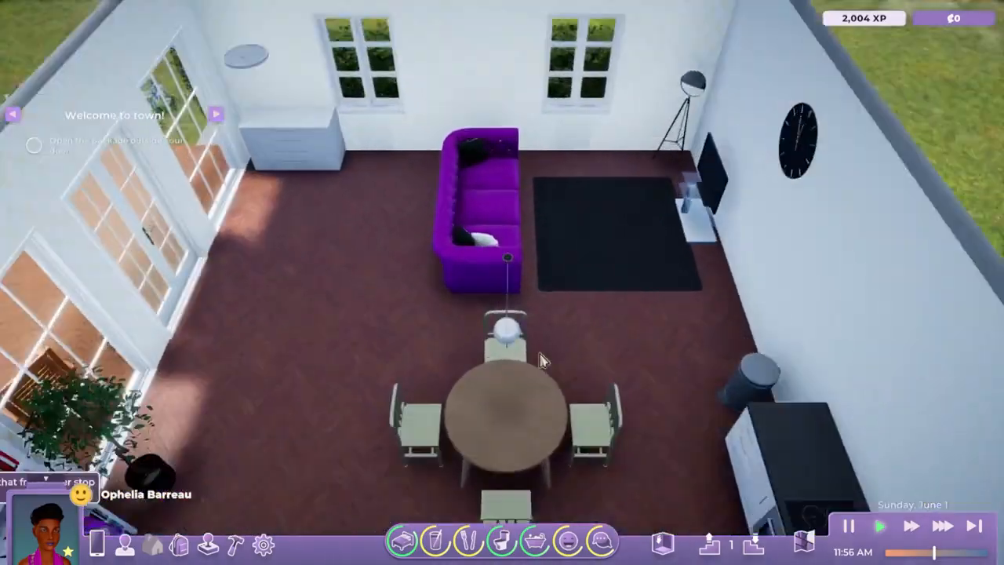
mouse_move(541, 357)
middle_mouse_down()
mouse_move(565, 350)
mouse_move(467, 327)
middle_mouse_up()
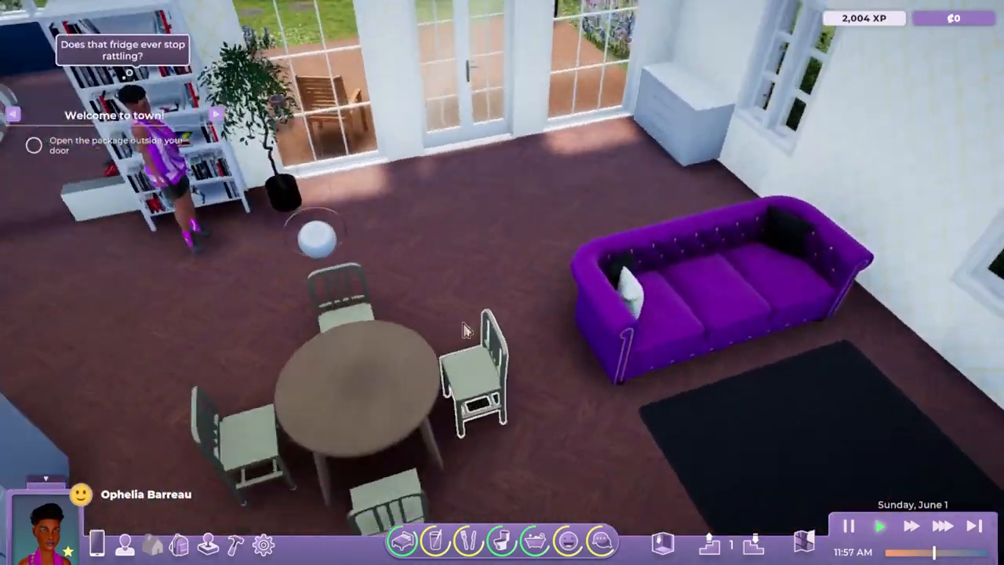
left_click(645, 445)
key("s")
key("d")
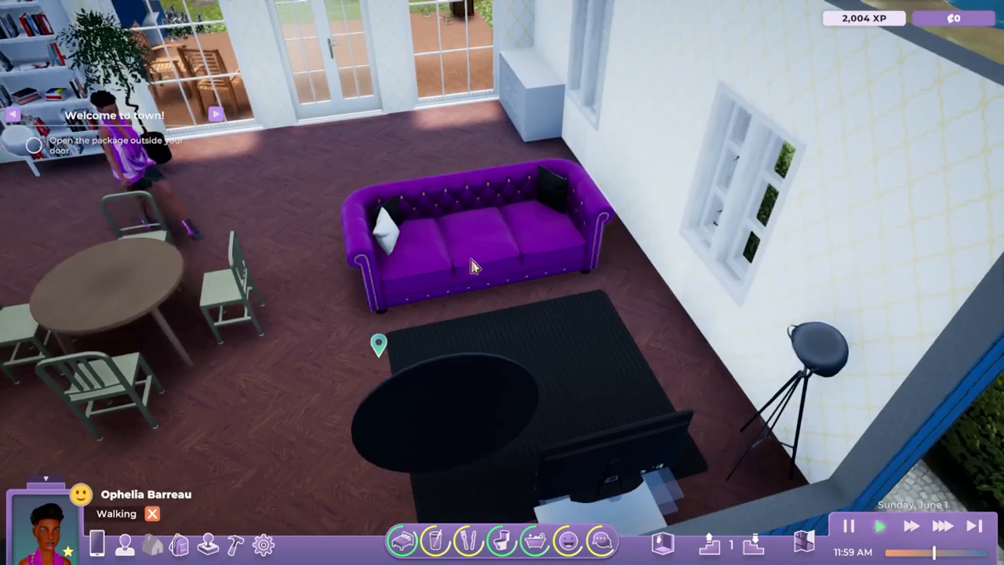
left_click(448, 235)
left_click(499, 248)
Pull the camera back over the whole house and hide the game HUD
middle_click_drag(439, 358, 466, 378)
middle_click_drag(502, 384, 606, 401)
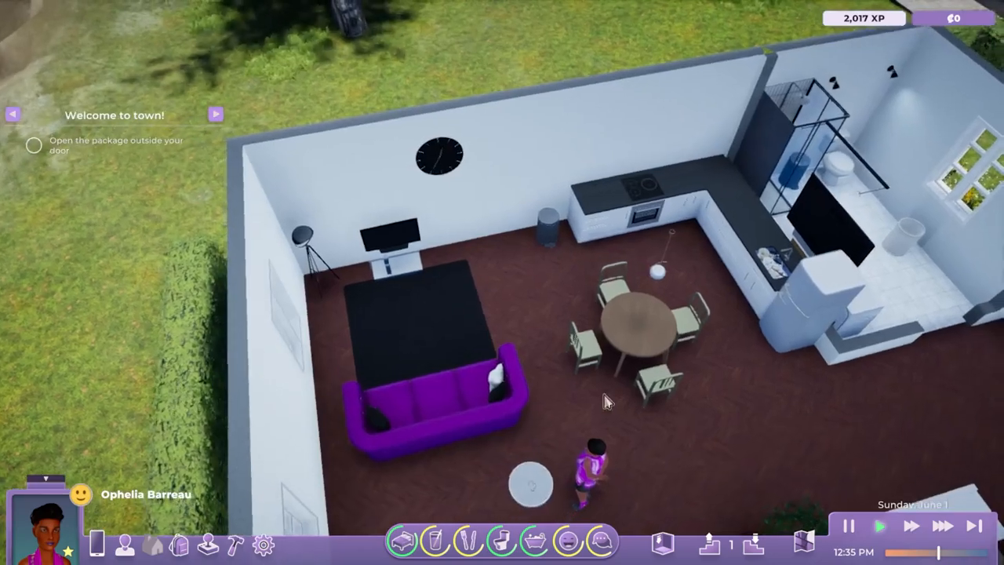
scroll(750, 417, "down", 3)
middle_click_drag(750, 417, 526, 338)
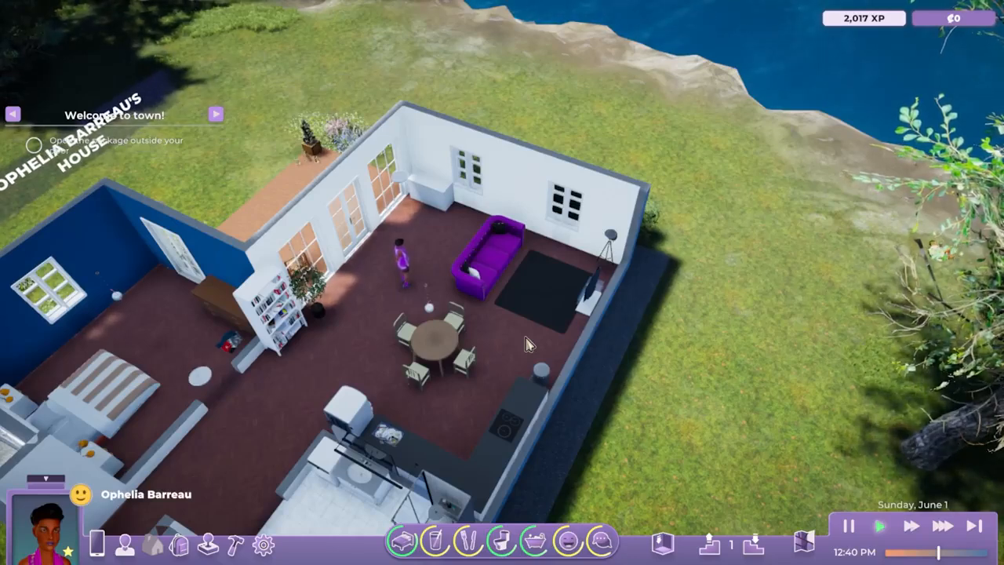
middle_click_drag(364, 367, 352, 367)
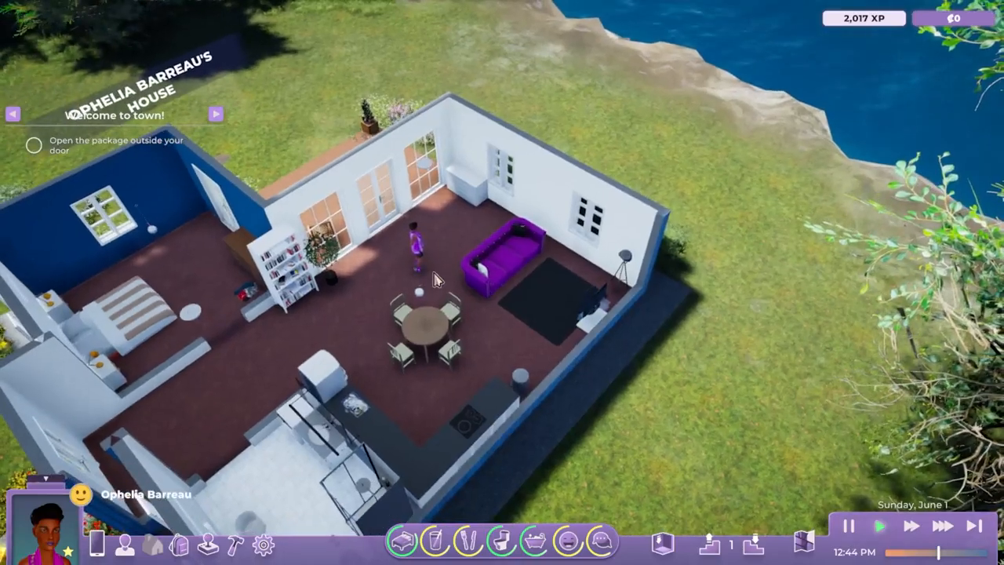
key("Tab")
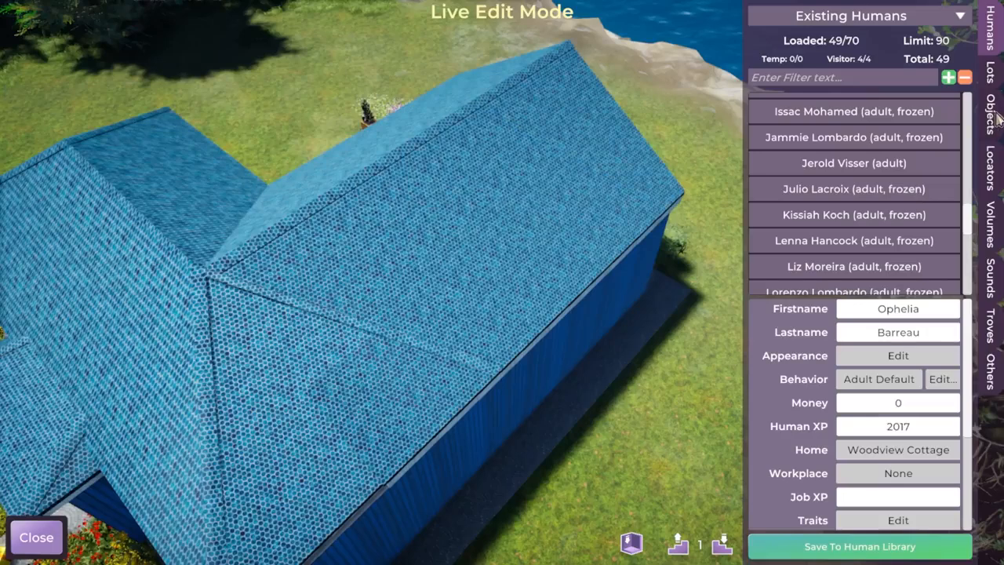
Filter the Objects list by 'funk' and spawn 2seat_couch_funky onto the lawn
left_click(990, 116)
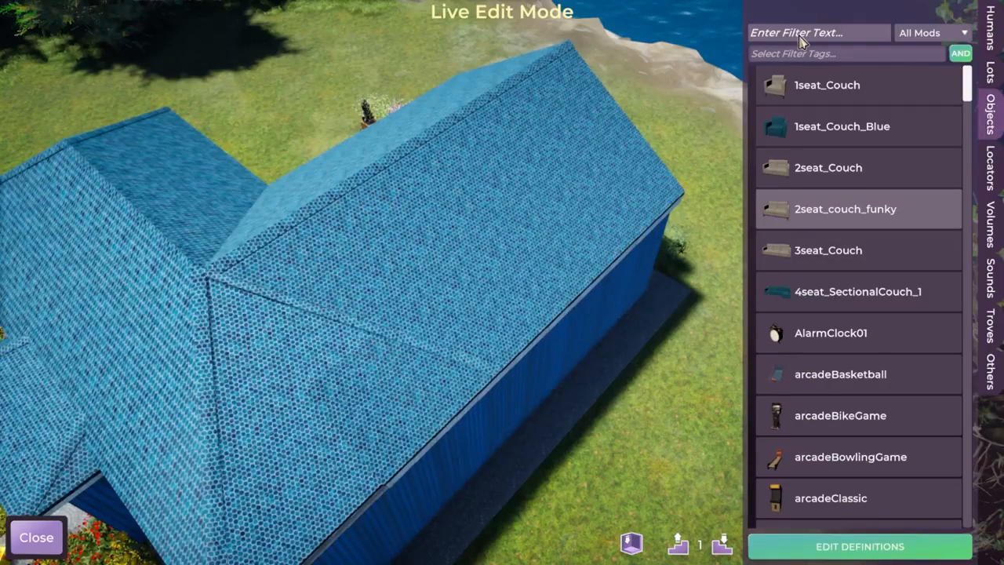
left_click(800, 33)
type("funk")
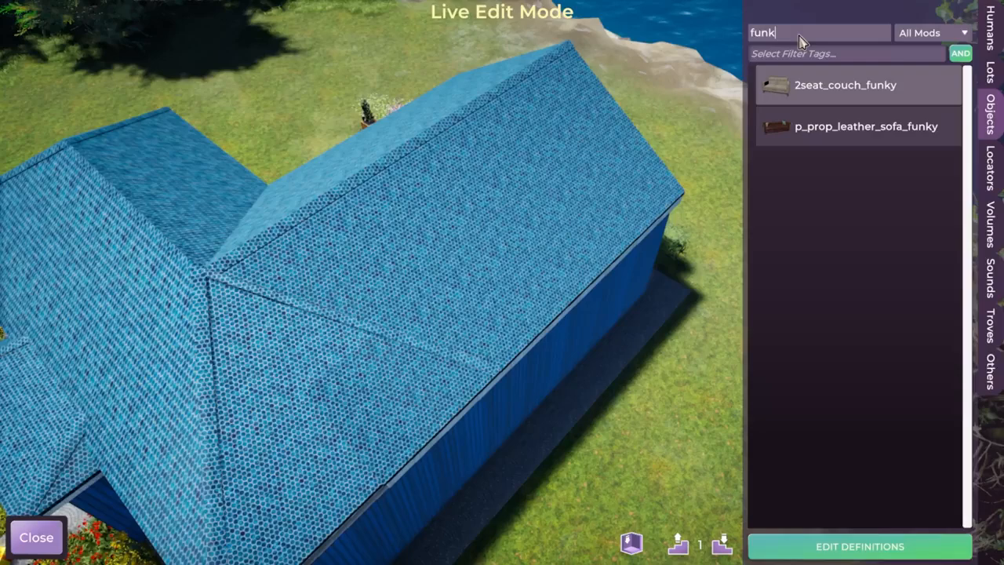
left_click(844, 85)
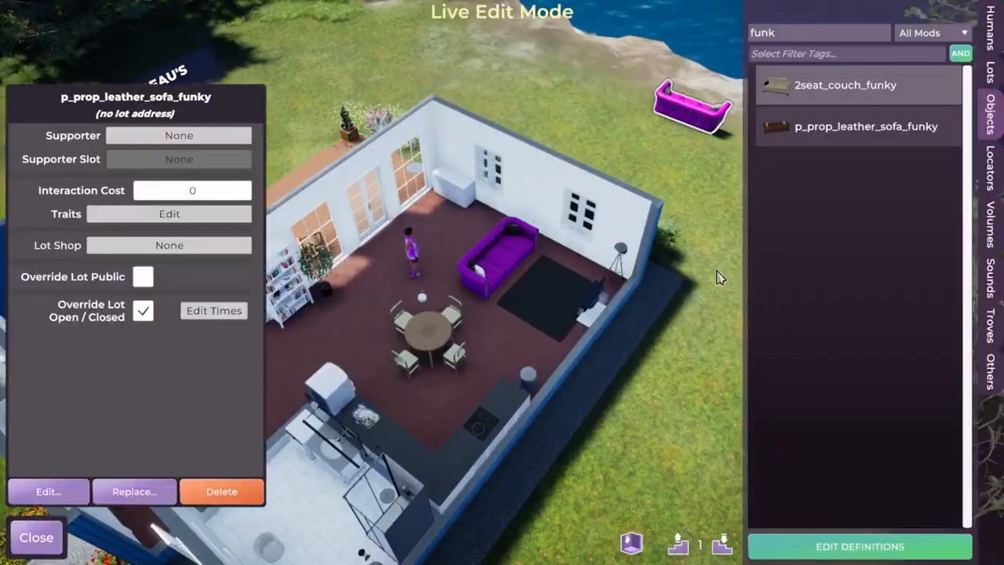
middle_click_drag(720, 277, 403, 261)
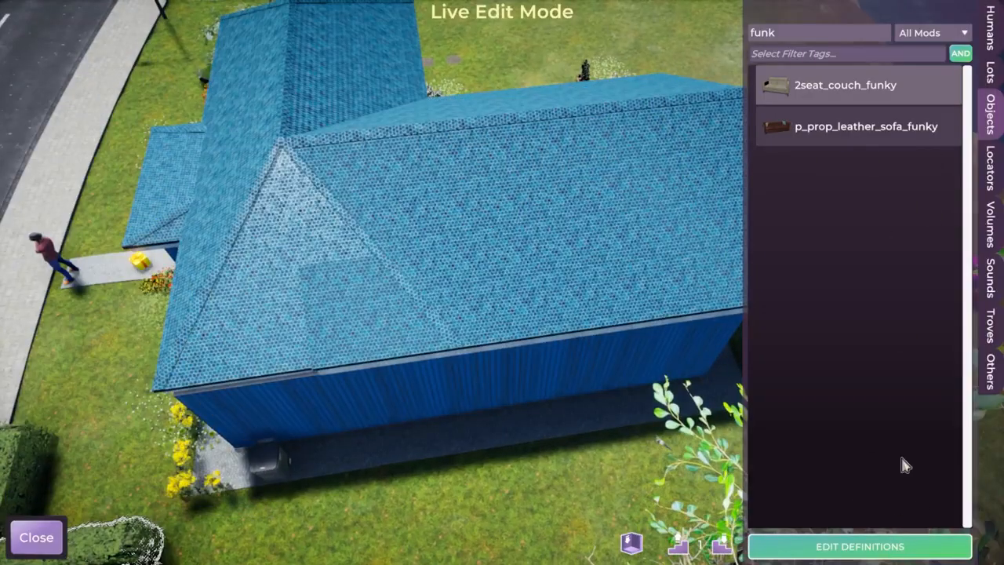
In Edit Definitions, filter by 'fun', select p_prop_leather_sofa_funky, and override it
left_click(855, 546)
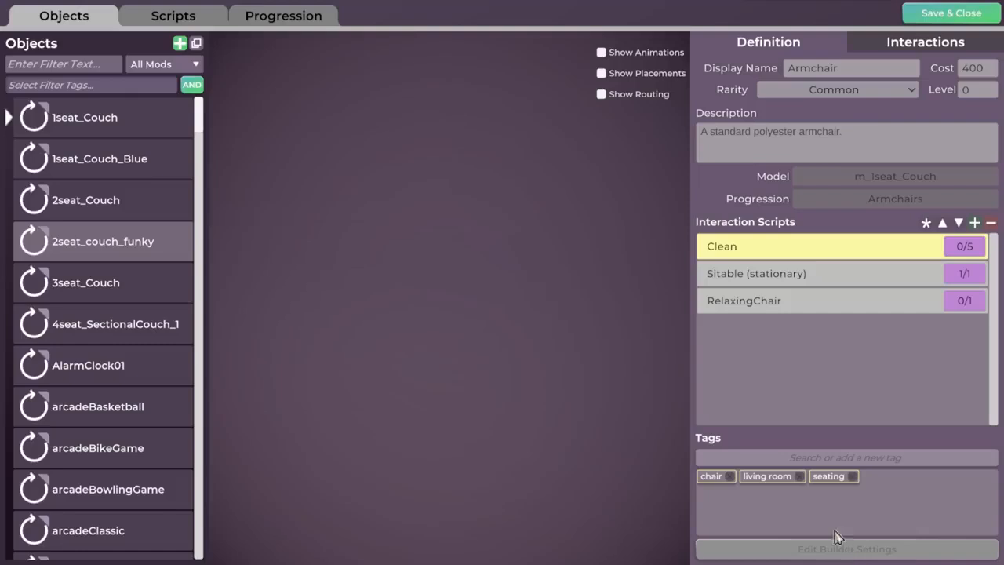
left_click(35, 84)
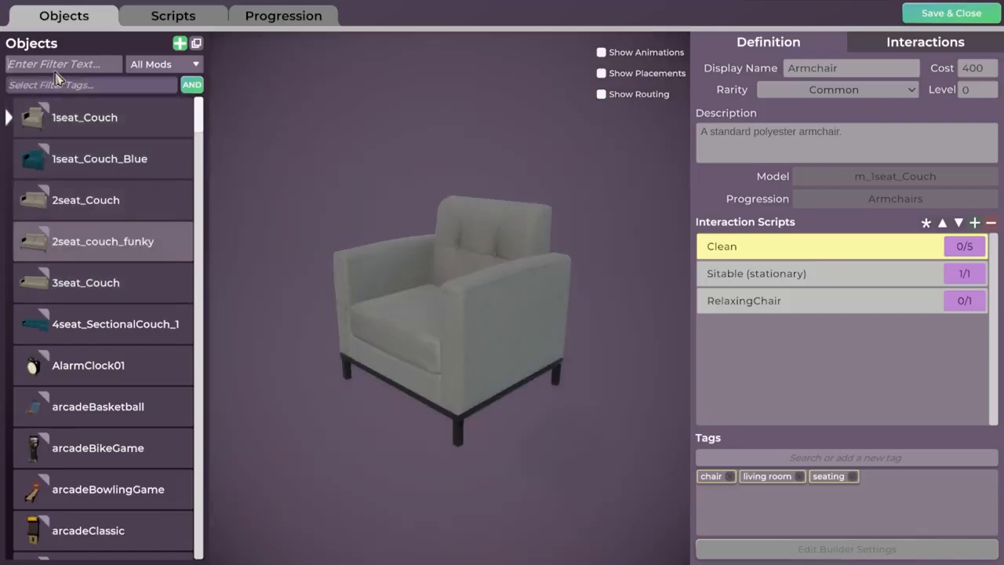
type("funk")
left_click(84, 159)
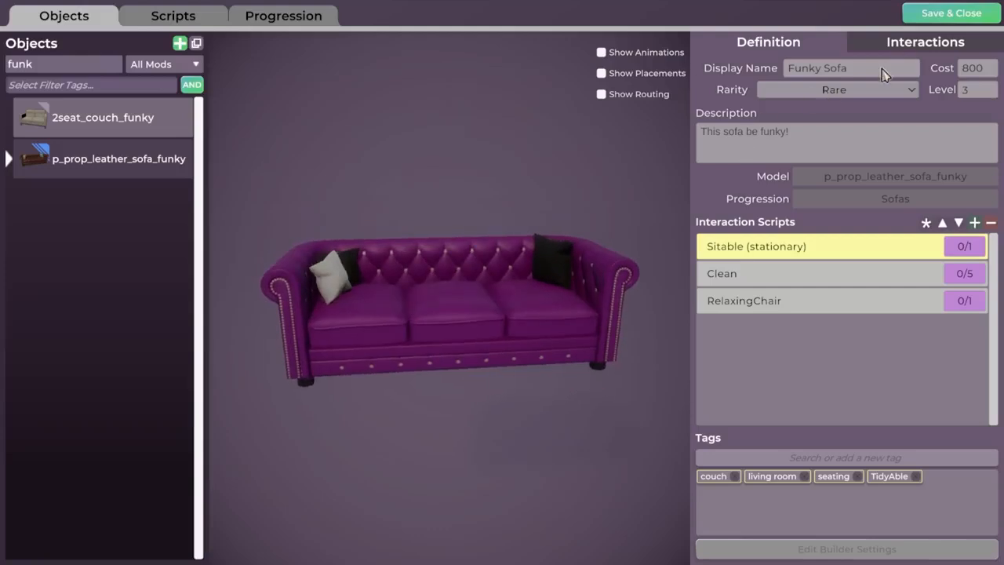
mouse_move(116, 174)
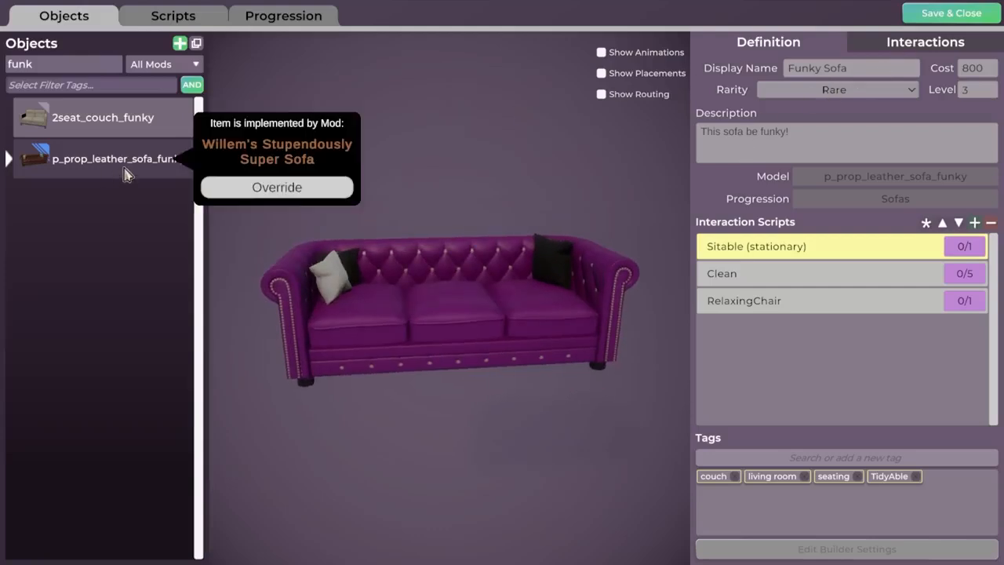
left_click(292, 188)
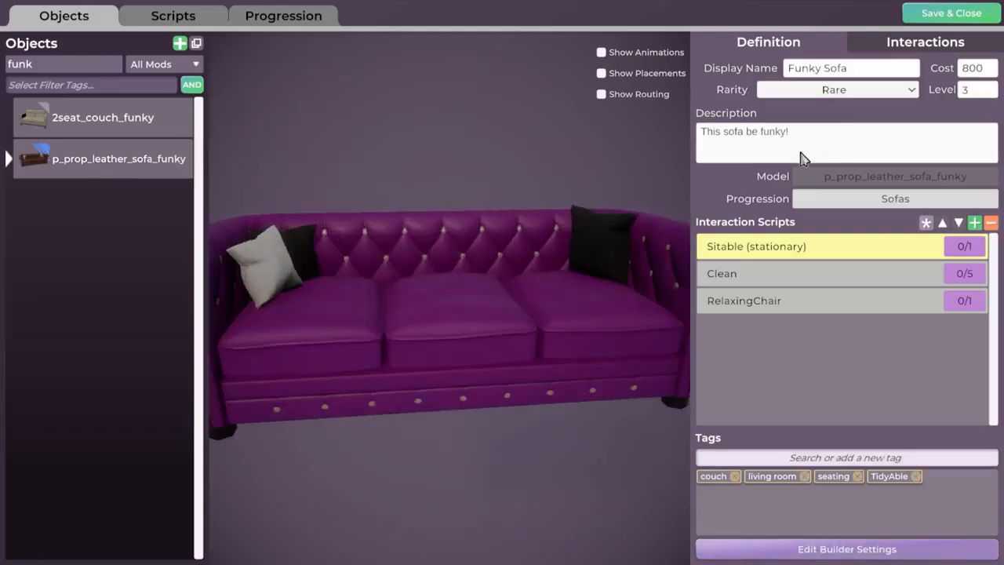
Change the sofa's Display Name to "A new name!" and save and close
left_click(843, 72)
type("A new name!")
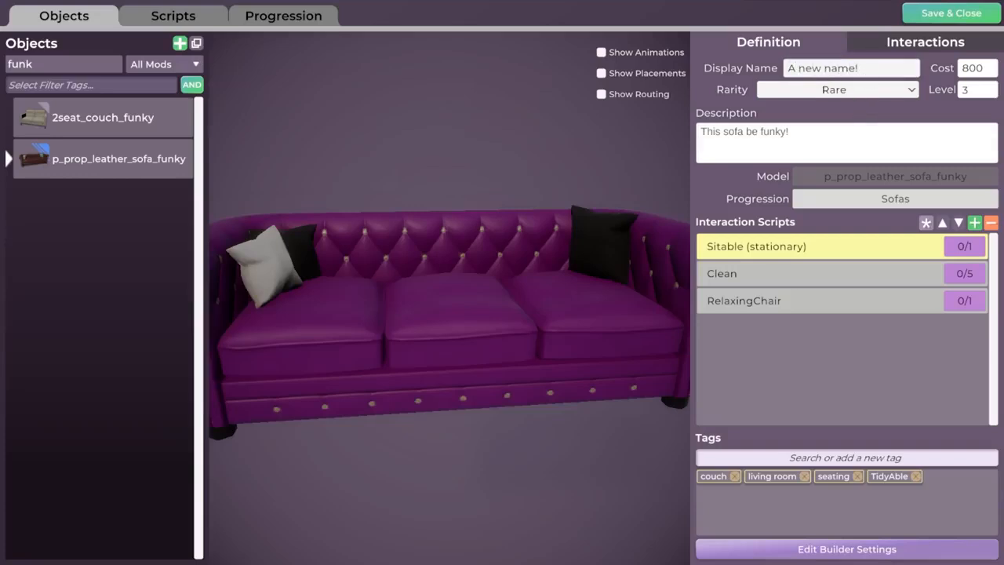
left_click(497, 356)
scroll(496, 280, "down", 4)
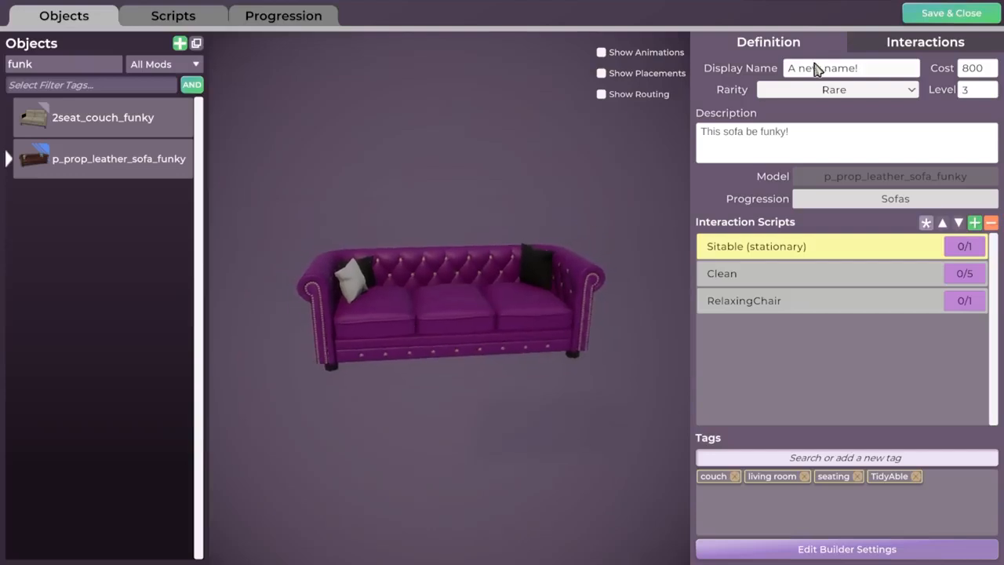
left_click(963, 16)
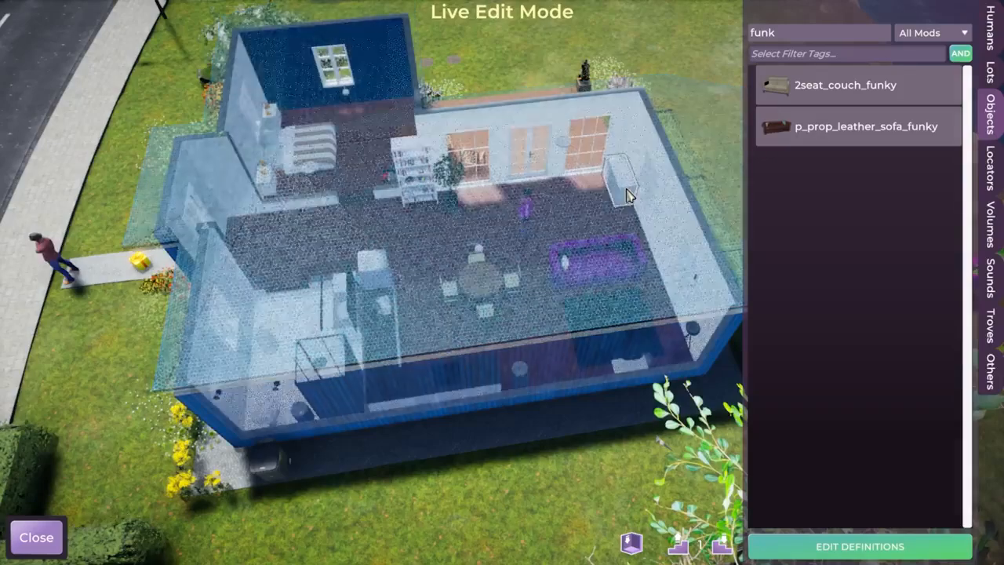
Exit Live Edit Mode and walk the character across the living room floor
left_click(36, 538)
scroll(614, 272, "up", 1)
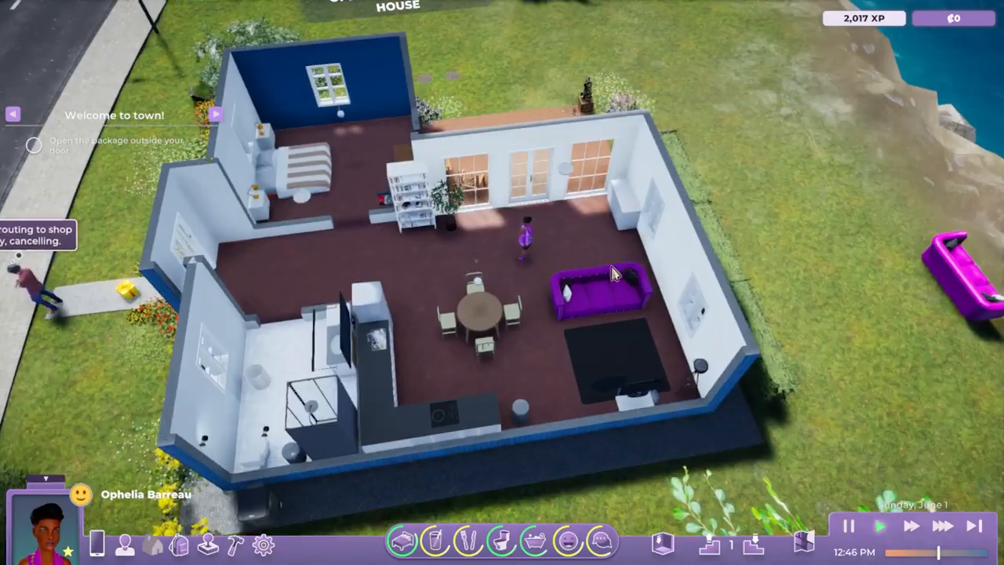
scroll(613, 272, "up", 5)
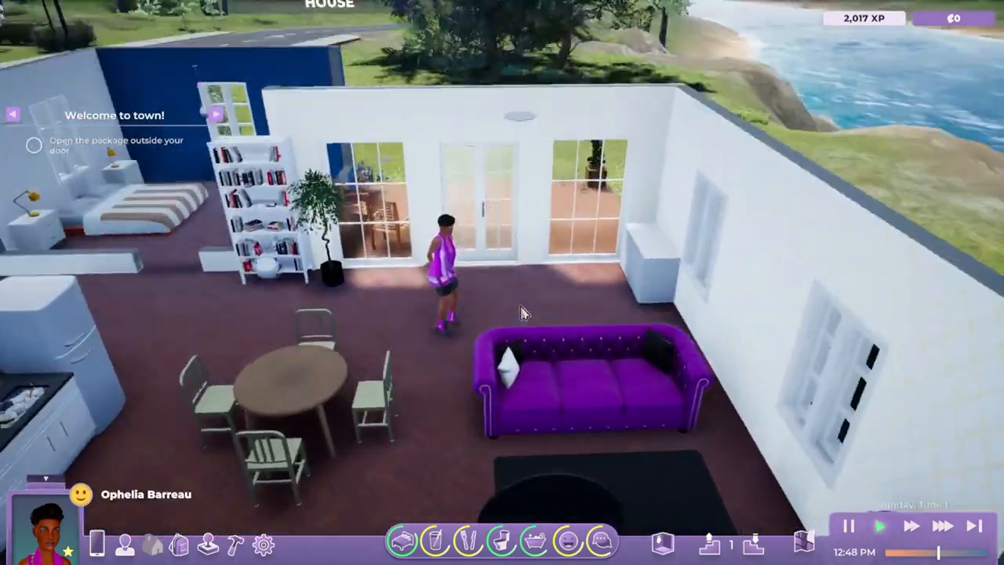
middle_click_drag(520, 306, 426, 390)
left_click(652, 339)
key("d")
scroll(468, 417, "up", 5)
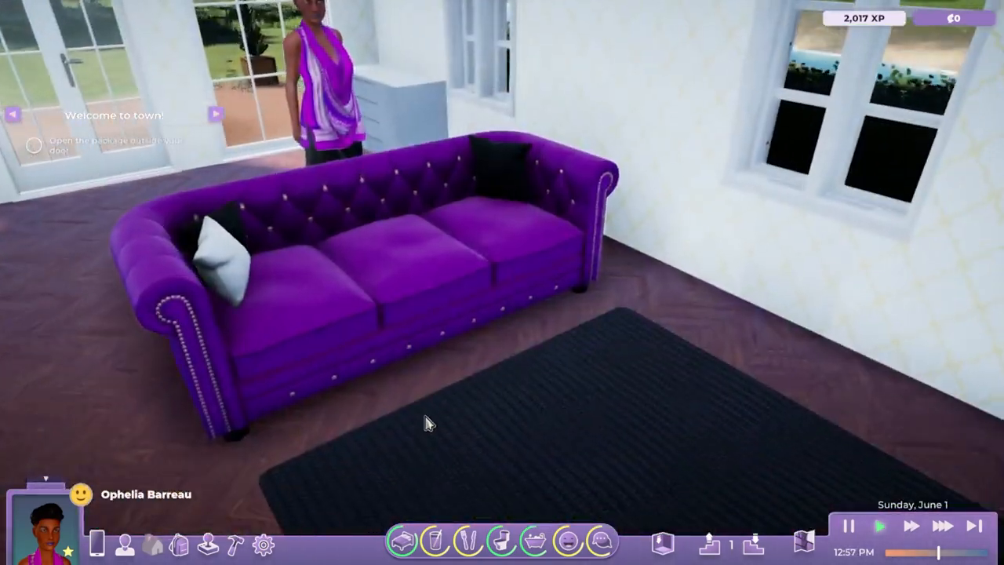
mouse_move(425, 418)
middle_mouse_down()
mouse_move(417, 388)
mouse_move(421, 440)
mouse_move(430, 441)
middle_mouse_up()
left_click(429, 441)
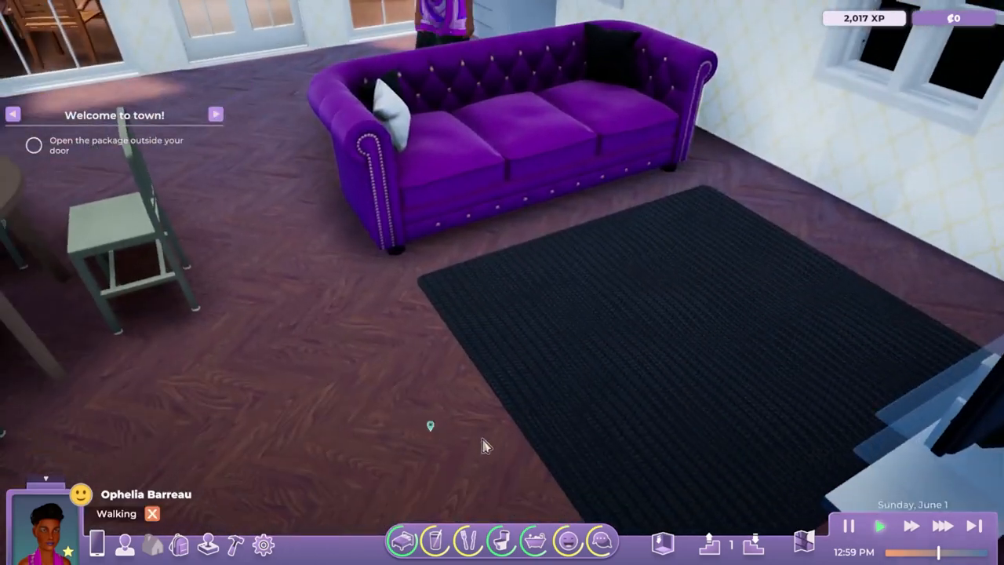
Walk the character behind the purple sofa while orbiting the camera around it
key("a")
key("w")
key("w")
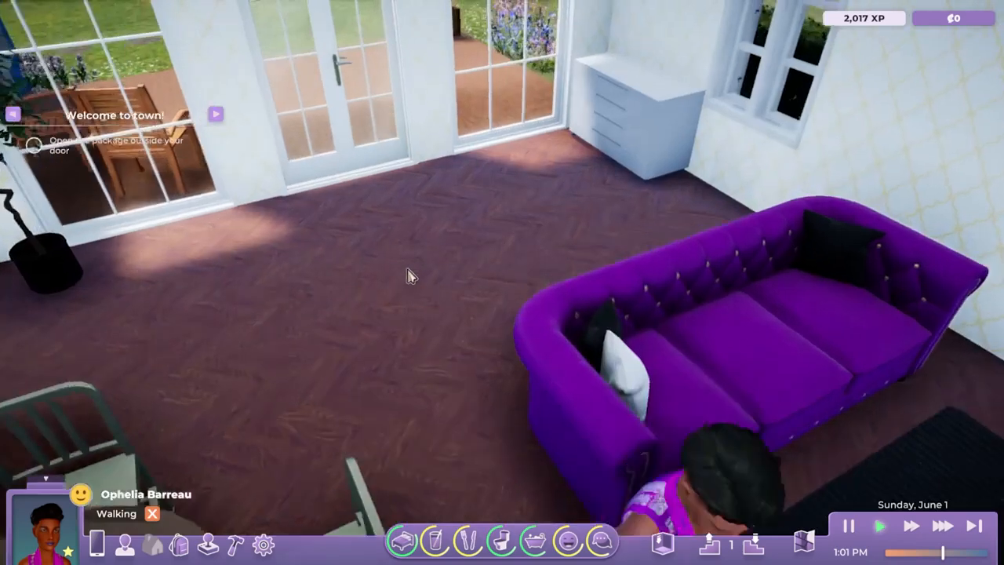
middle_click_drag(410, 277, 566, 397)
left_click(566, 396)
left_click(473, 408)
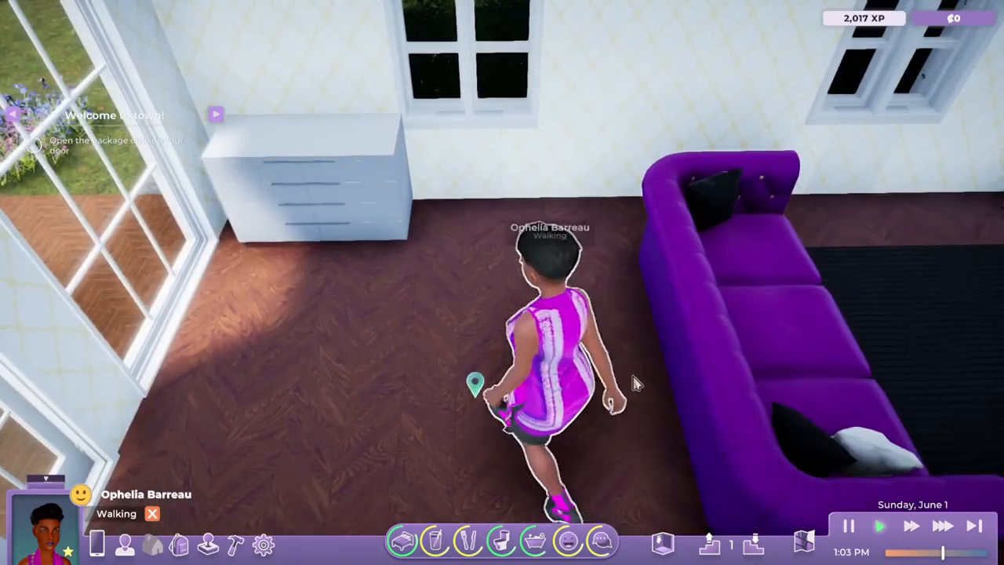
left_click(635, 382)
key("d")
middle_click_drag(862, 402, 661, 340)
key("s")
scroll(655, 454, "up", 2)
key("s")
middle_click_drag(611, 468, 507, 457)
key("w")
key("s")
key("w")
key("d")
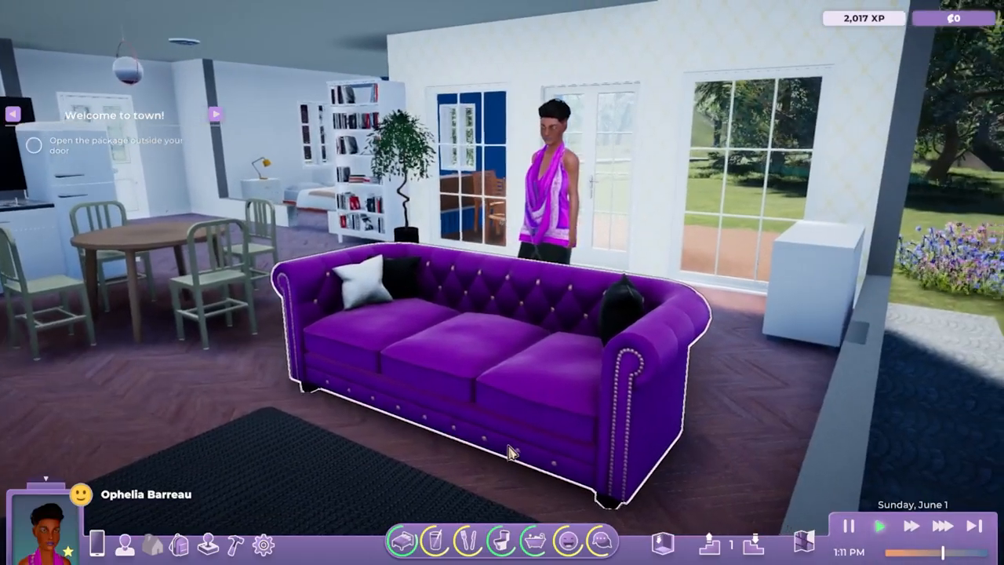